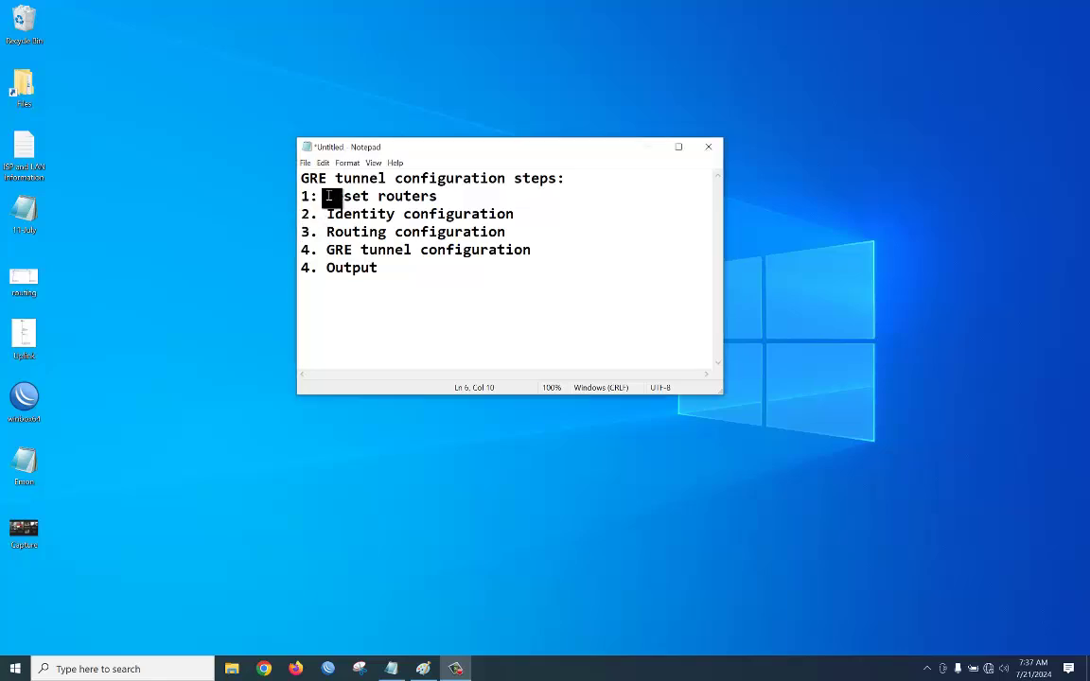
Step: Highlight the Reset routers, Identity, Routing and Output steps in the notes
{"action": "left_click_drag", "start_coordinate": [327, 196], "coordinate": [439, 195]}
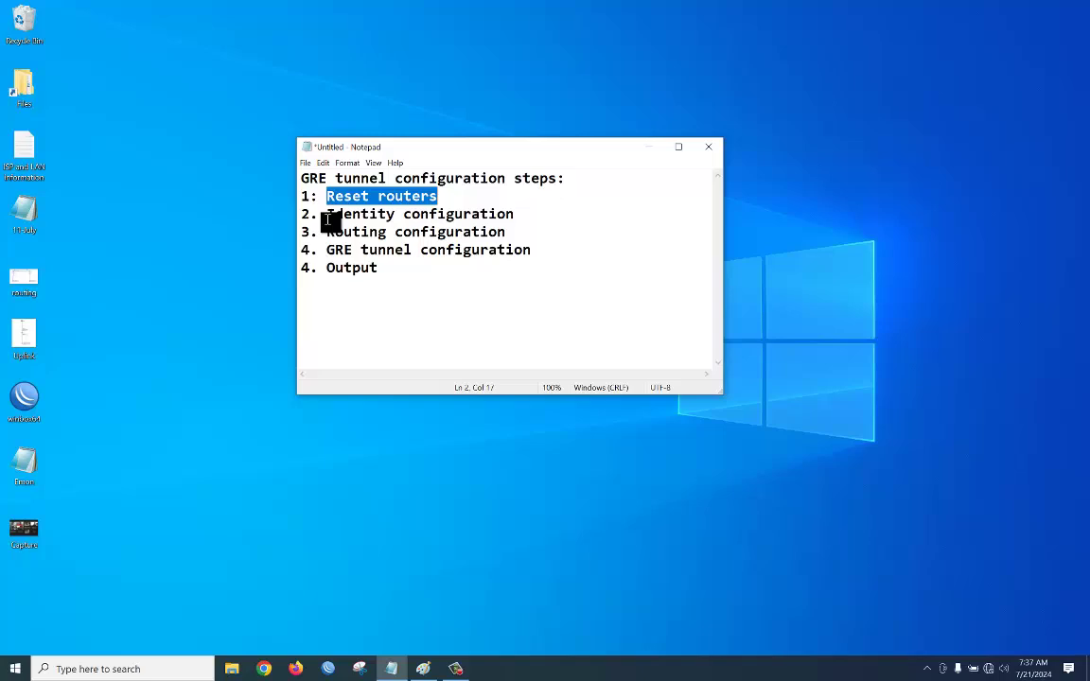
{"action": "left_click_drag", "start_coordinate": [327, 218], "coordinate": [407, 219]}
{"action": "left_click_drag", "start_coordinate": [327, 236], "coordinate": [505, 232]}
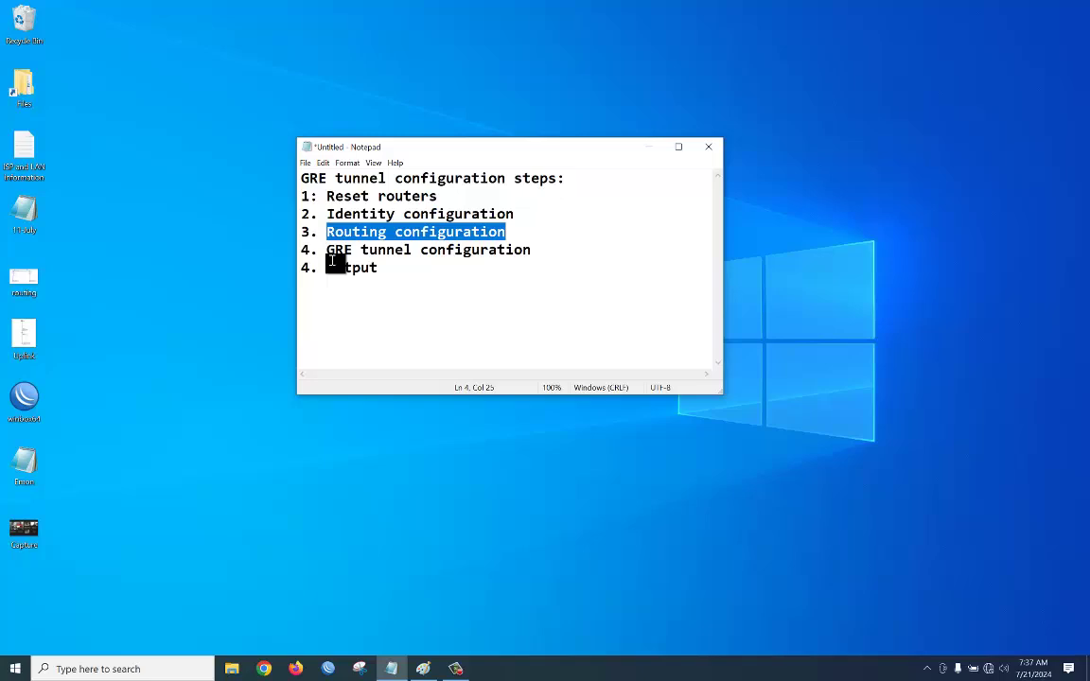
{"action": "left_click_drag", "start_coordinate": [378, 269], "coordinate": [301, 269]}
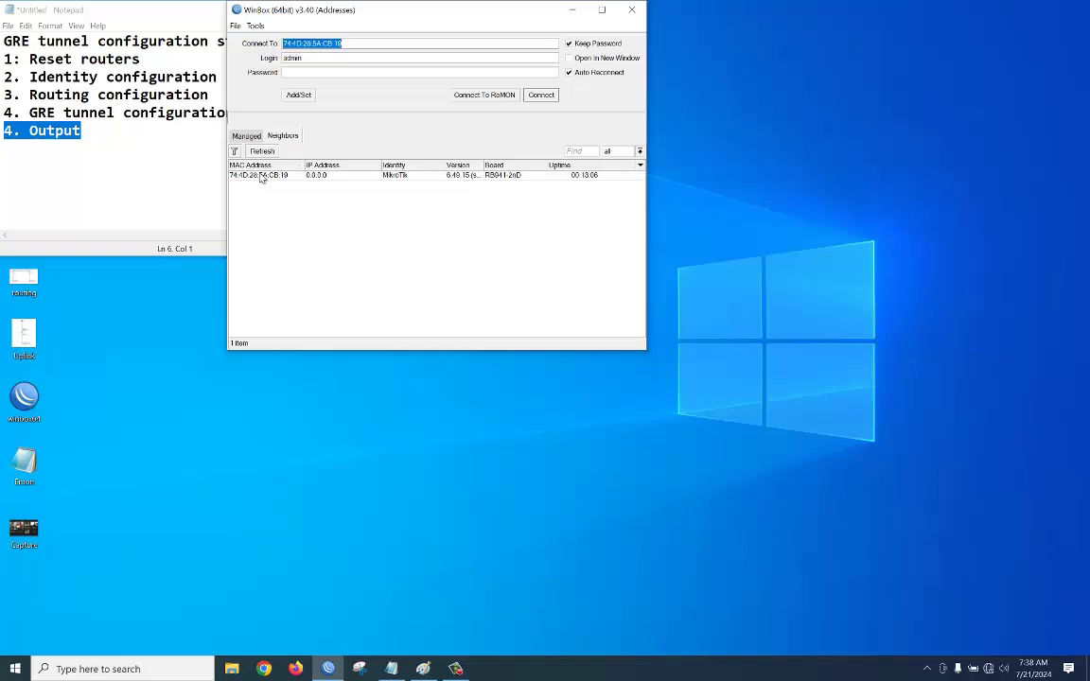
Step: Connect to the discovered MikroTik router, with WinBox placed beside the network diagram
{"action": "left_click", "coordinate": [396, 179]}
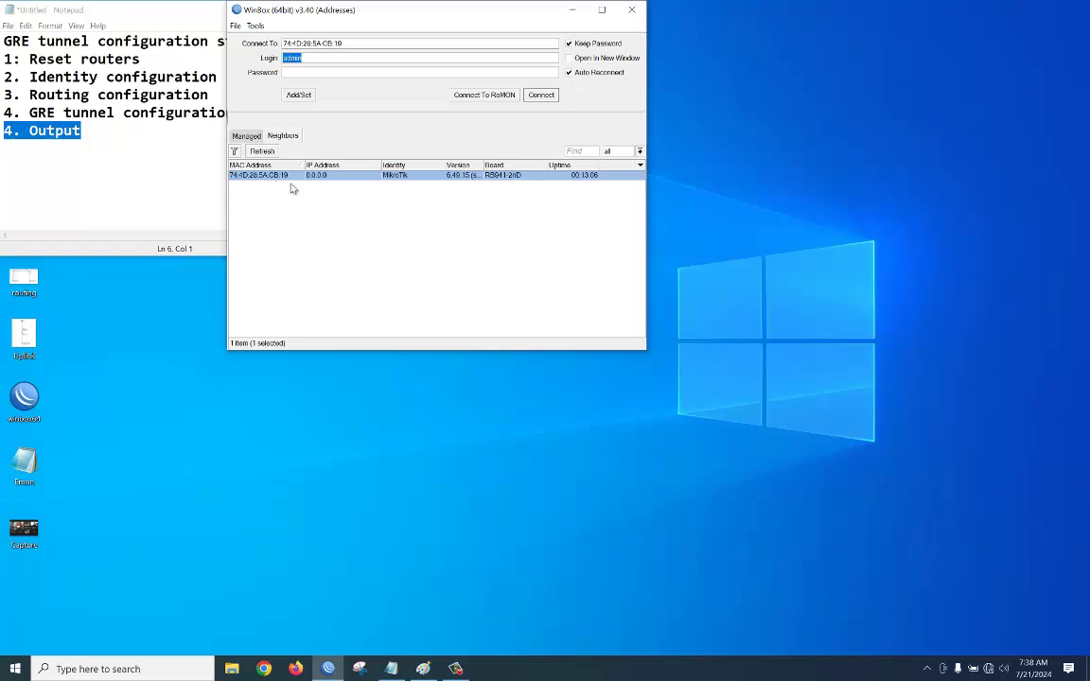
{"action": "left_click", "coordinate": [423, 669]}
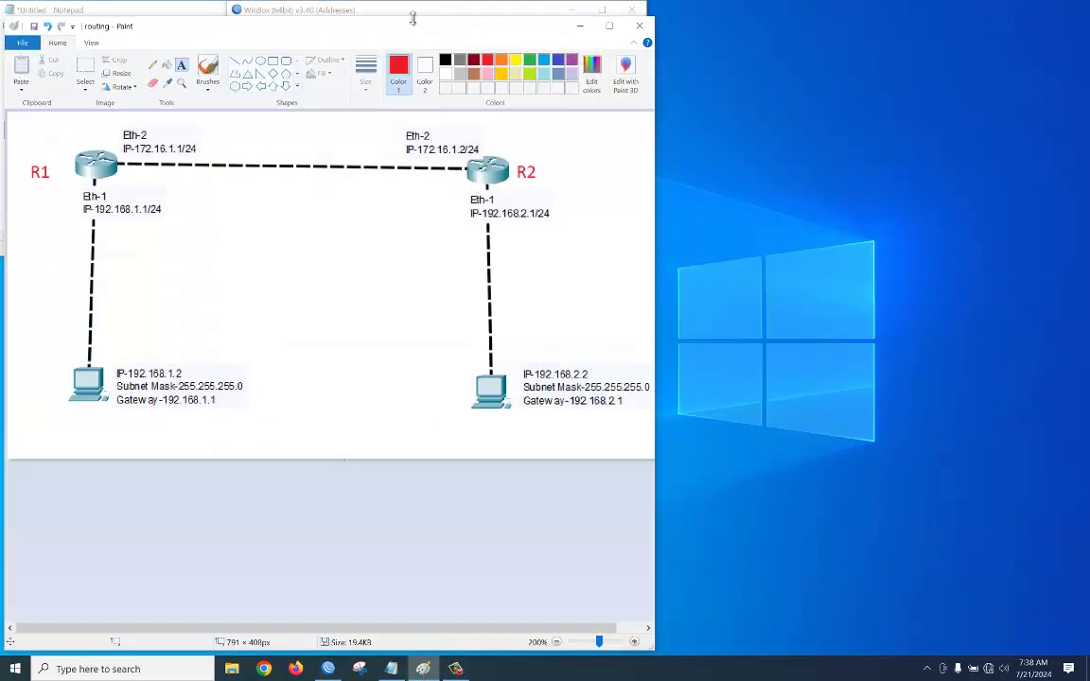
{"action": "left_click", "coordinate": [400, 13]}
{"action": "mouse_move", "coordinate": [400, 13]}
{"action": "left_mouse_down"}
{"action": "mouse_move", "coordinate": [886, 29]}
{"action": "mouse_move", "coordinate": [819, 28]}
{"action": "left_mouse_up"}
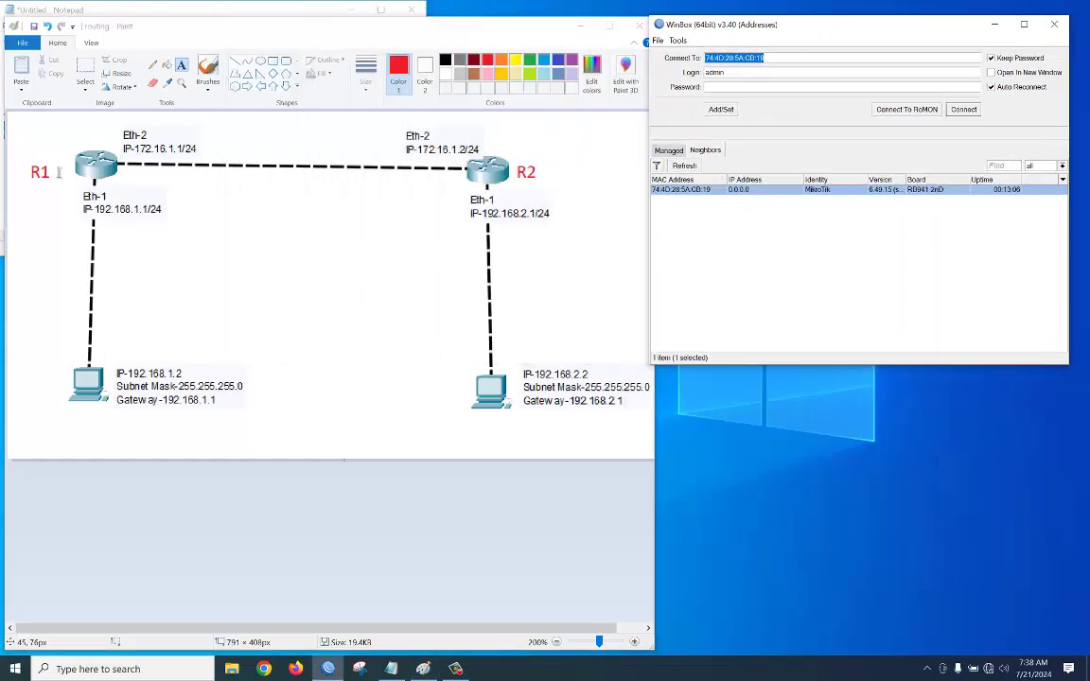
{"action": "left_click", "coordinate": [962, 111]}
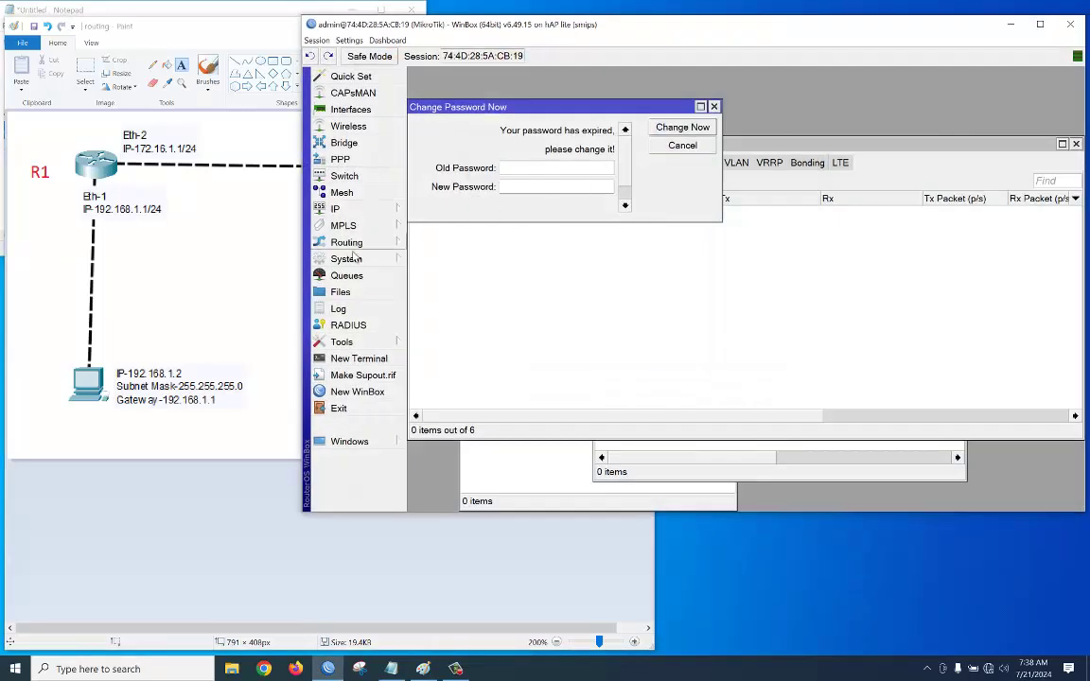
Step: Set the router's System Identity to R1
{"action": "left_click", "coordinate": [346, 258]}
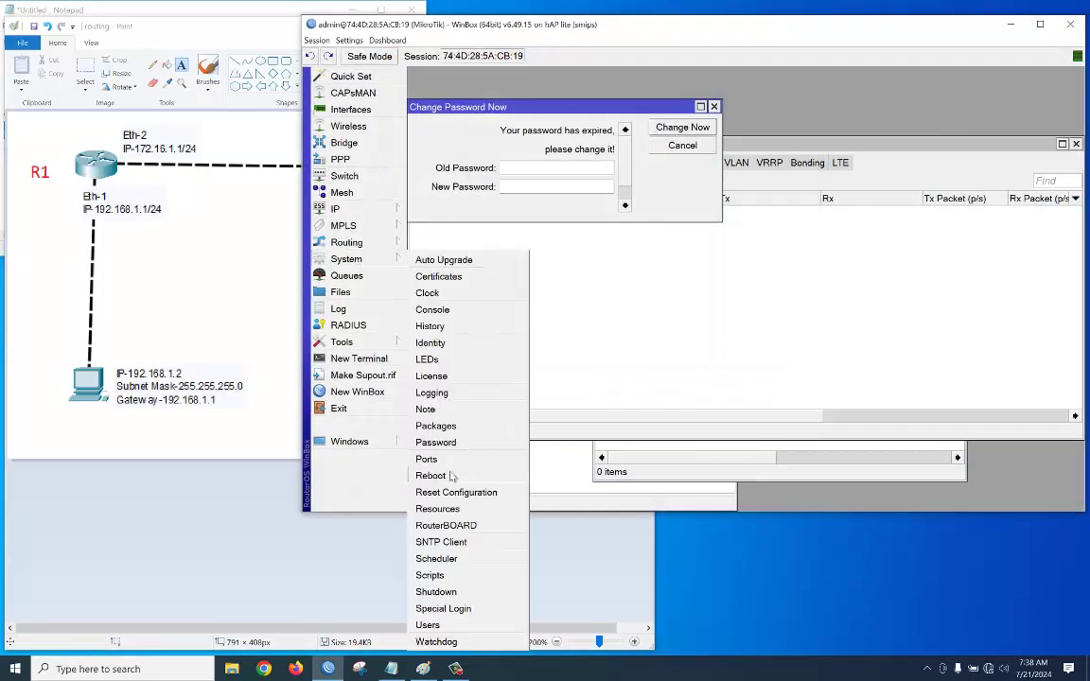
{"action": "left_click", "coordinate": [467, 350]}
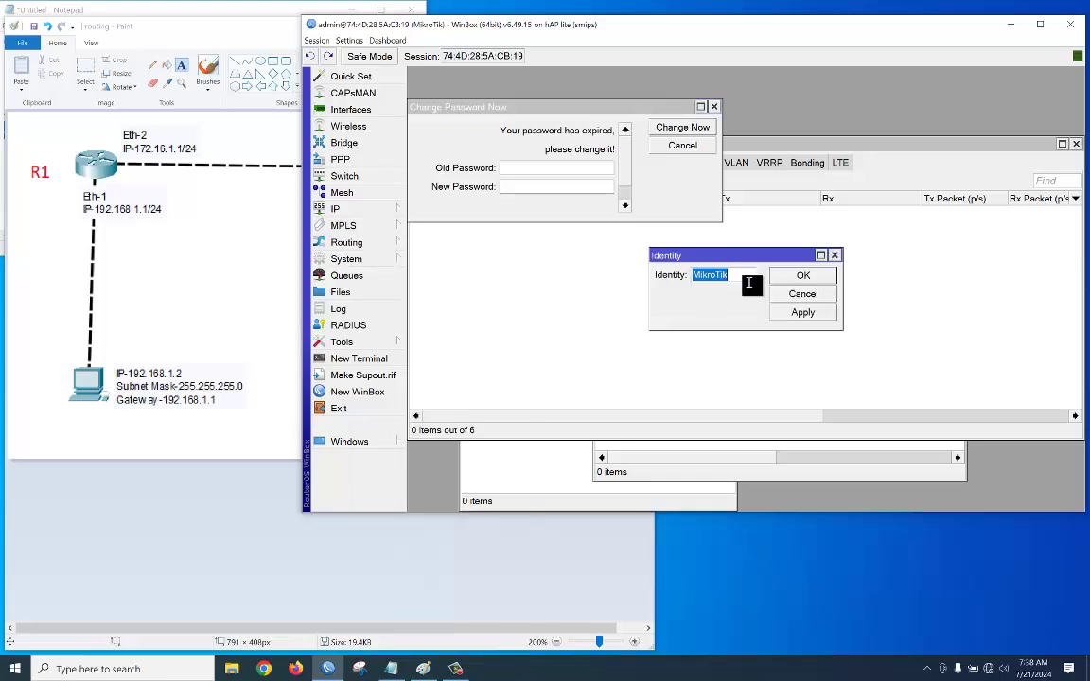
{"action": "type", "text": "R1"}
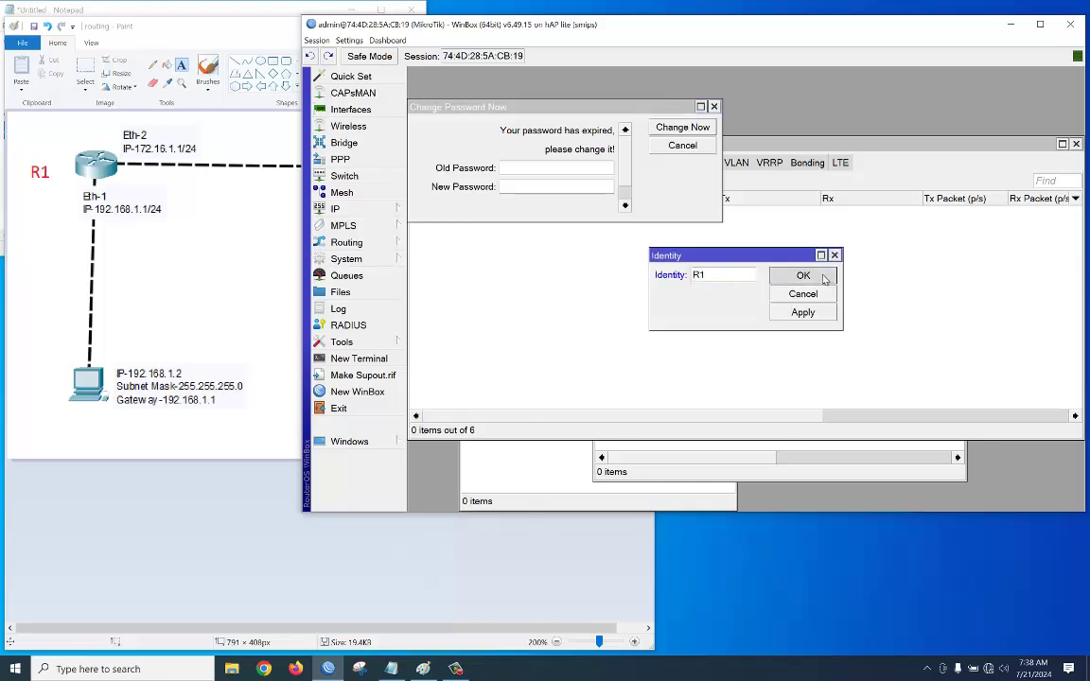
{"action": "left_click", "coordinate": [802, 275]}
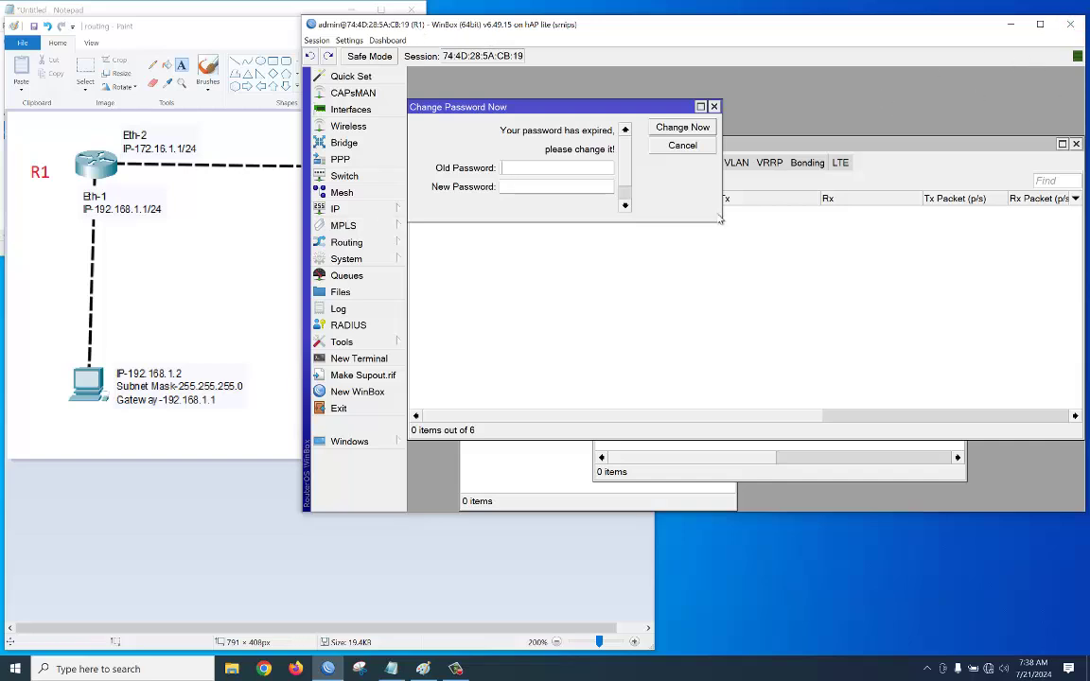
Step: Close the password-change prompt and the leftover Interface and Route lists
{"action": "left_click", "coordinate": [714, 106]}
{"action": "left_click", "coordinate": [1075, 145]}
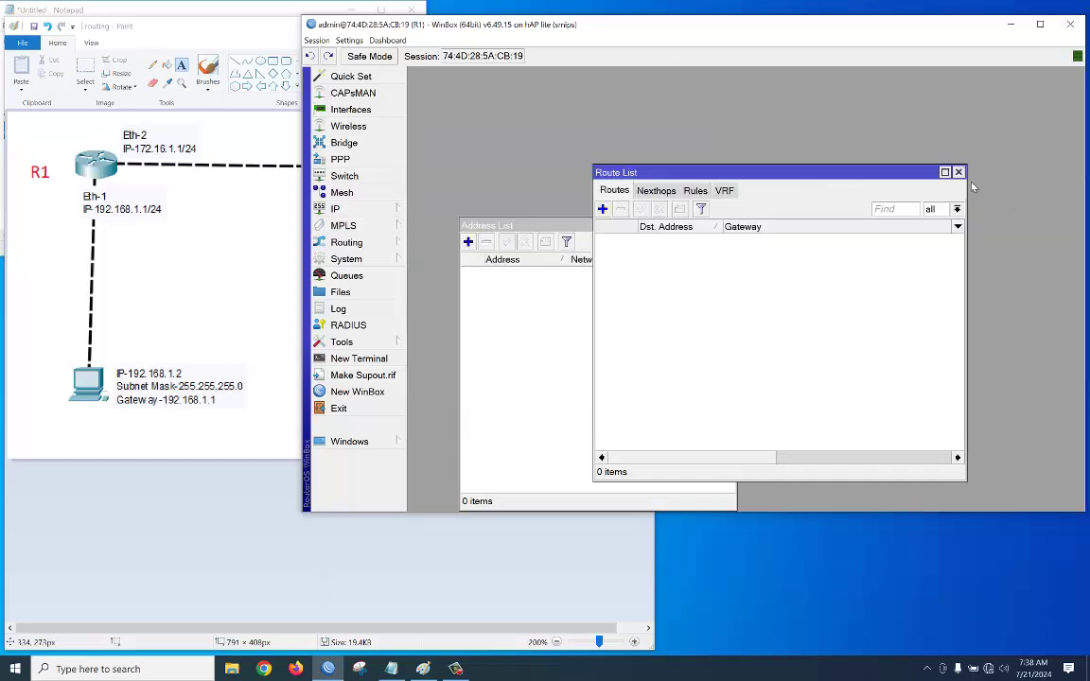
{"action": "left_click", "coordinate": [958, 173]}
Step: Add IP address 192.168.1.1/24 on interface ether1
{"action": "left_click", "coordinate": [727, 225]}
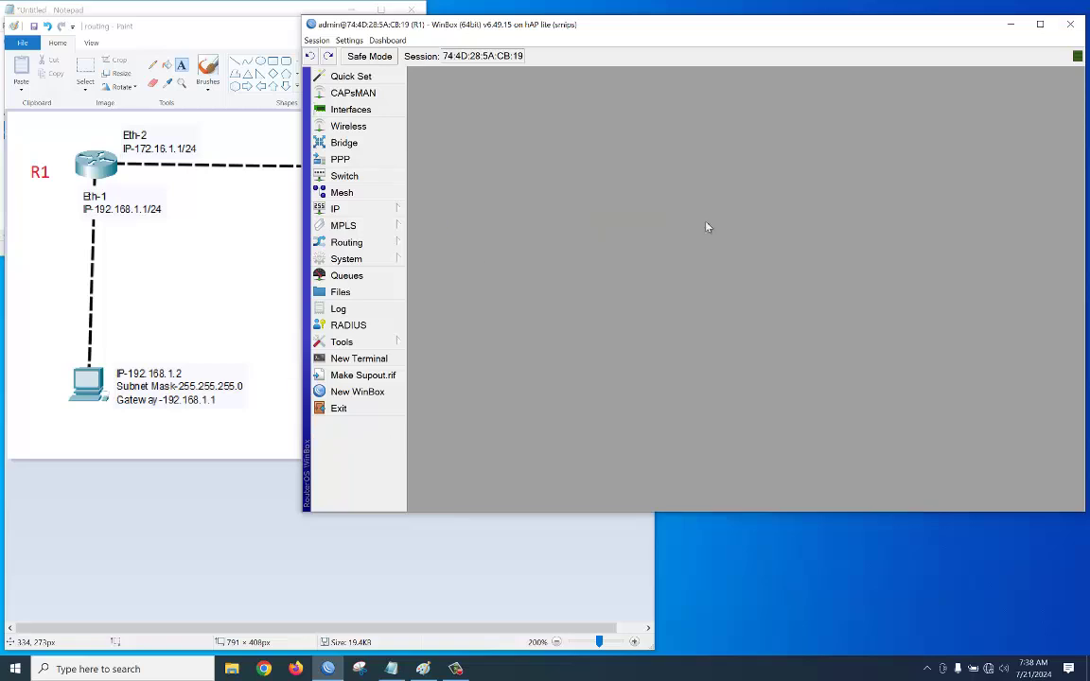
{"action": "left_click", "coordinate": [345, 213]}
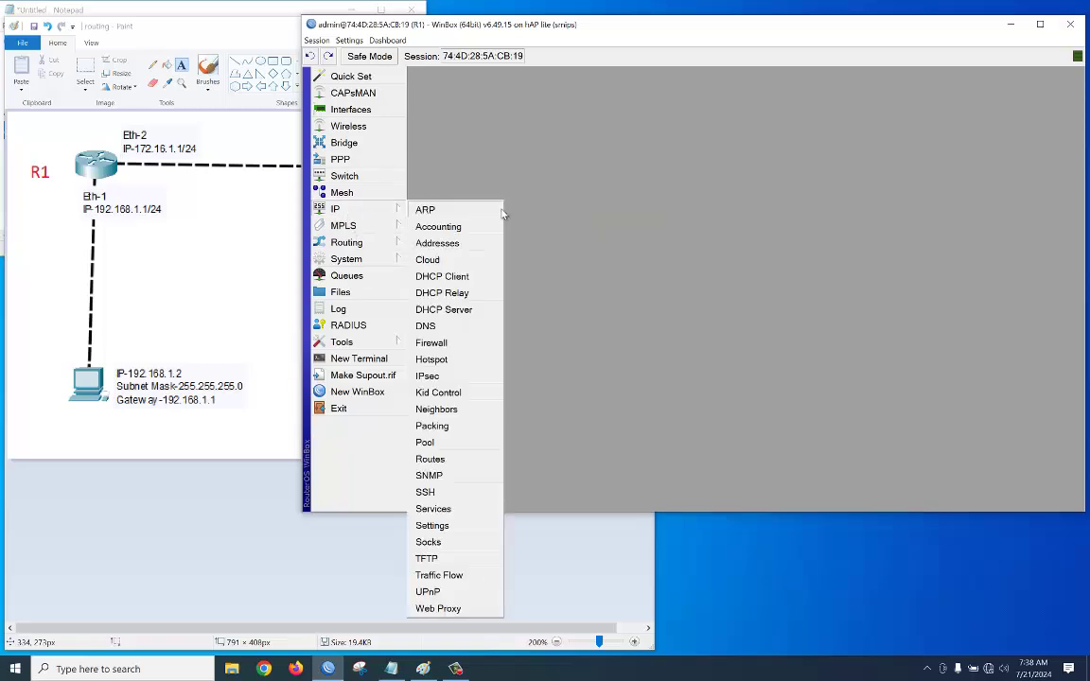
{"action": "left_click", "coordinate": [452, 243]}
{"action": "left_click", "coordinate": [467, 242]}
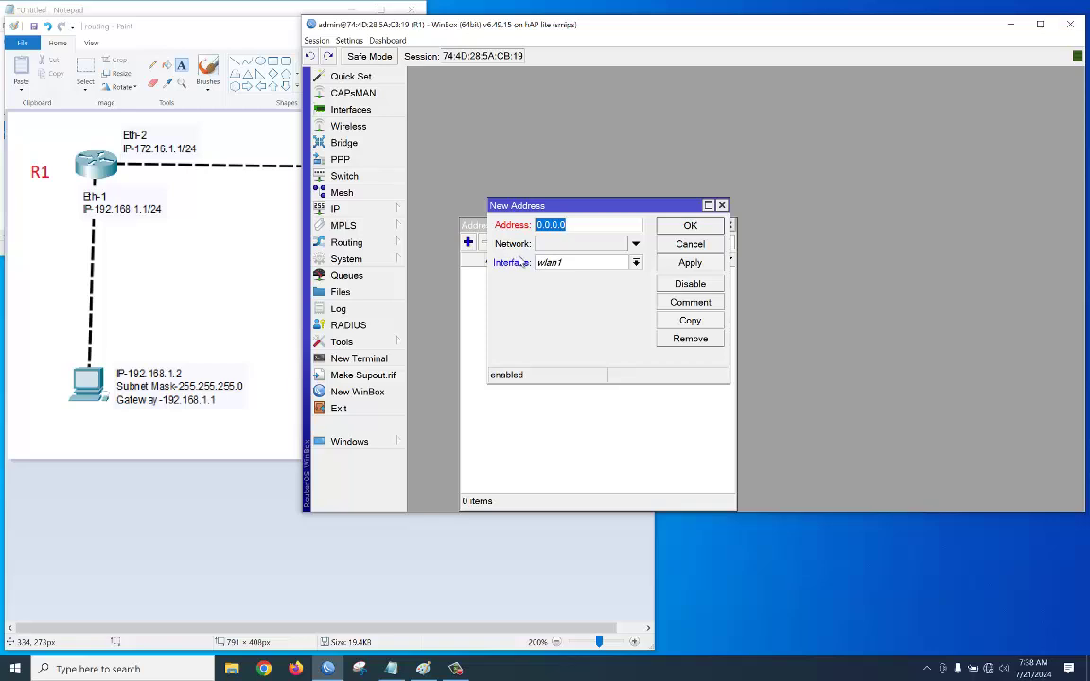
{"action": "type", "text": "192.168.1.1/24"}
{"action": "left_click", "coordinate": [583, 264]}
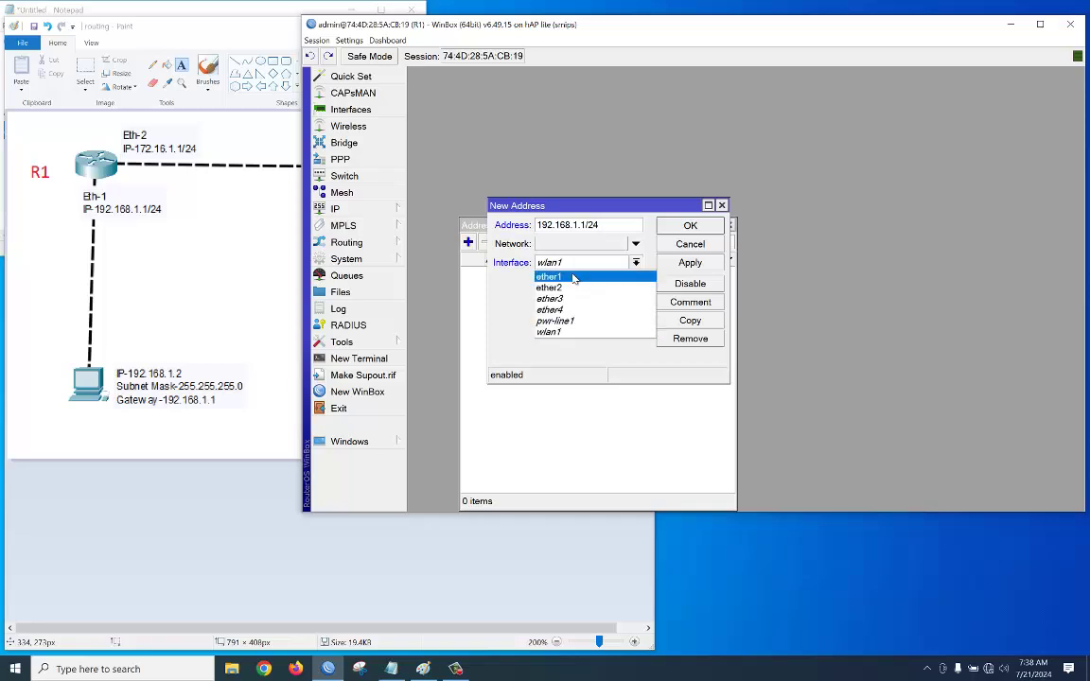
{"action": "left_click", "coordinate": [573, 277]}
{"action": "left_click", "coordinate": [685, 263]}
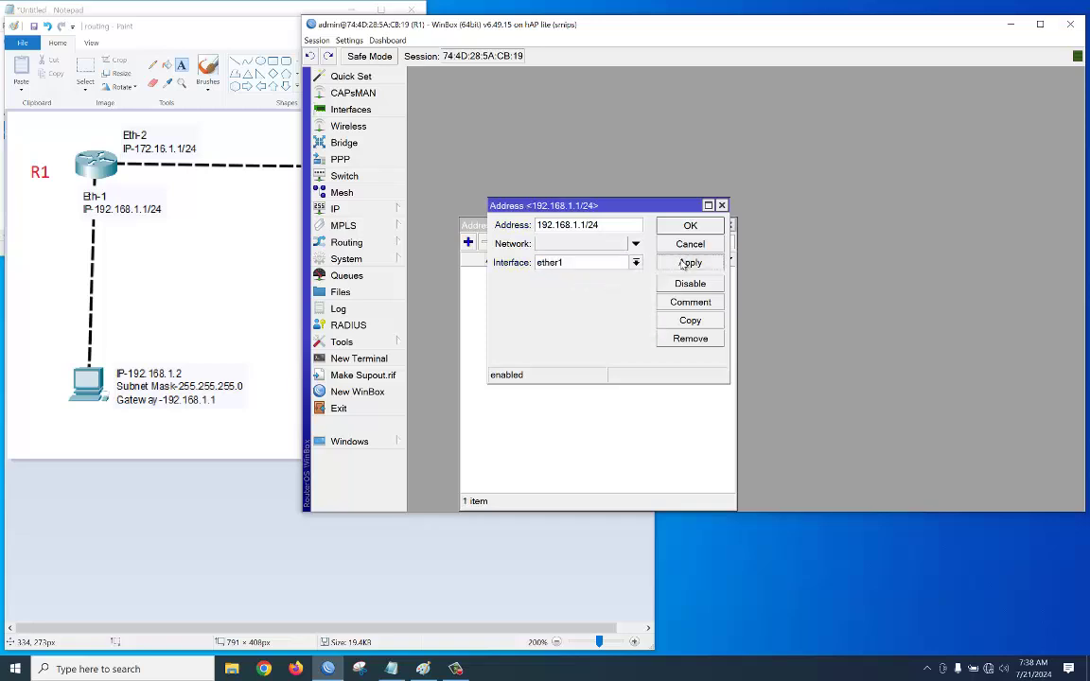
{"action": "left_click", "coordinate": [689, 226]}
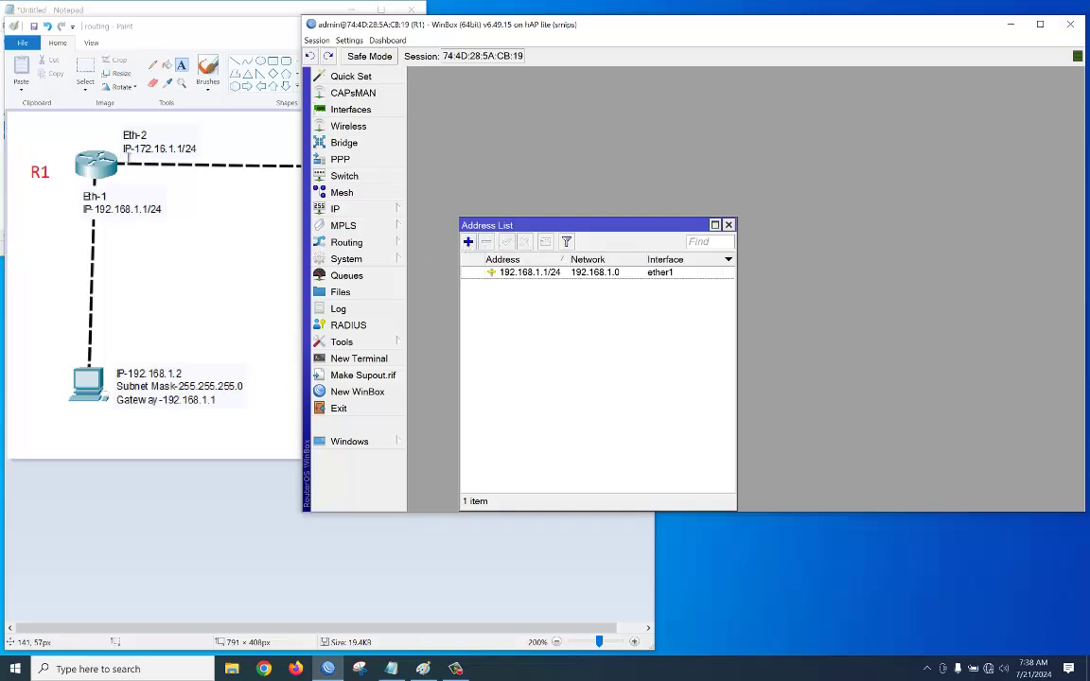
Step: Add IP address 172.16.1.1/24 on interface ether2
{"action": "left_click", "coordinate": [469, 244]}
{"action": "type", "text": "17"}
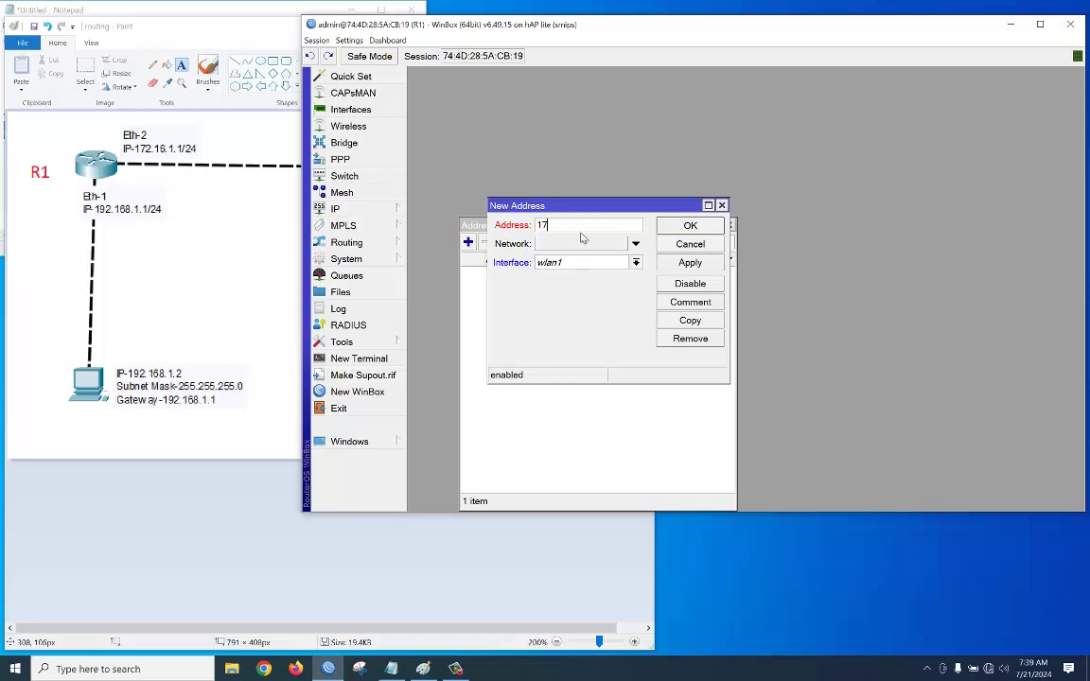
{"action": "type", "text": "2.16.1.1"}
{"action": "type", "text": "/24"}
{"action": "left_click", "coordinate": [696, 265]}
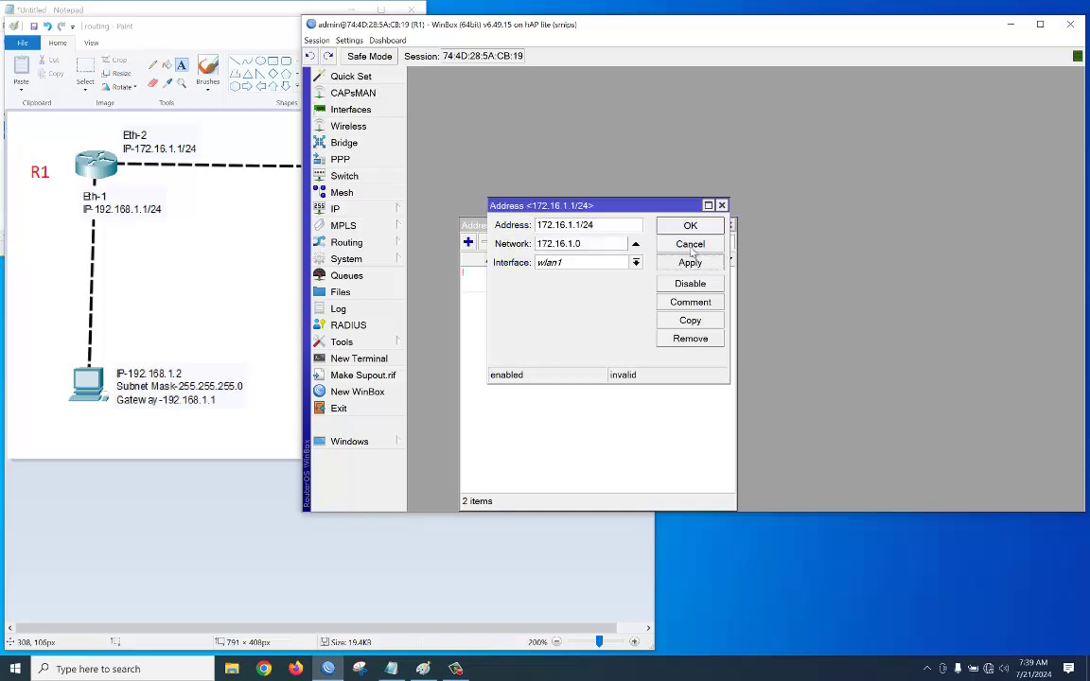
{"action": "left_click", "coordinate": [636, 262]}
{"action": "left_click", "coordinate": [596, 283]}
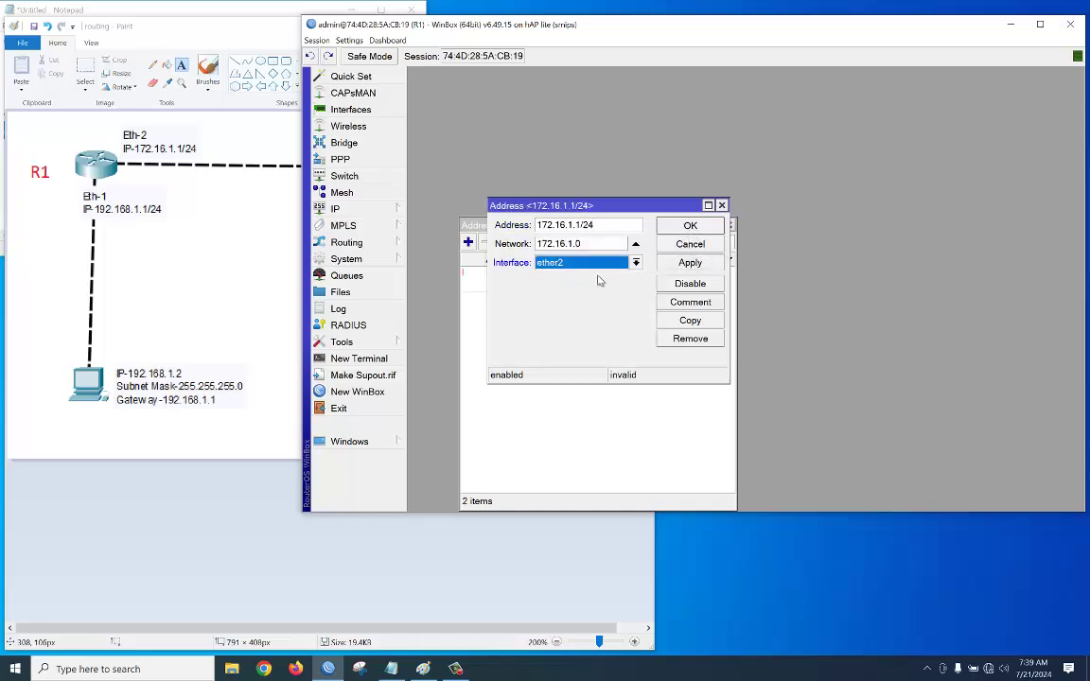
{"action": "left_click", "coordinate": [689, 263]}
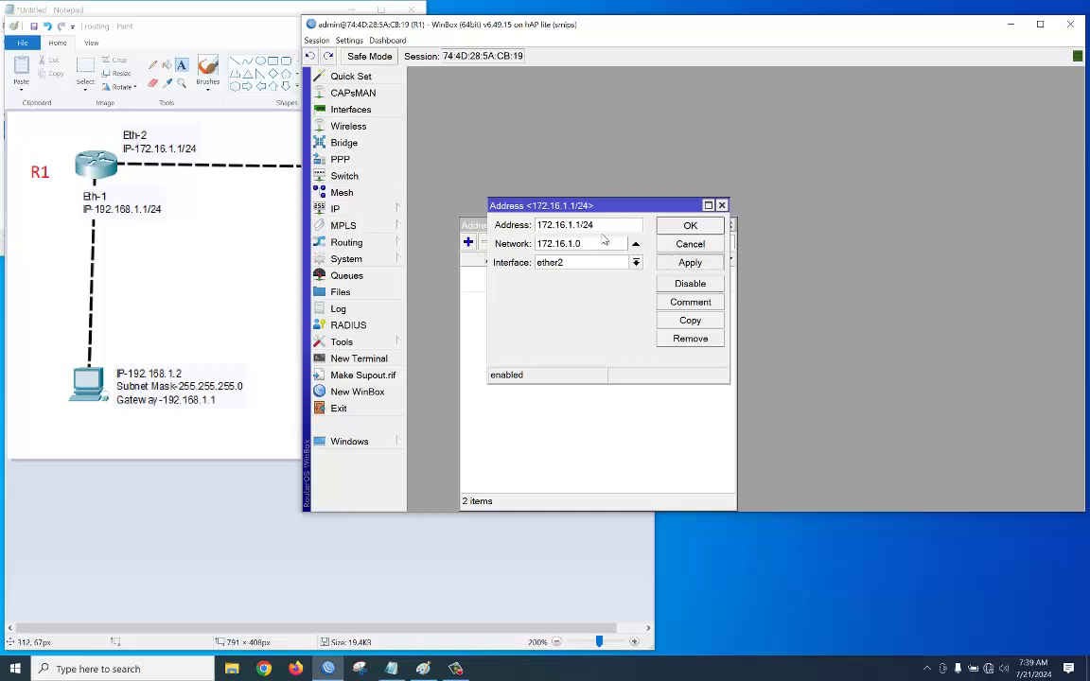
{"action": "left_click", "coordinate": [704, 226]}
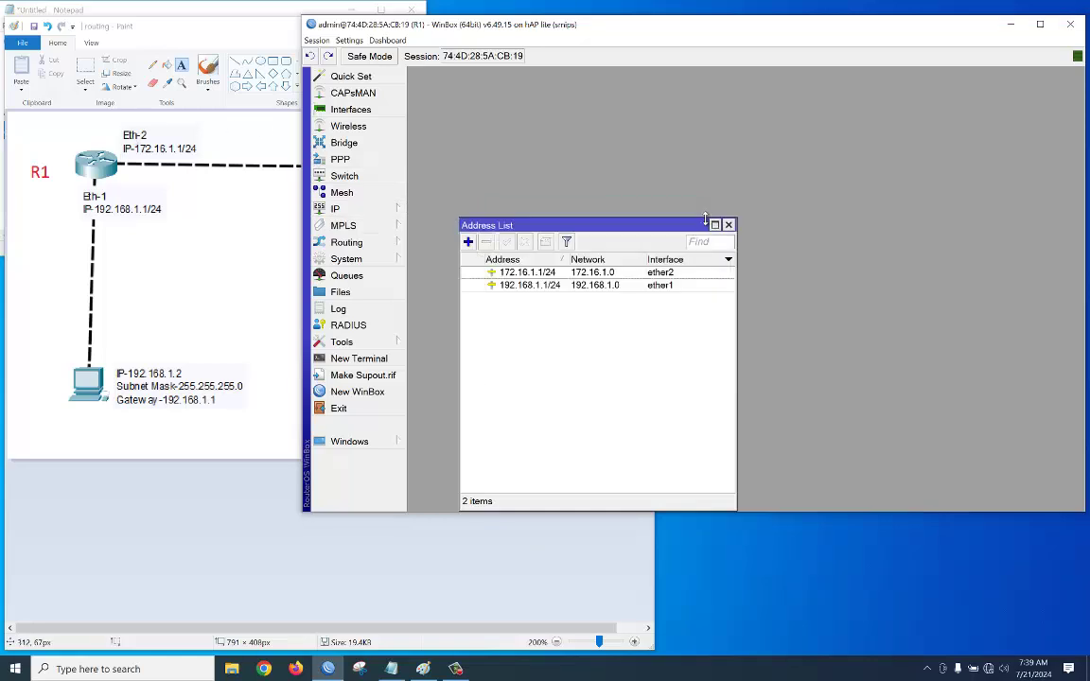
Step: Add a route on R1 to 192.168.2.0/24 with gateway 172.16.1.2
{"action": "left_click_drag", "start_coordinate": [515, 26], "coordinate": [568, 56]}
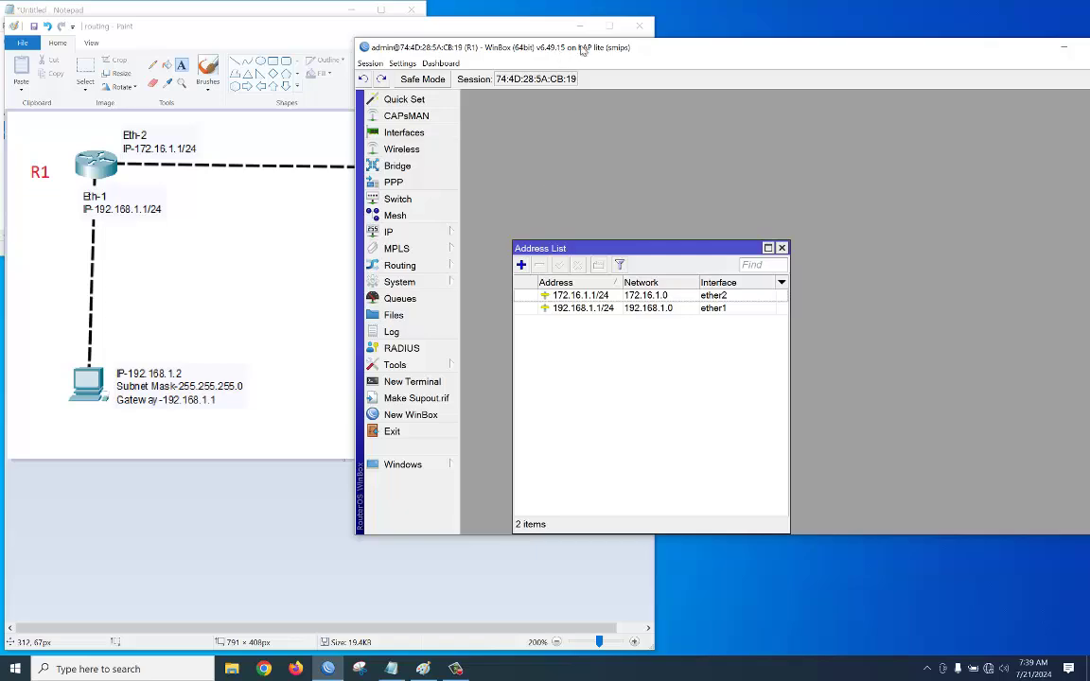
{"action": "mouse_move", "coordinate": [523, 44]}
{"action": "left_mouse_down"}
{"action": "mouse_move", "coordinate": [771, 21]}
{"action": "mouse_move", "coordinate": [748, 23]}
{"action": "left_mouse_up"}
{"action": "left_click", "coordinate": [584, 204]}
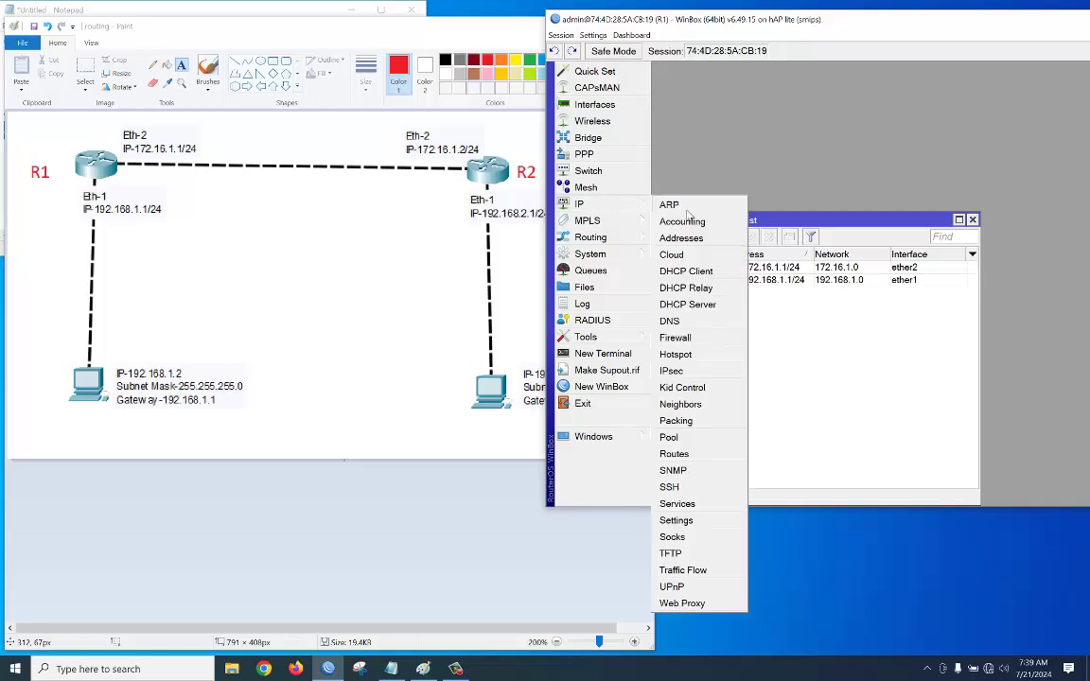
{"action": "left_click", "coordinate": [679, 454]}
{"action": "left_click_drag", "start_coordinate": [859, 169], "coordinate": [753, 174]}
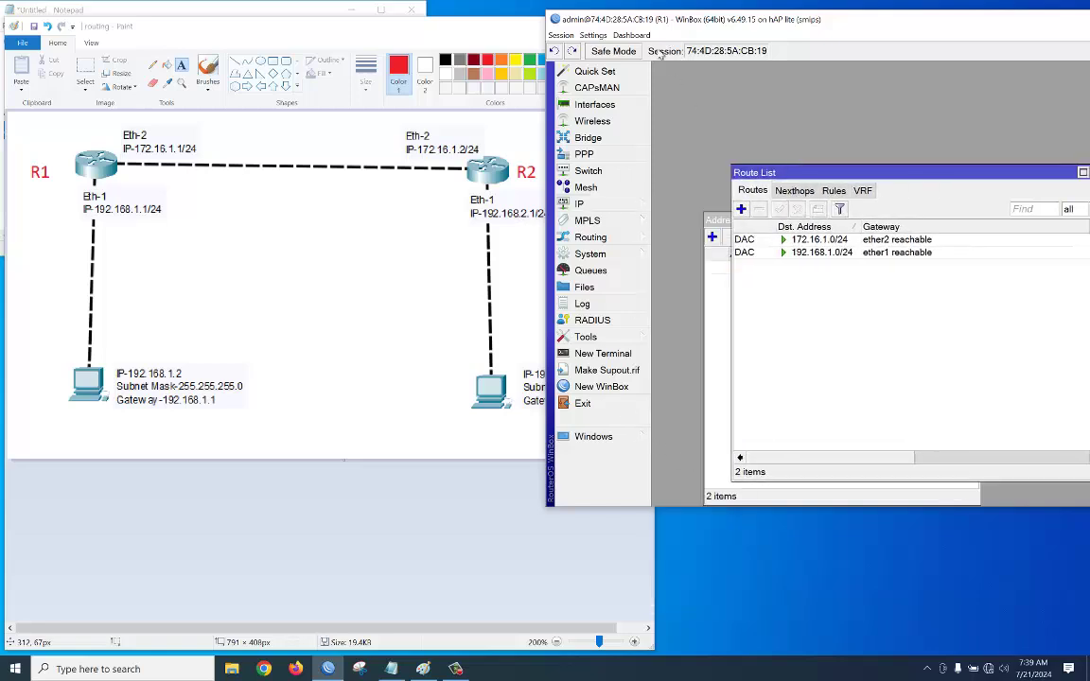
{"action": "left_click_drag", "start_coordinate": [466, 34], "coordinate": [378, 50]}
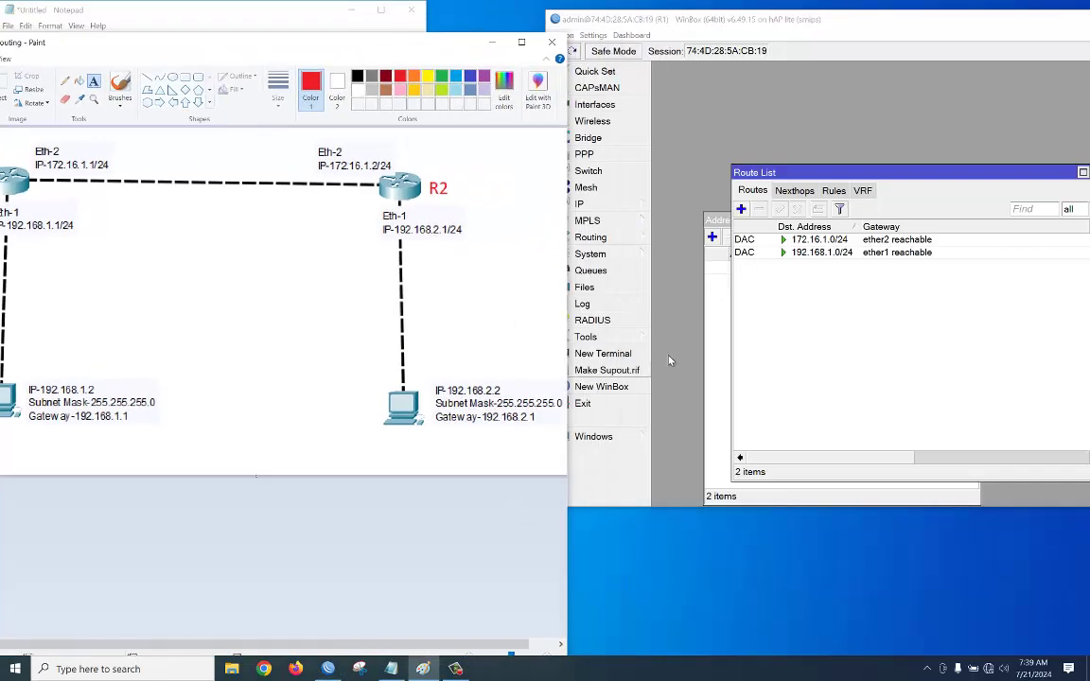
{"action": "left_click", "coordinate": [742, 209]}
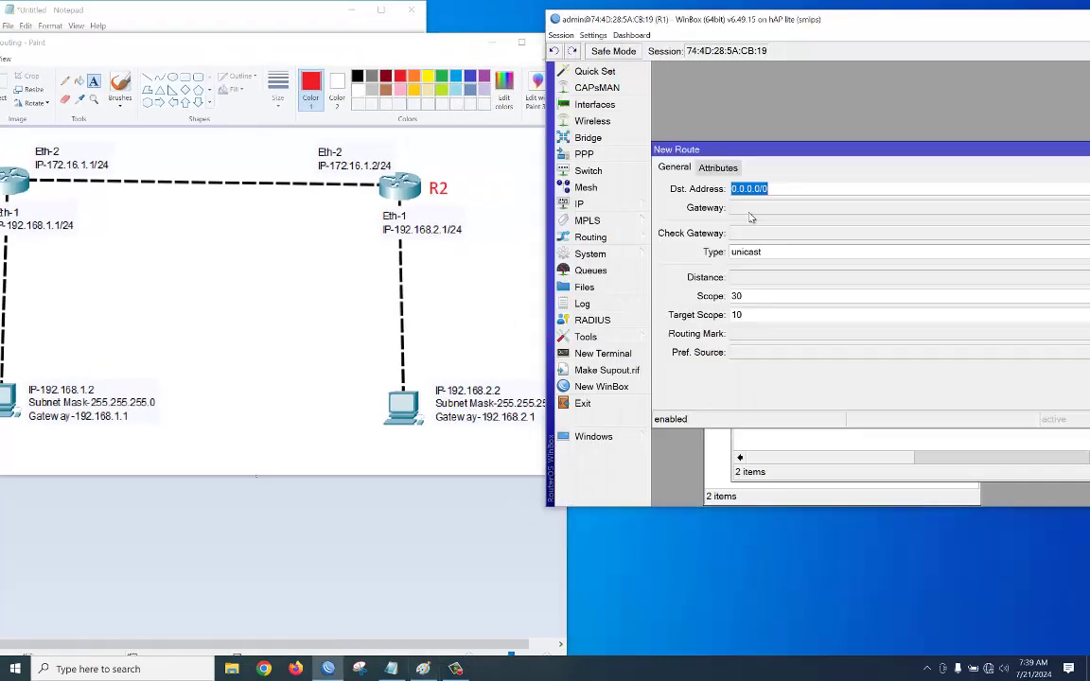
{"action": "type", "text": "192"}
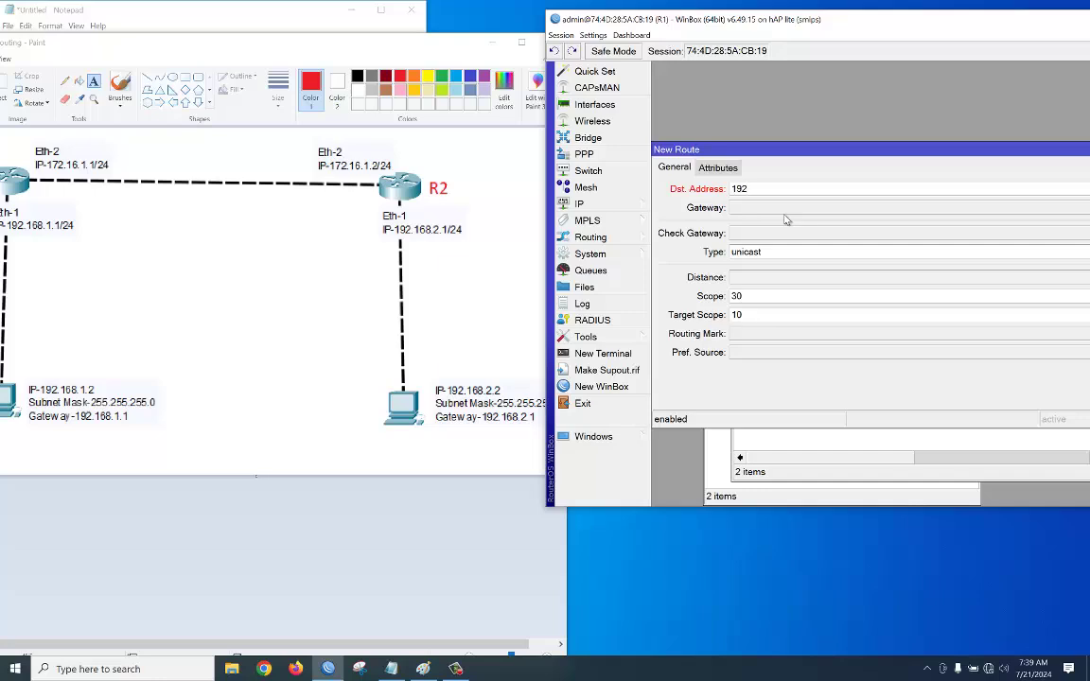
{"action": "type", "text": ".168.2.0/24"}
{"action": "key", "text": "Tab"}
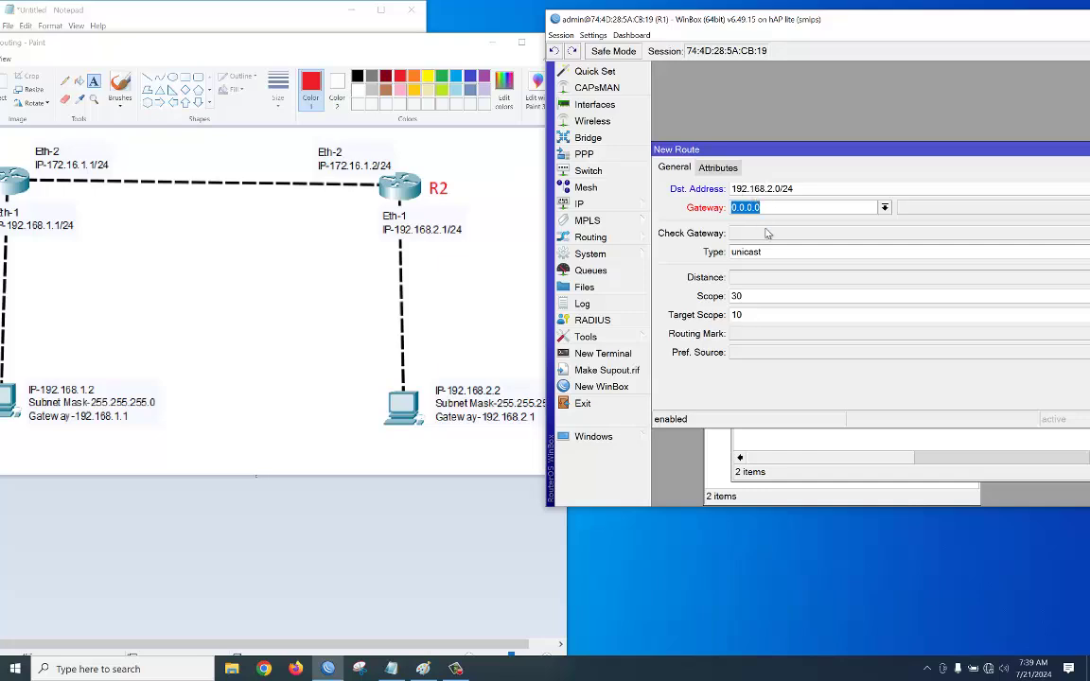
{"action": "type", "text": "172.16.1.2"}
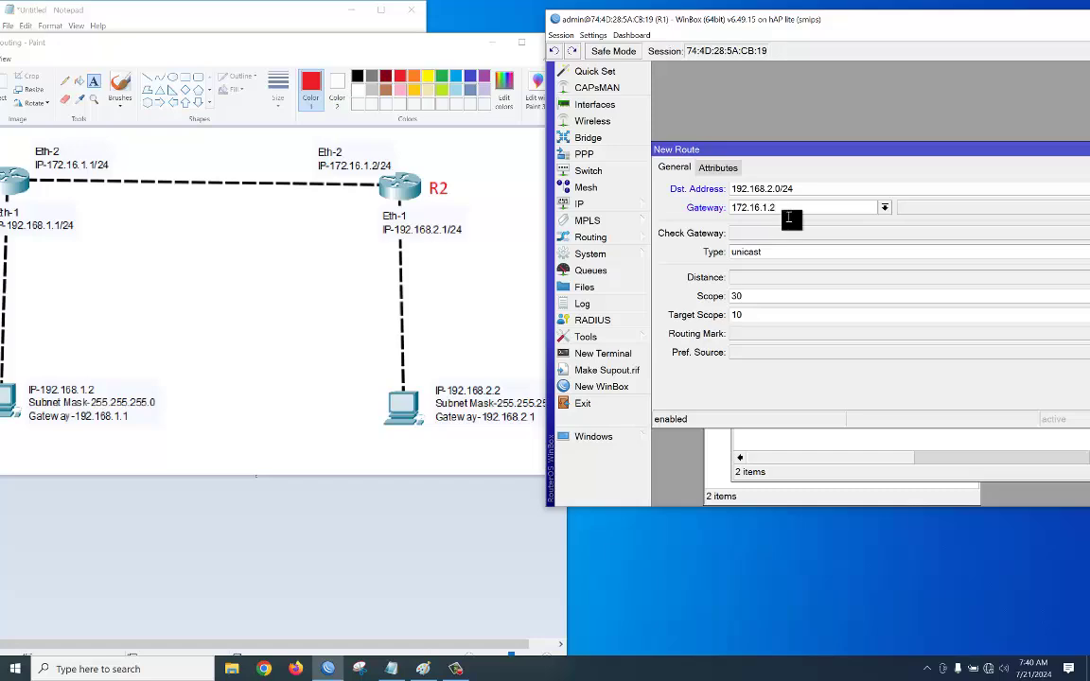
{"action": "left_click_drag", "start_coordinate": [799, 20], "coordinate": [651, 34]}
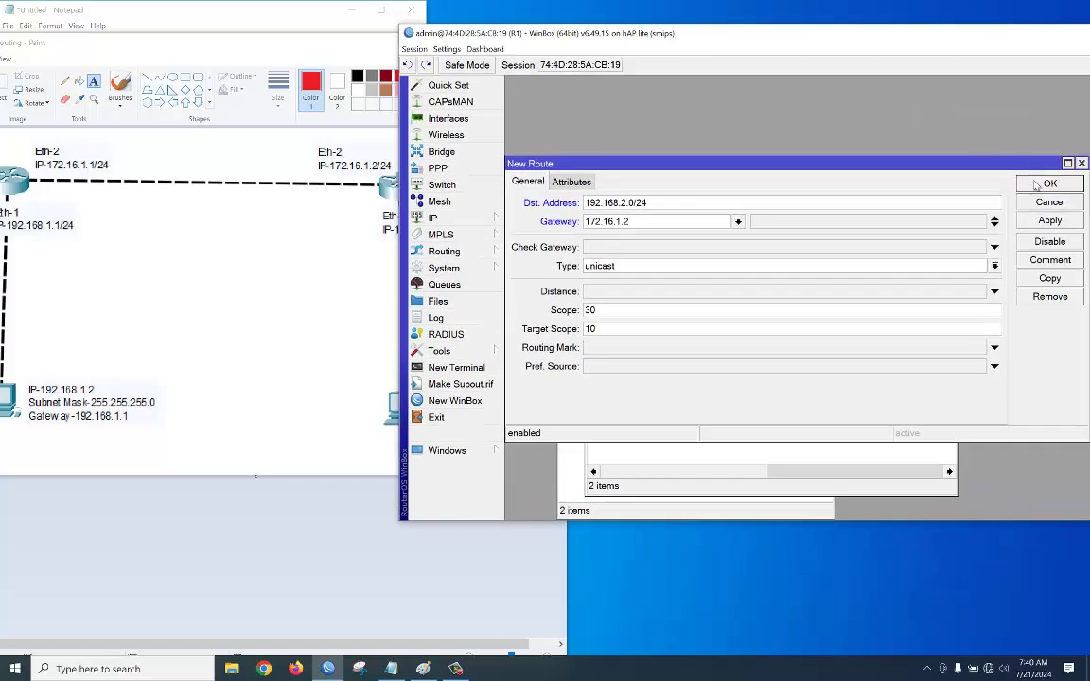
{"action": "left_click", "coordinate": [1038, 186]}
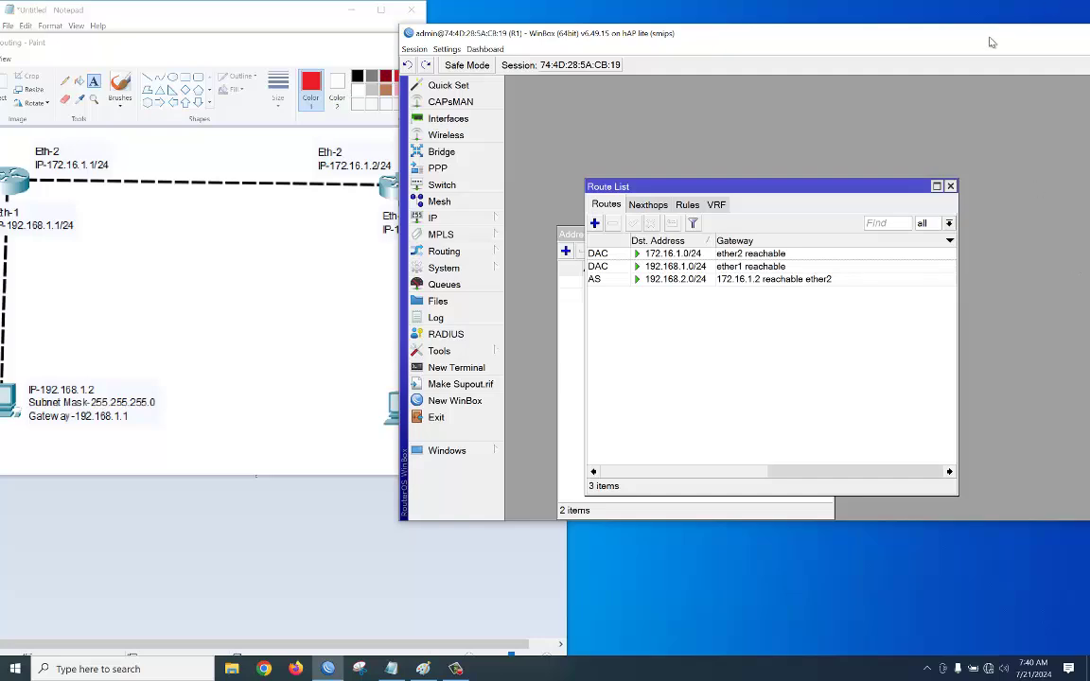
Step: Minimize the R1 session and bring the network diagram forward
{"action": "mouse_move", "coordinate": [861, 35]}
{"action": "left_mouse_down"}
{"action": "mouse_move", "coordinate": [730, 54]}
{"action": "mouse_move", "coordinate": [681, 75]}
{"action": "left_mouse_up"}
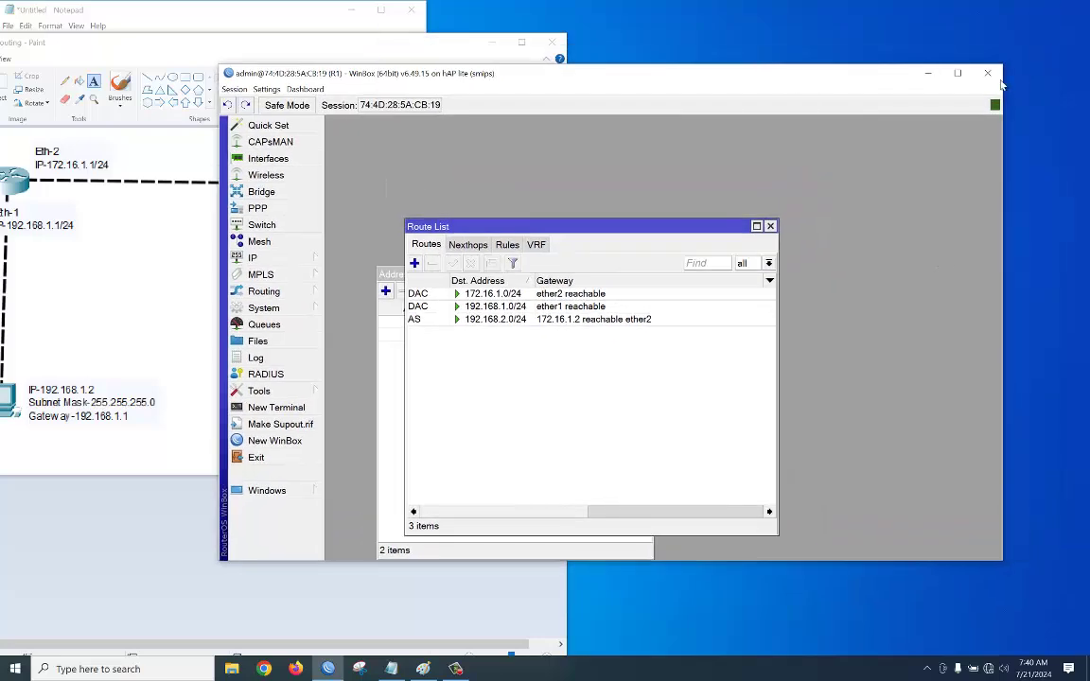
{"action": "left_click", "coordinate": [928, 73]}
{"action": "left_click", "coordinate": [471, 206]}
Step: Connect WinBox to the second router
{"action": "left_click_drag", "start_coordinate": [471, 205], "coordinate": [525, 210]}
{"action": "key", "text": "alt+Tab"}
{"action": "left_click", "coordinate": [962, 109]}
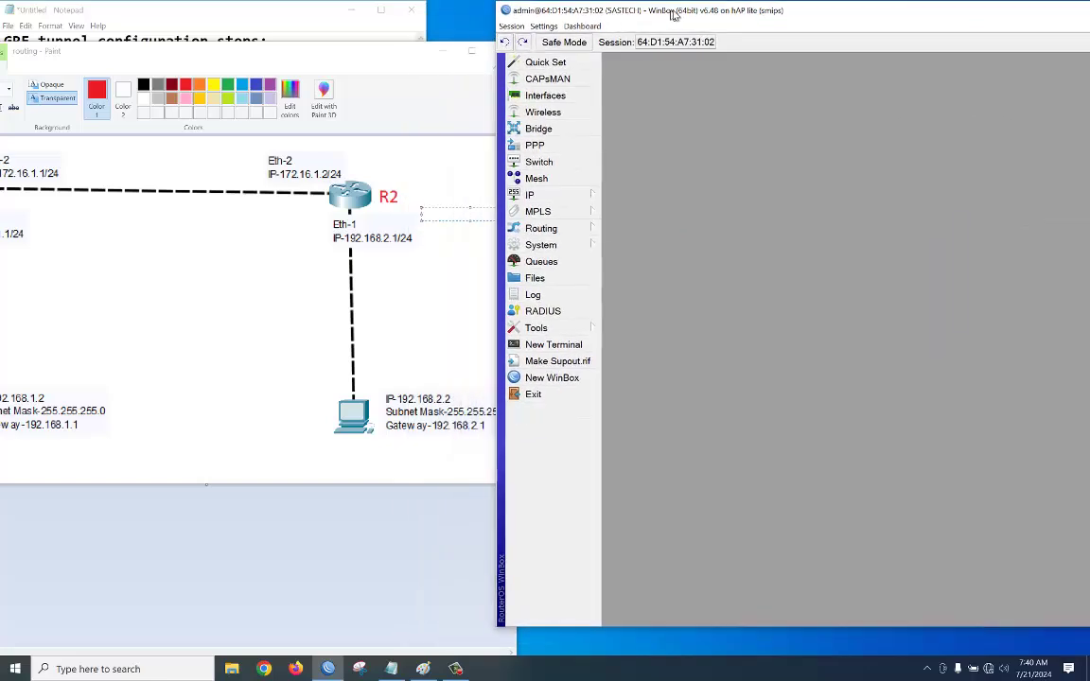
Step: Change the second router's System Identity from SASTECH to R2
{"action": "left_click", "coordinate": [584, 244]}
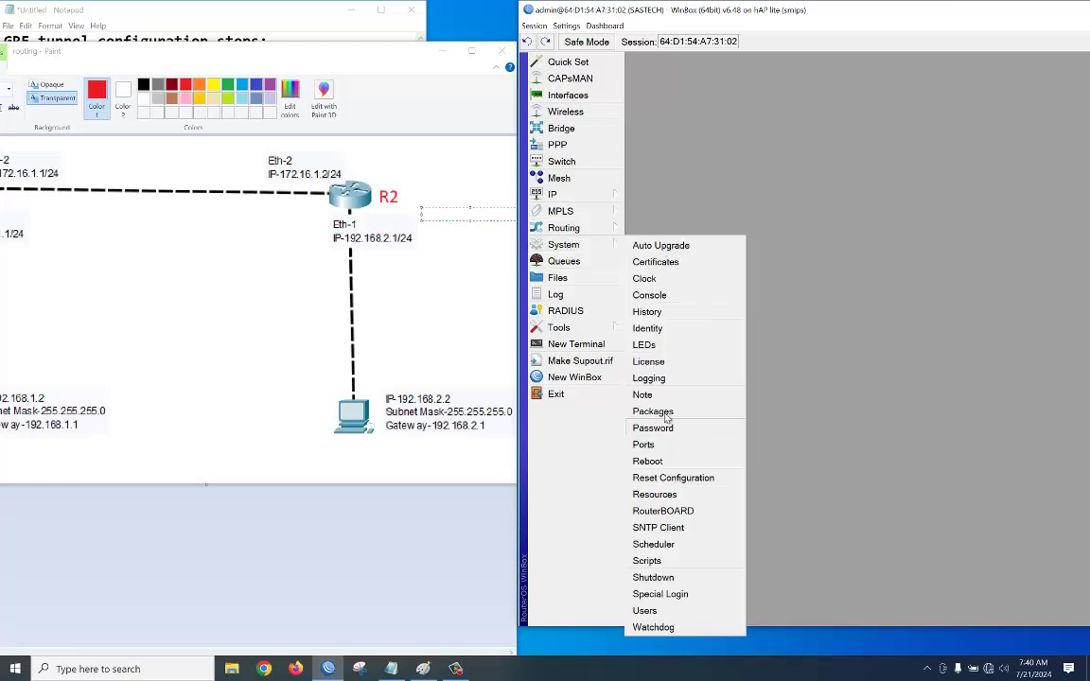
{"action": "left_click", "coordinate": [649, 329]}
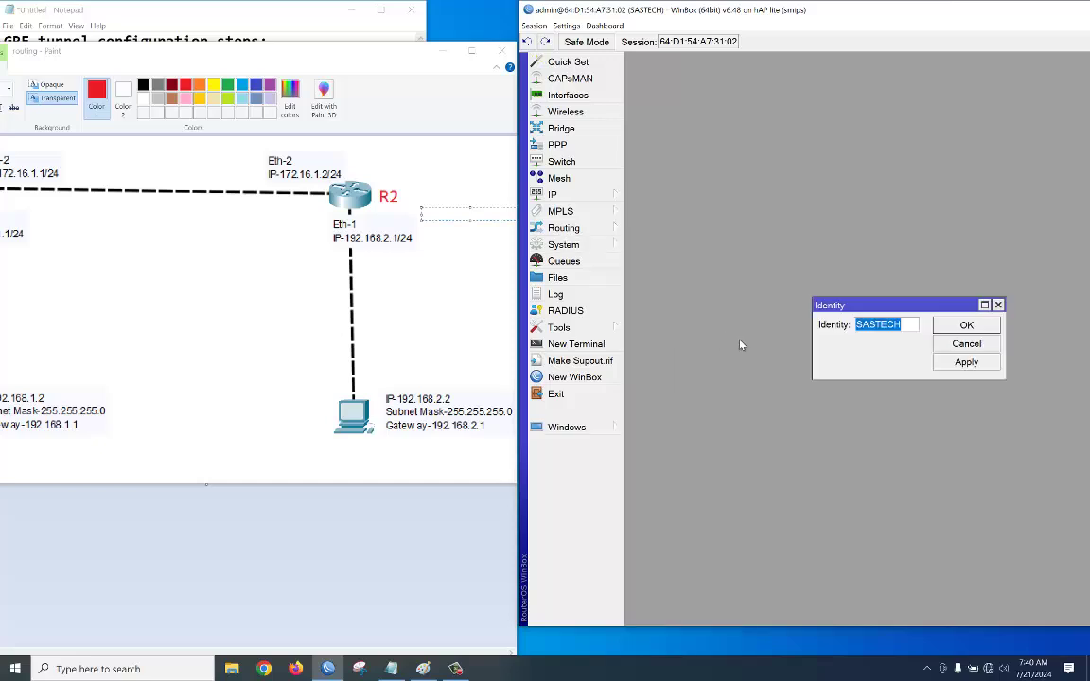
{"action": "type", "text": "R2"}
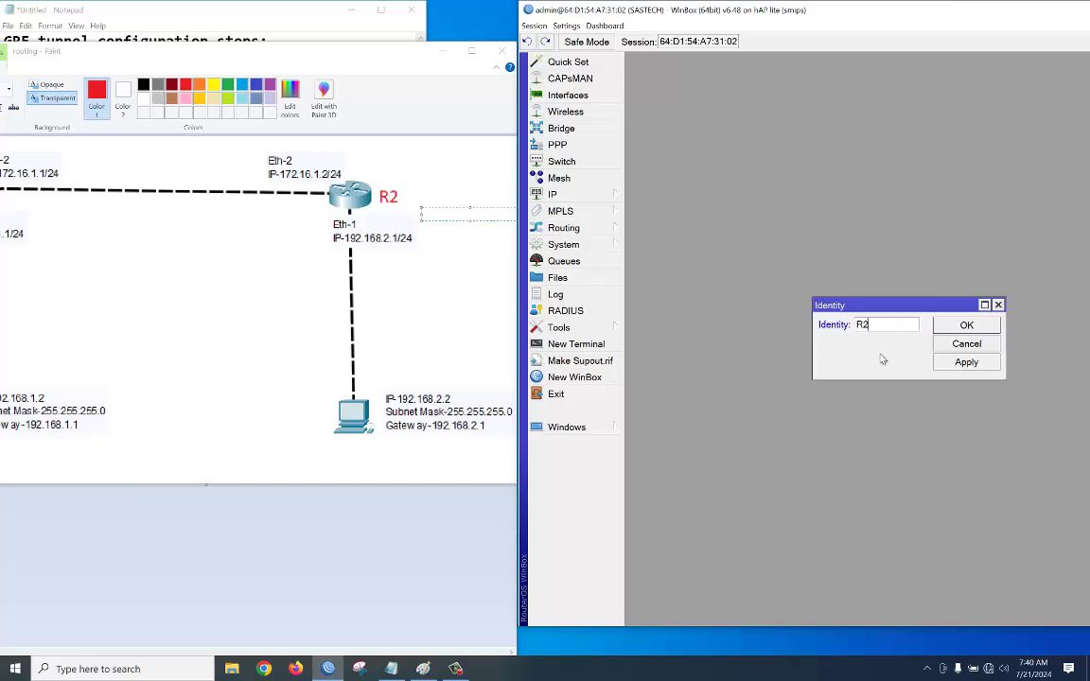
{"action": "left_click", "coordinate": [942, 326]}
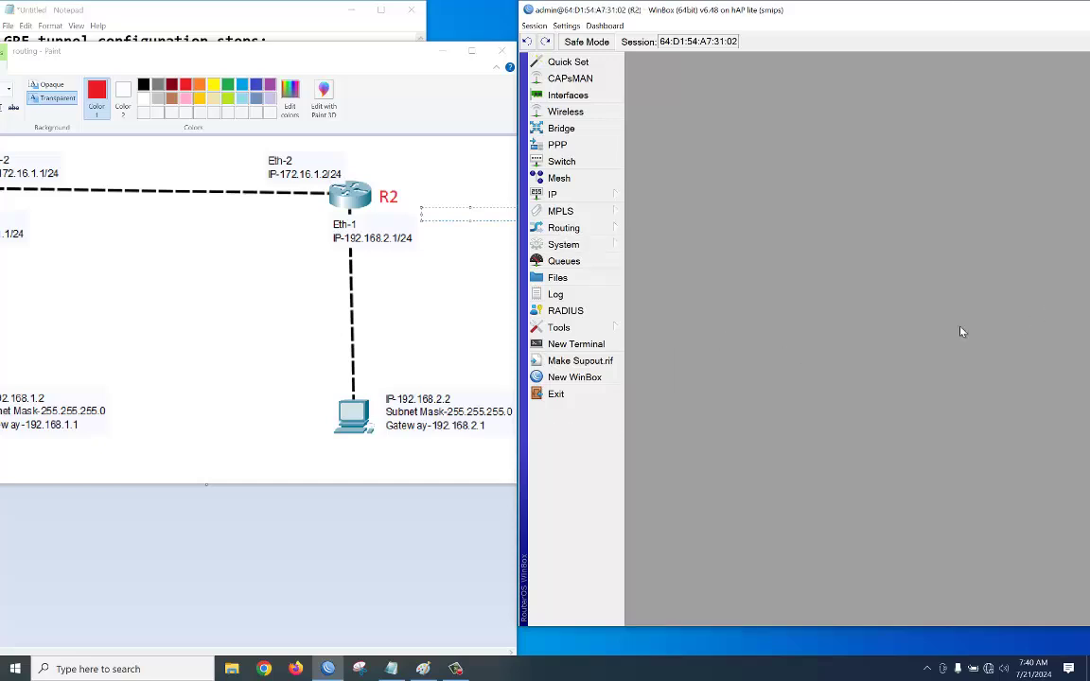
Step: Add IP address 192.168.2.1/24 on ether1 of R2
{"action": "left_click", "coordinate": [611, 200]}
{"action": "left_click", "coordinate": [654, 228]}
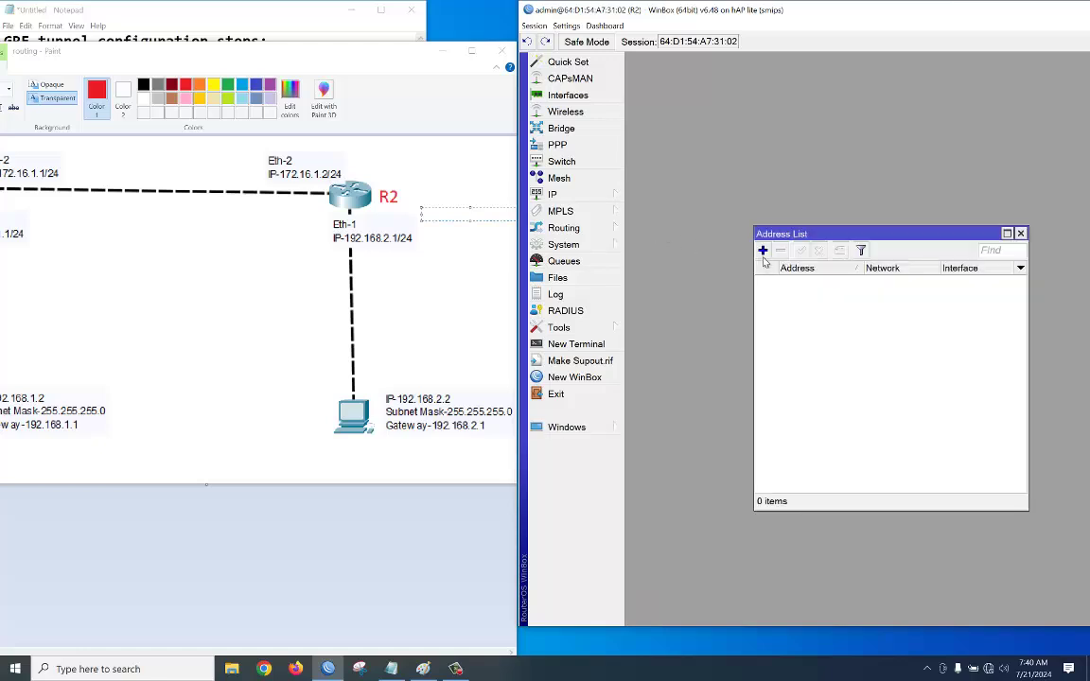
{"action": "left_click", "coordinate": [763, 254]}
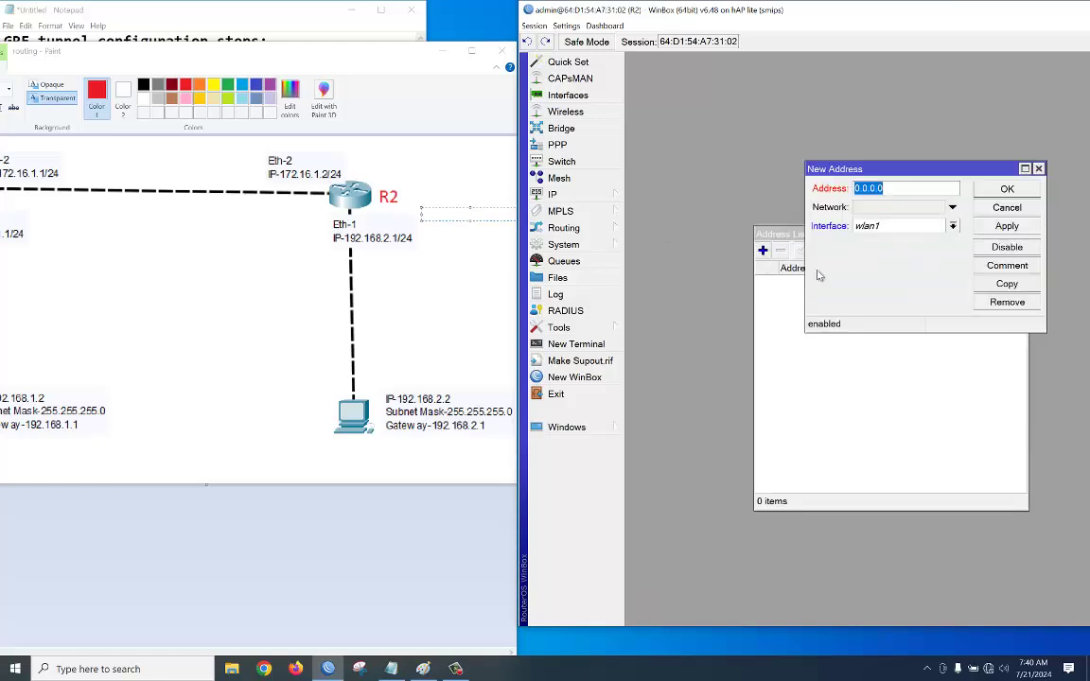
{"action": "type", "text": "192.168.2.1/24"}
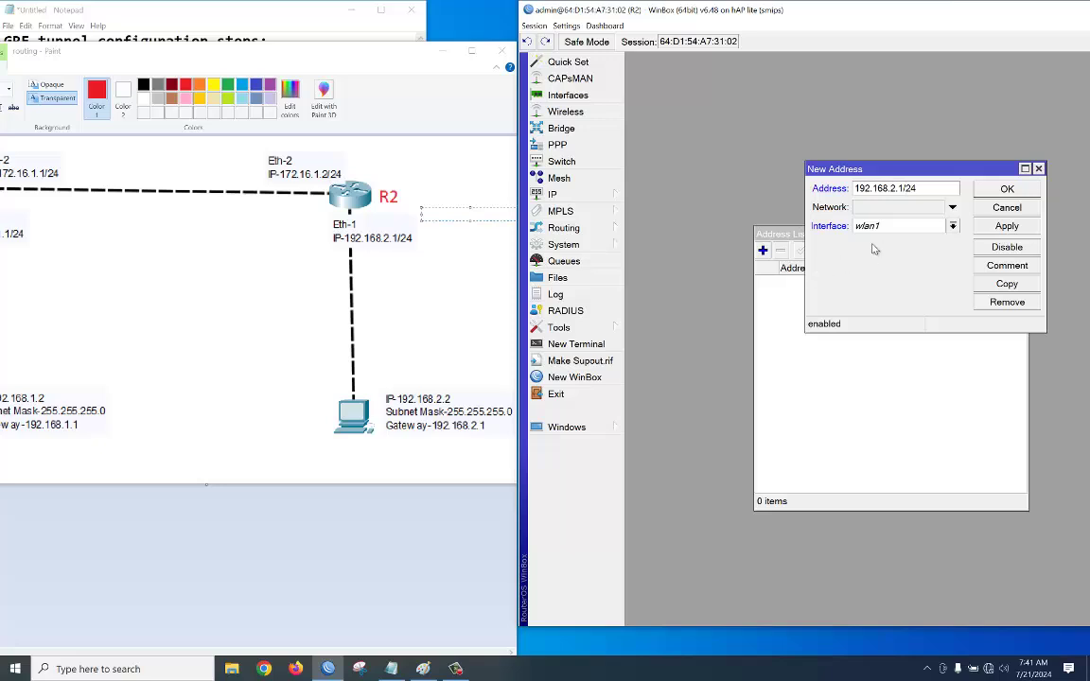
{"action": "left_click", "coordinate": [952, 226]}
{"action": "left_click", "coordinate": [889, 238]}
{"action": "left_click", "coordinate": [1009, 189]}
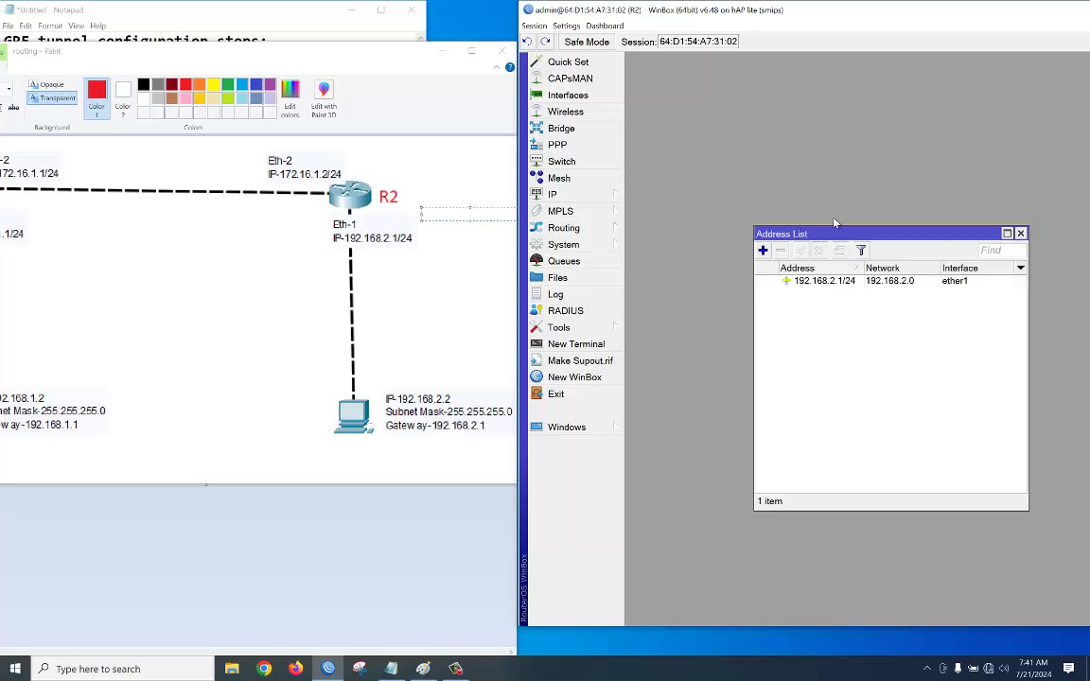
Step: Add IP address 172.16.1.2/24 on ether2 of R2
{"action": "left_click", "coordinate": [762, 251]}
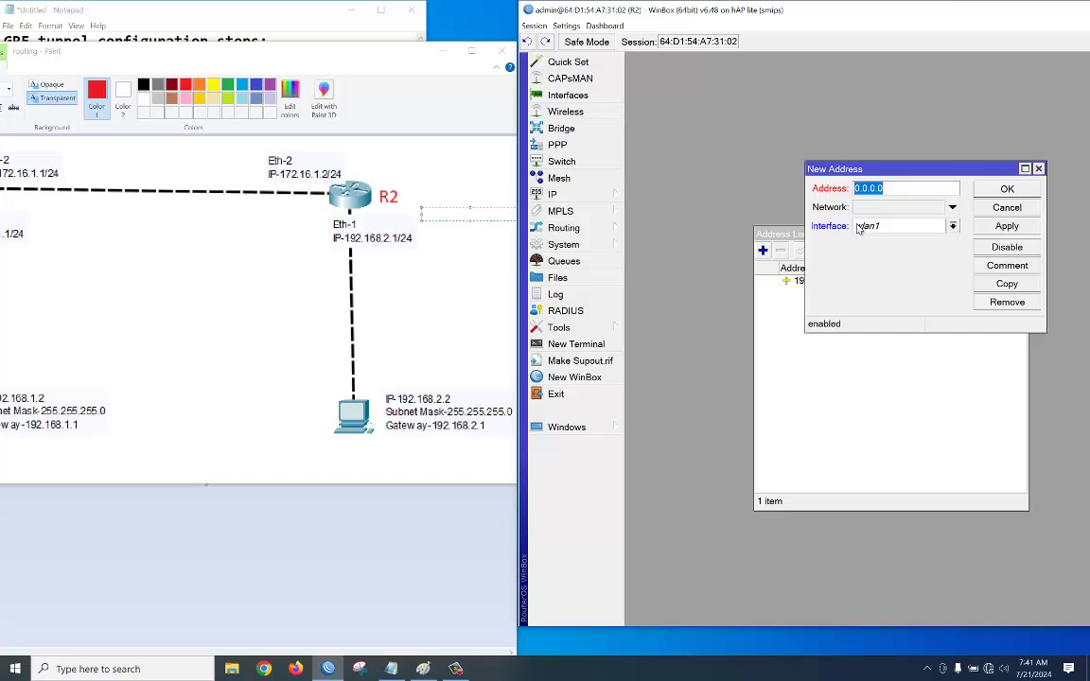
{"action": "type", "text": "172.16.1.2/24"}
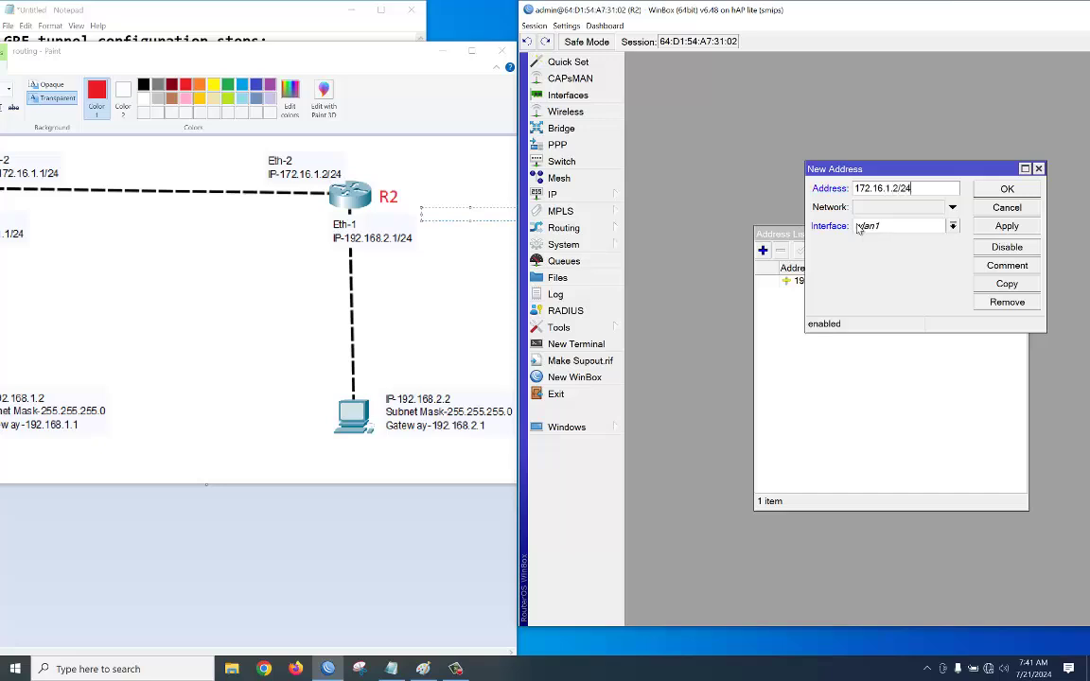
{"action": "left_click", "coordinate": [894, 226]}
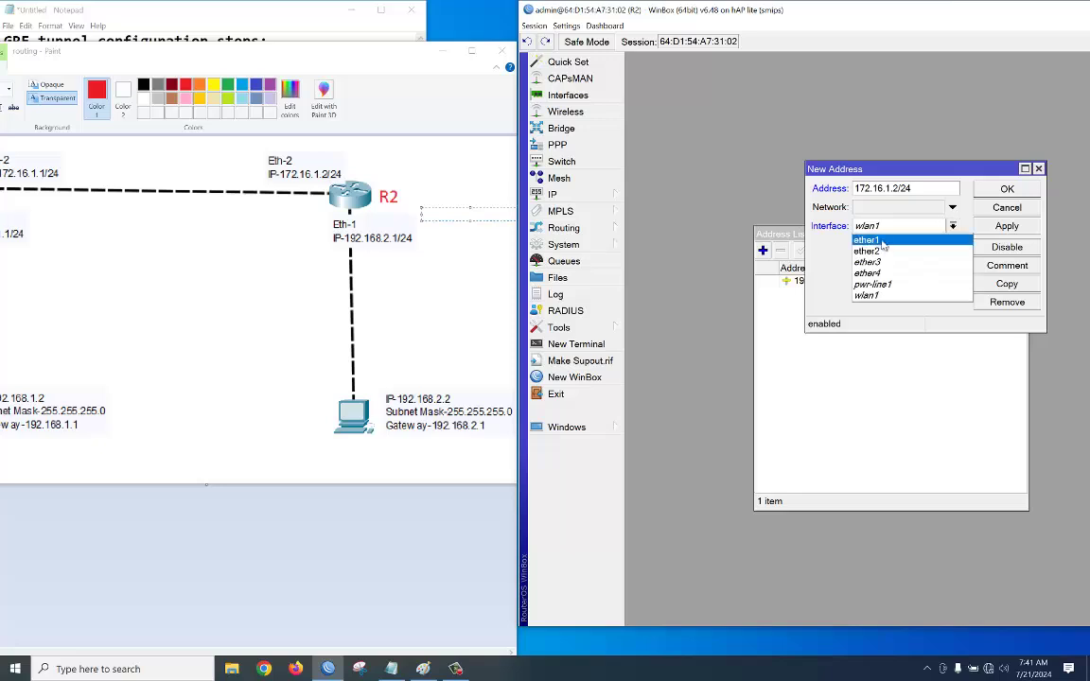
{"action": "left_click", "coordinate": [885, 250]}
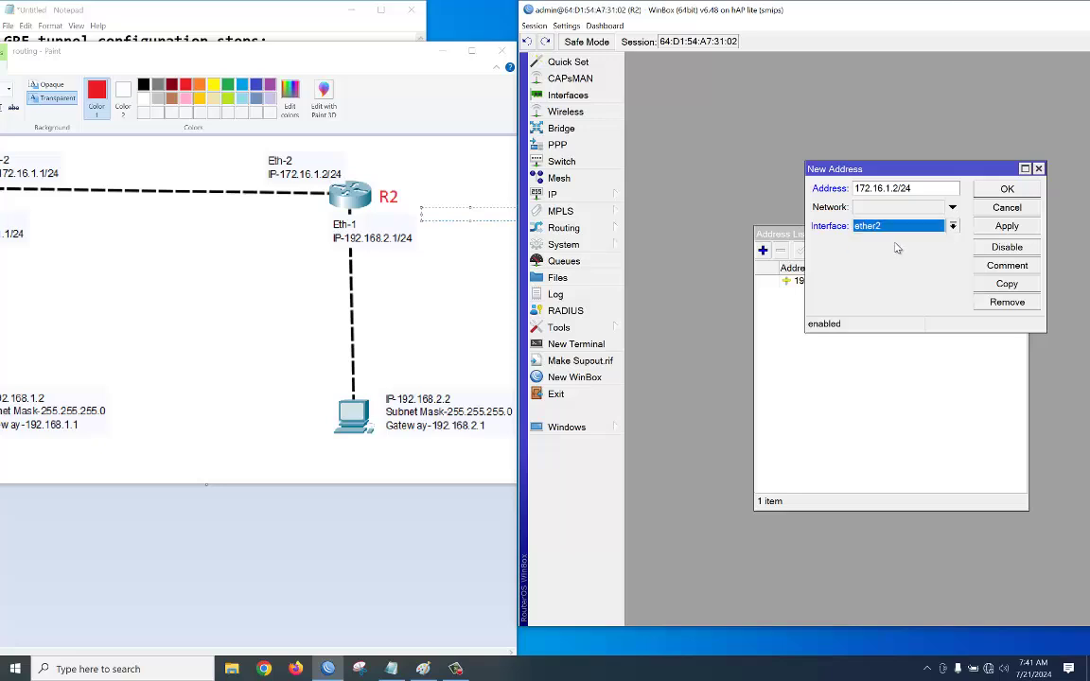
{"action": "left_click", "coordinate": [1008, 225]}
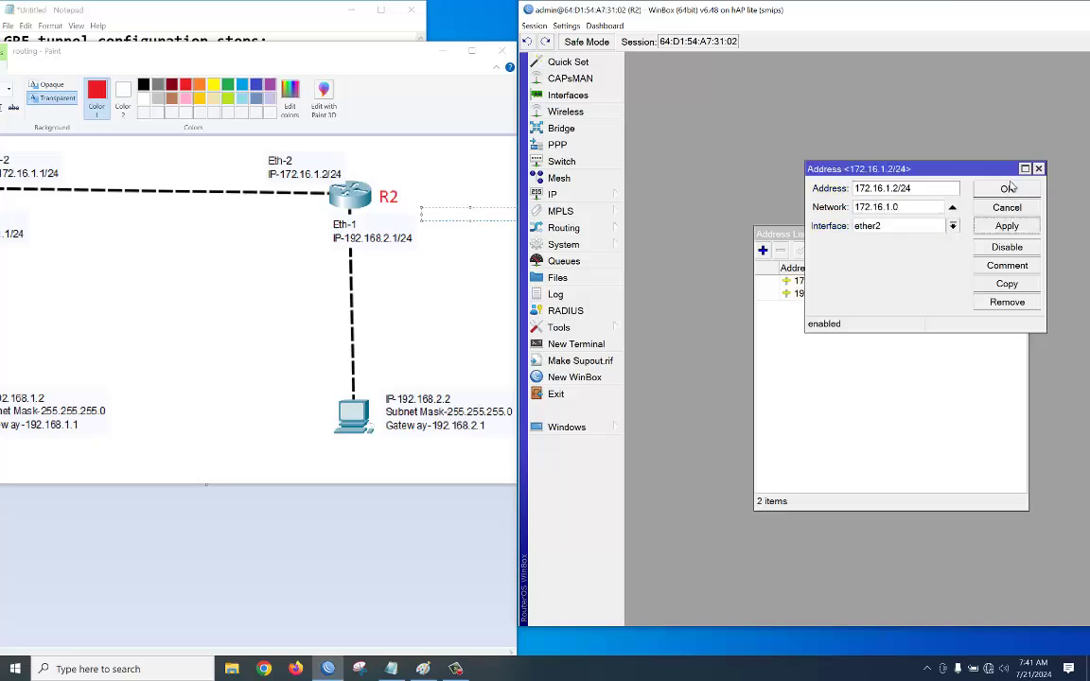
{"action": "left_click", "coordinate": [1006, 189]}
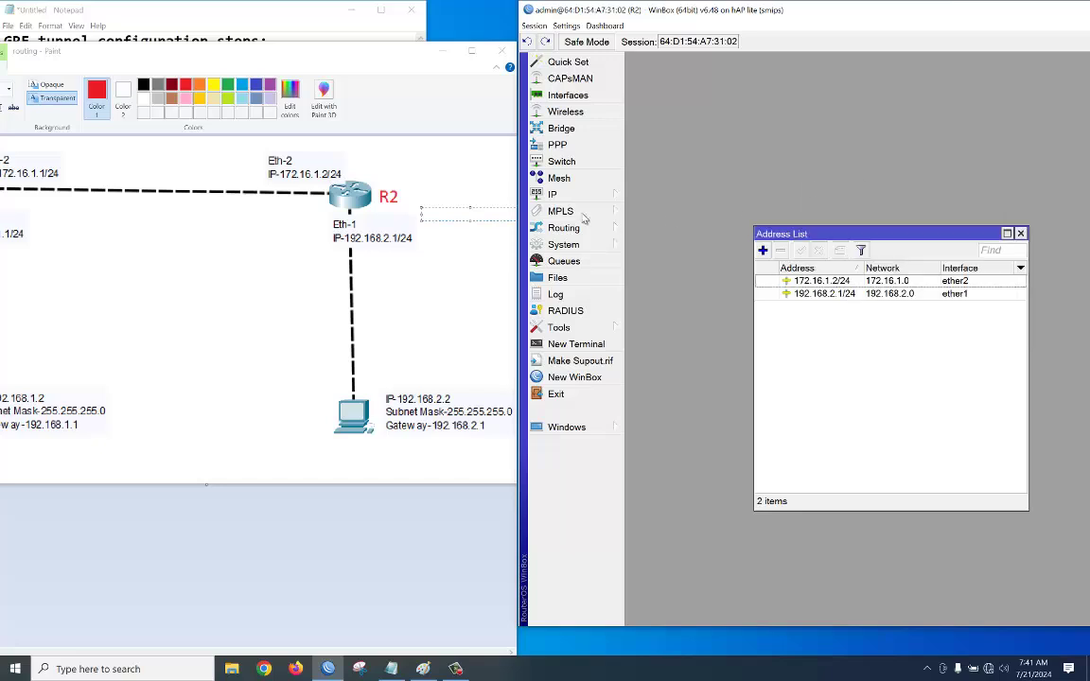
Step: Start a new static route entry on R2, keeping the diagram in view
{"action": "left_click", "coordinate": [551, 194]}
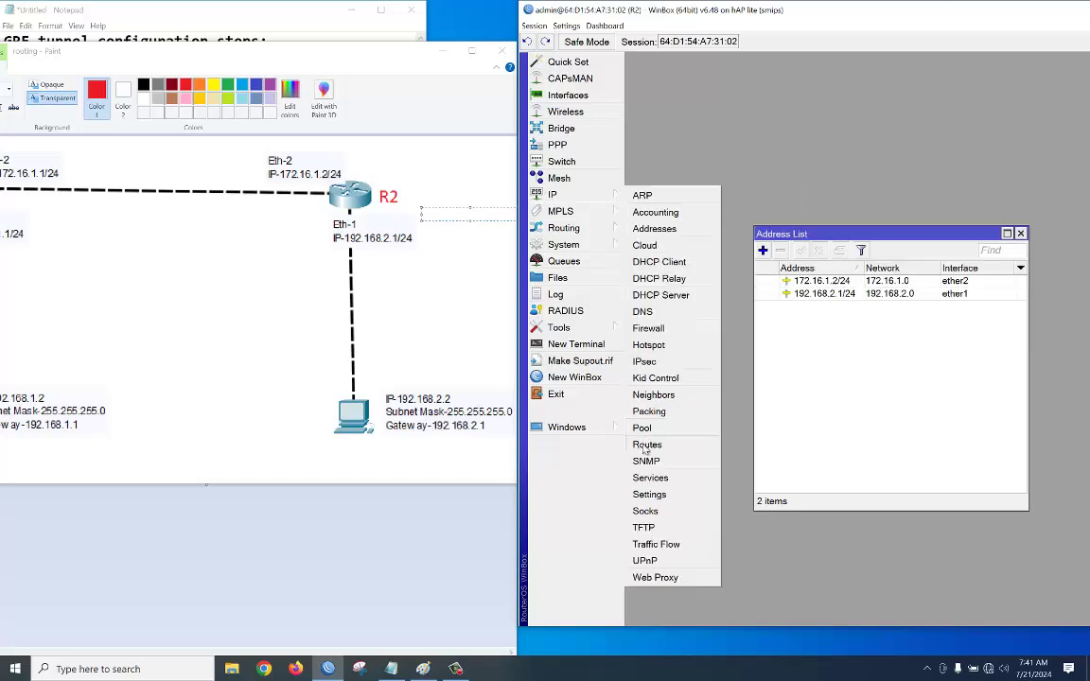
{"action": "left_click", "coordinate": [646, 445]}
{"action": "left_click", "coordinate": [631, 180]}
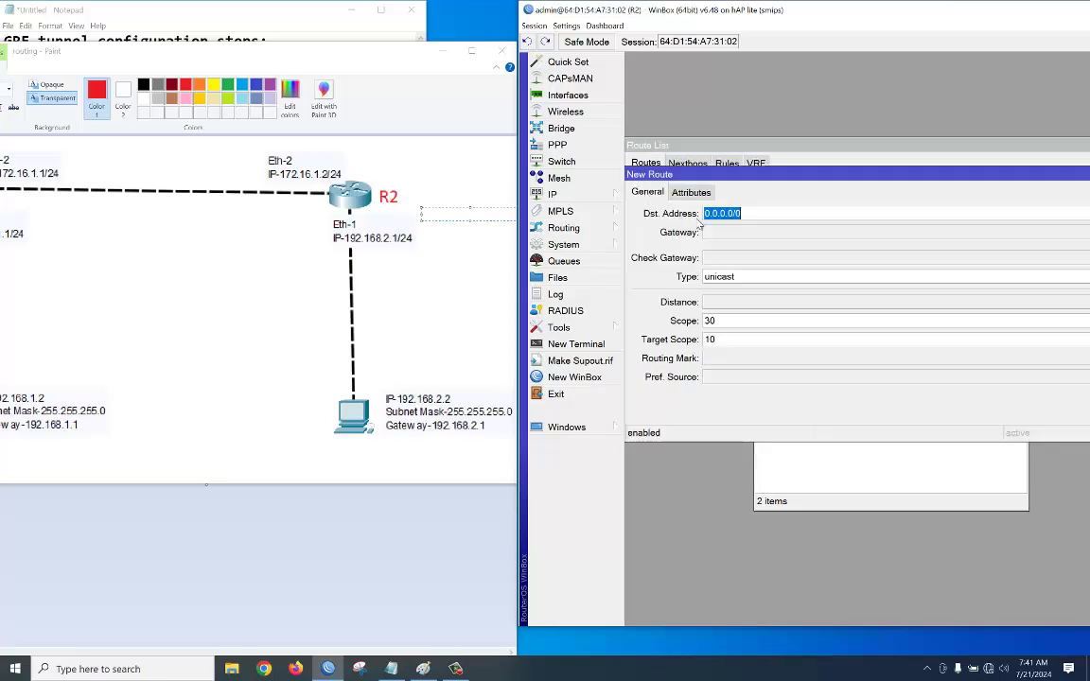
{"action": "left_click", "coordinate": [255, 66]}
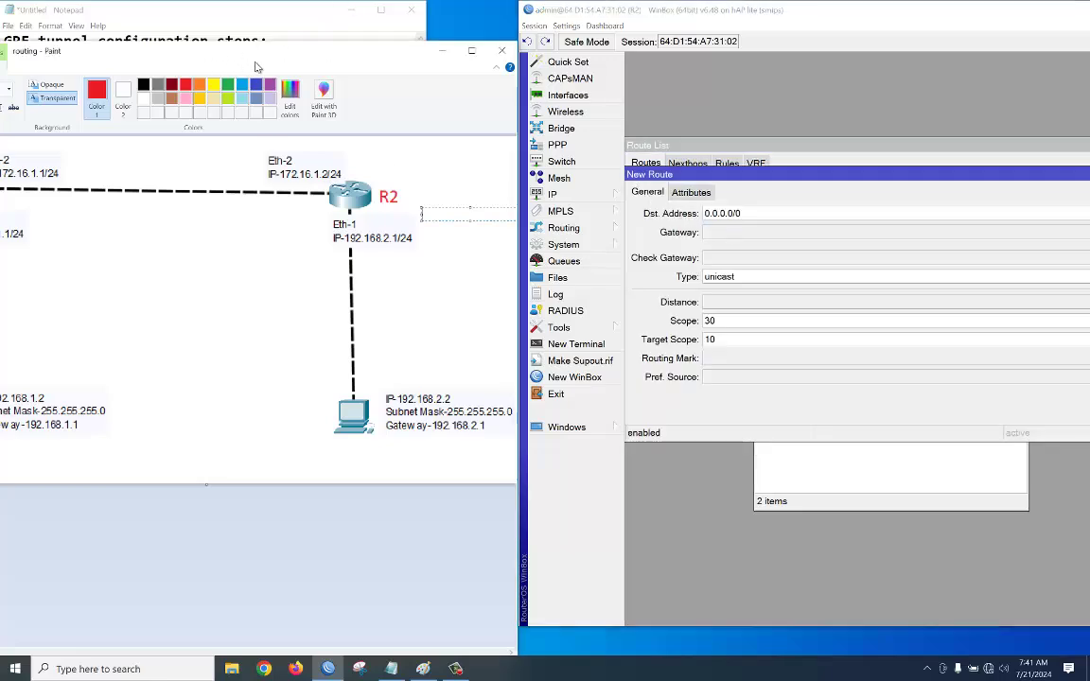
{"action": "left_click_drag", "start_coordinate": [207, 49], "coordinate": [269, 52]}
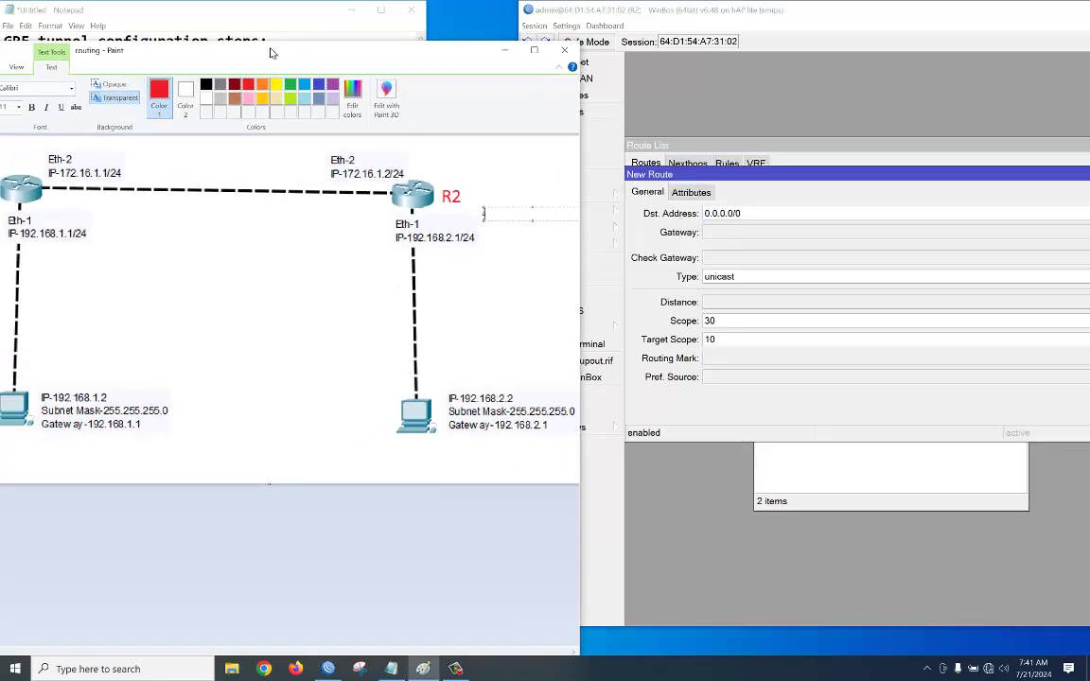
Step: Set destination 192.168.1.0/24 with gateway 172.16.1.1 and save the route
{"action": "left_click", "coordinate": [761, 216]}
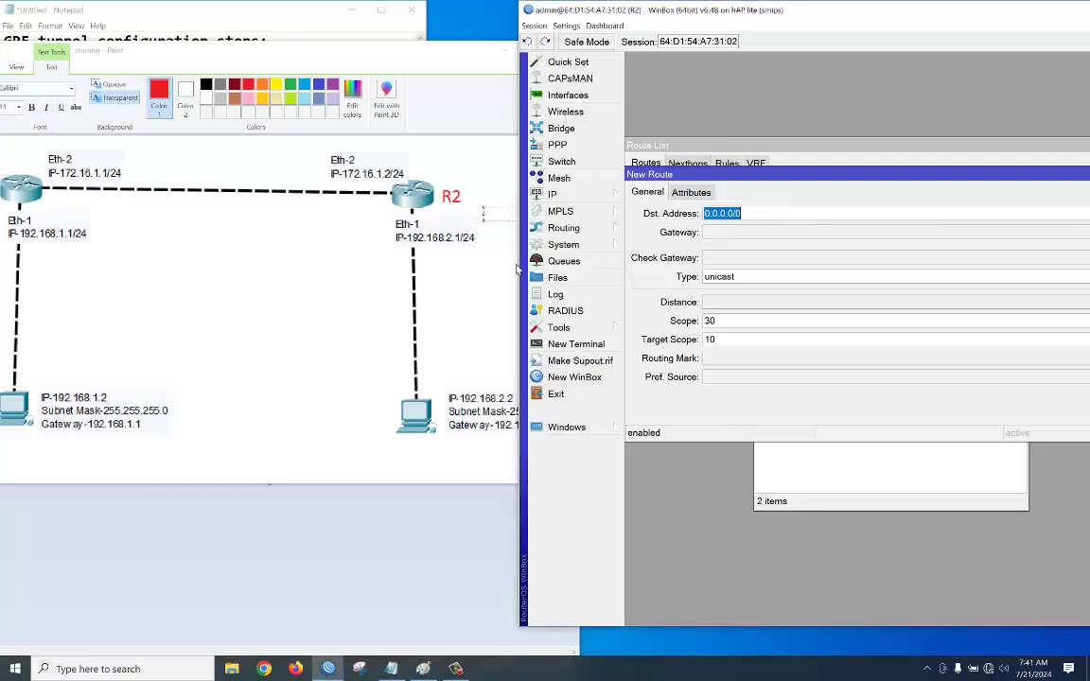
{"action": "type", "text": "19"}
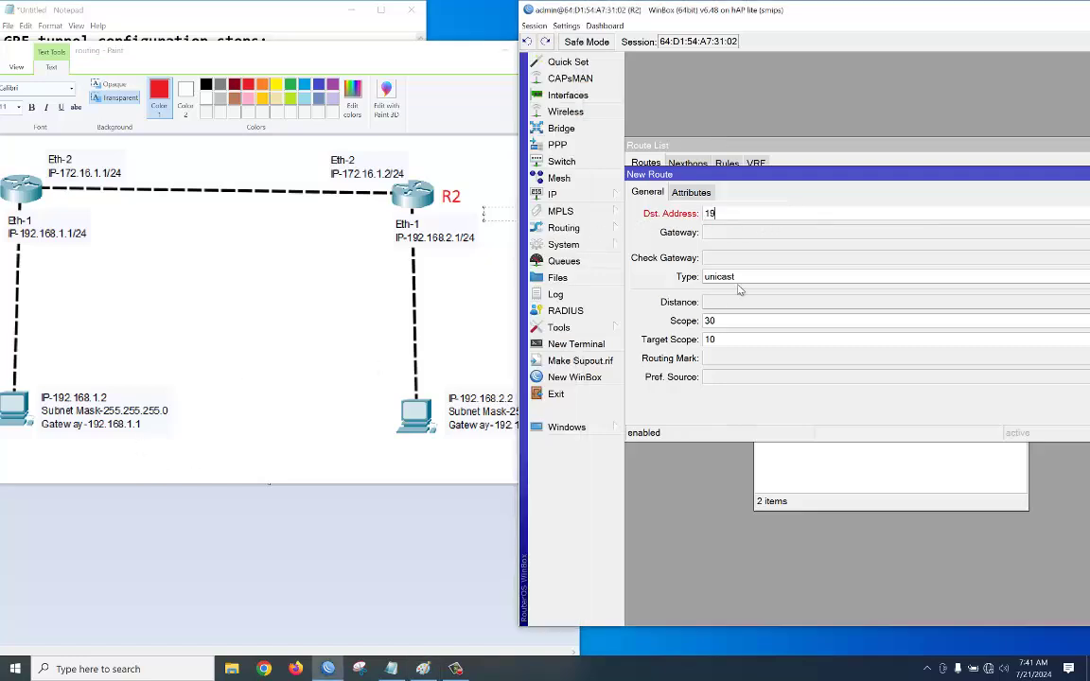
{"action": "type", "text": "2.168.1.0/24"}
{"action": "left_click", "coordinate": [739, 231]}
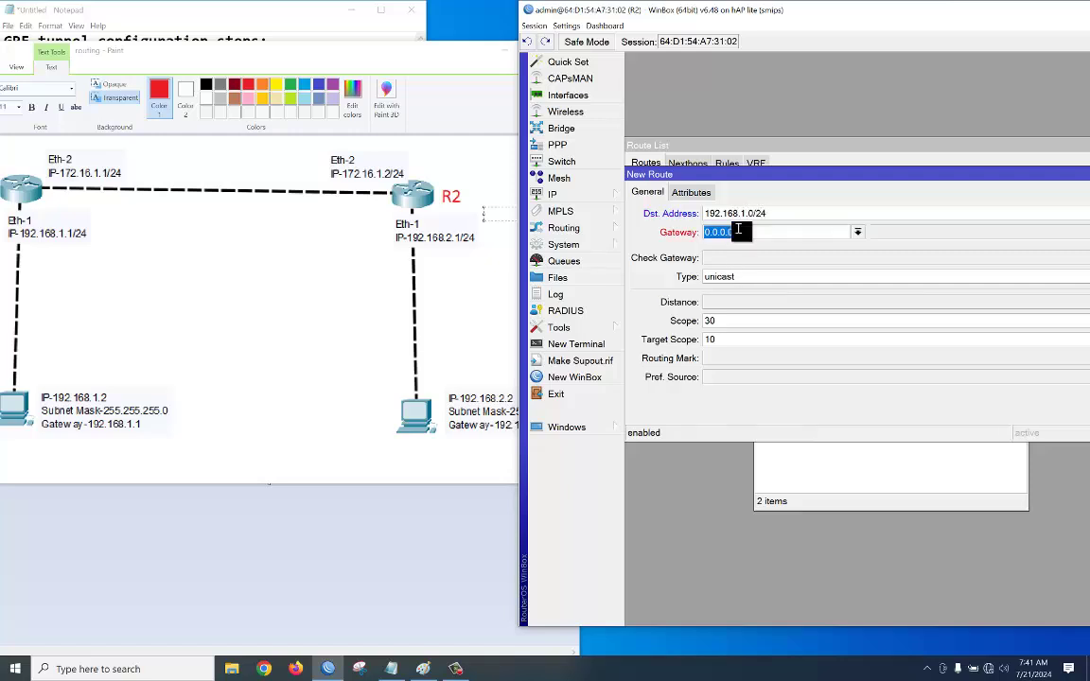
{"action": "type", "text": "172.16.1.1"}
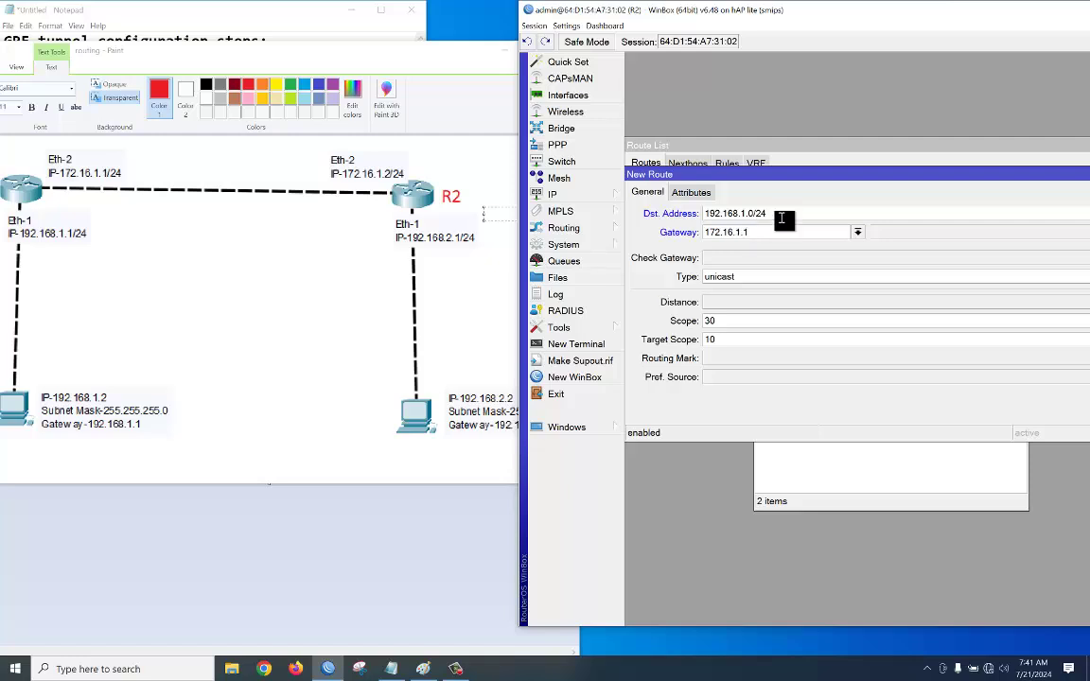
{"action": "double_click", "coordinate": [887, 173]}
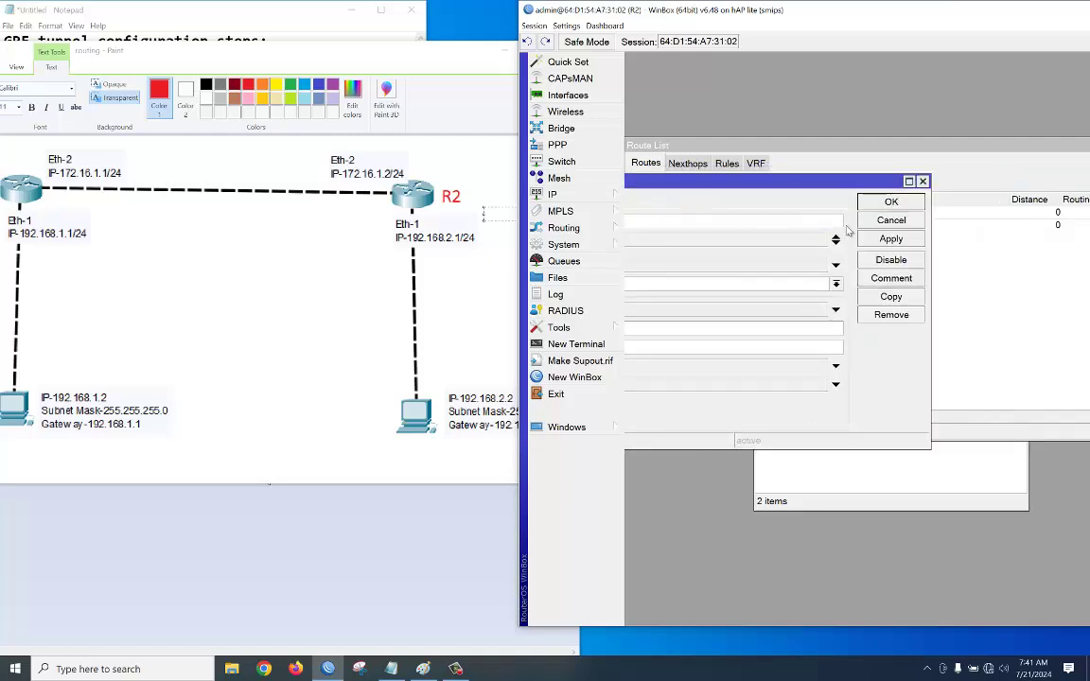
{"action": "left_click", "coordinate": [893, 237]}
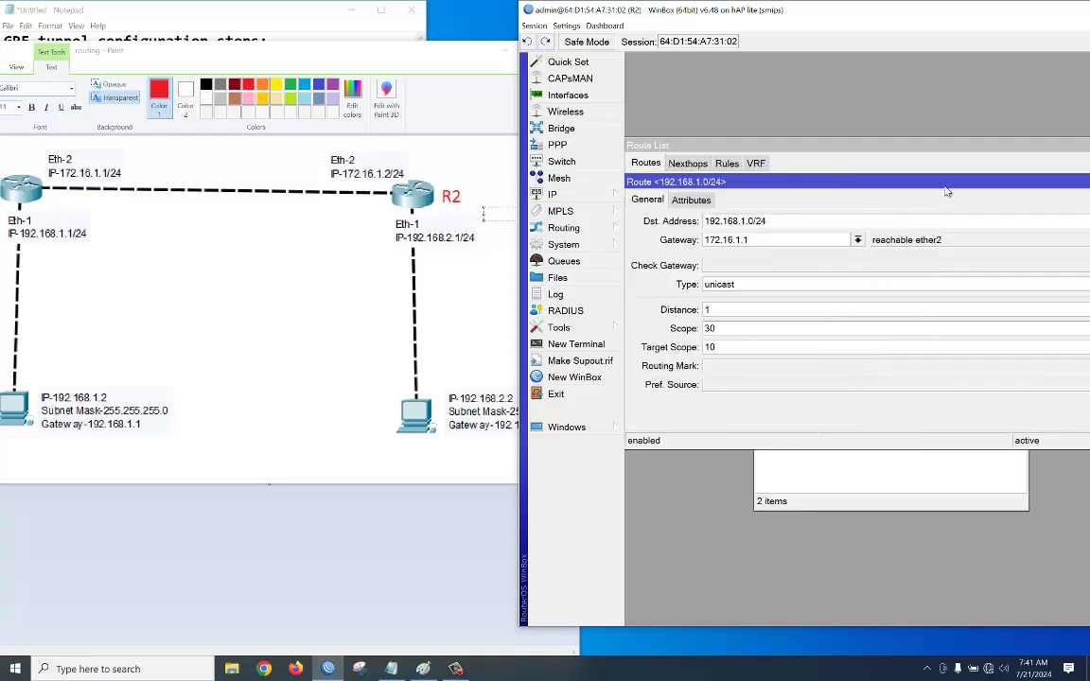
{"action": "double_click", "coordinate": [815, 180]}
{"action": "left_click", "coordinate": [1022, 216]}
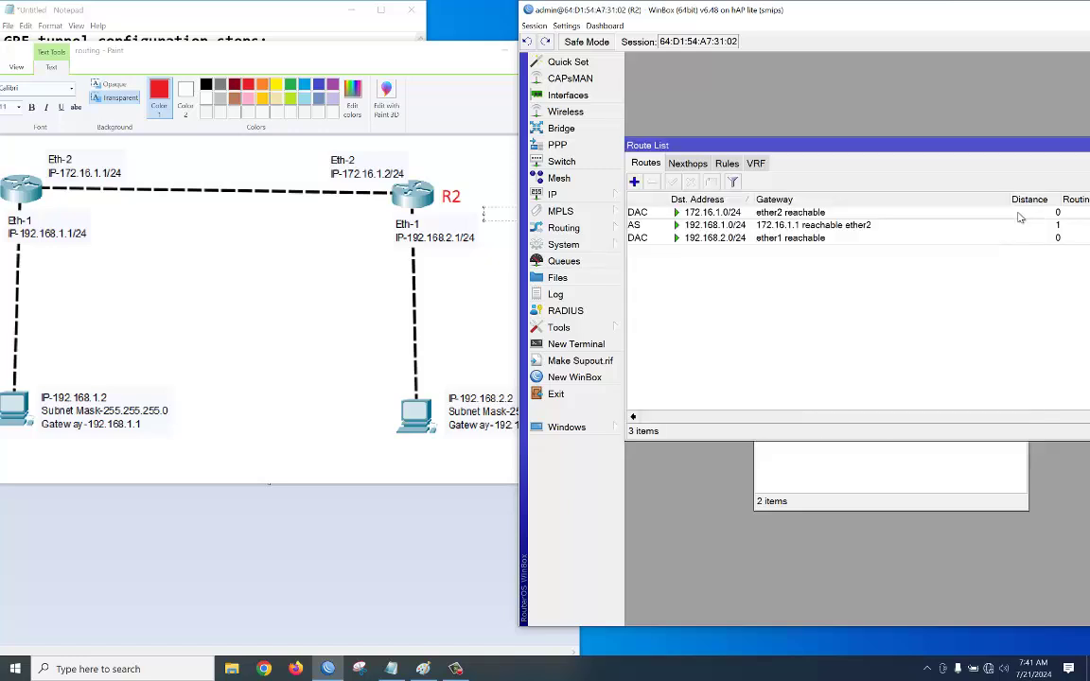
{"action": "left_click", "coordinate": [391, 669]}
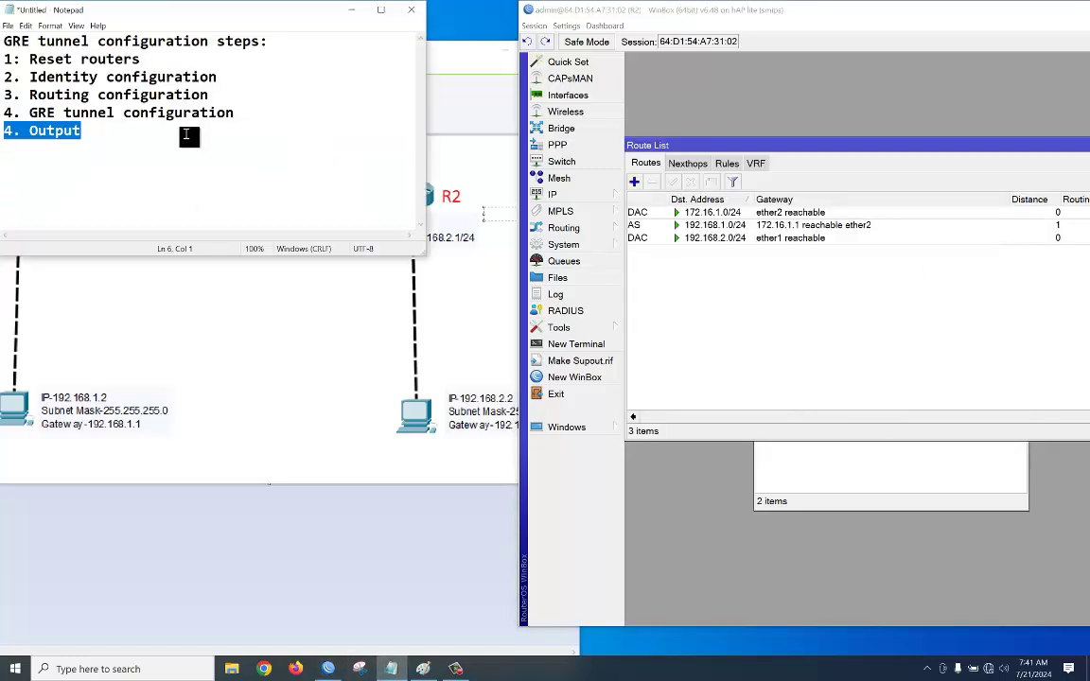
Step: Highlight the completed steps and step 4, GRE tunnel configuration, in the notes
{"action": "left_click_drag", "start_coordinate": [3, 59], "coordinate": [223, 91]}
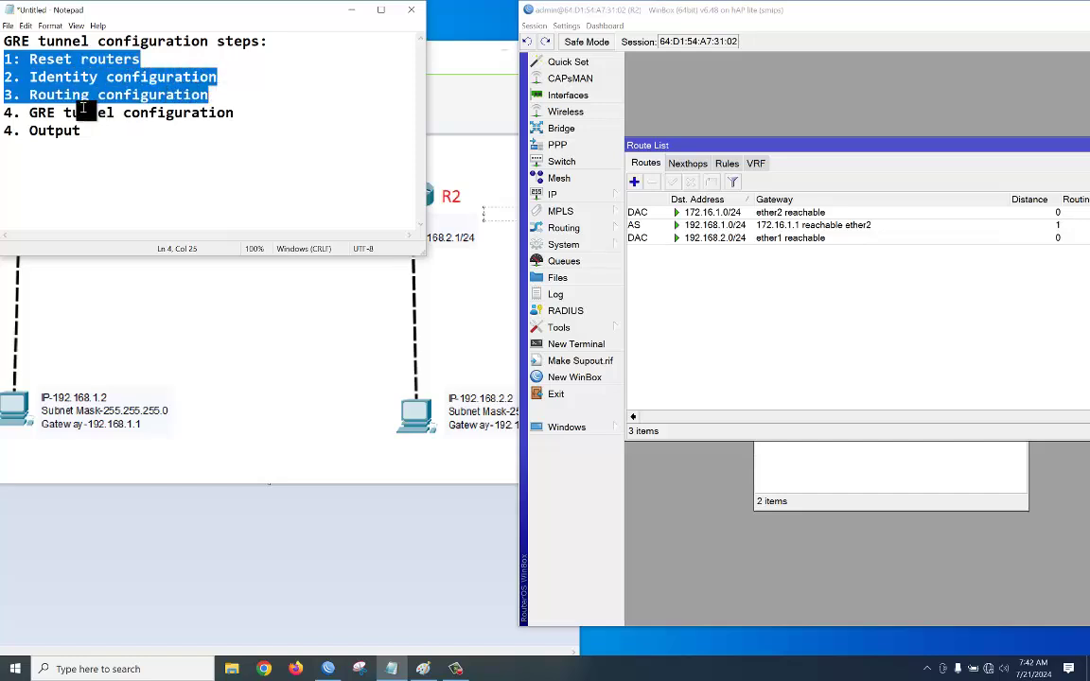
{"action": "left_click_drag", "start_coordinate": [24, 113], "coordinate": [236, 114]}
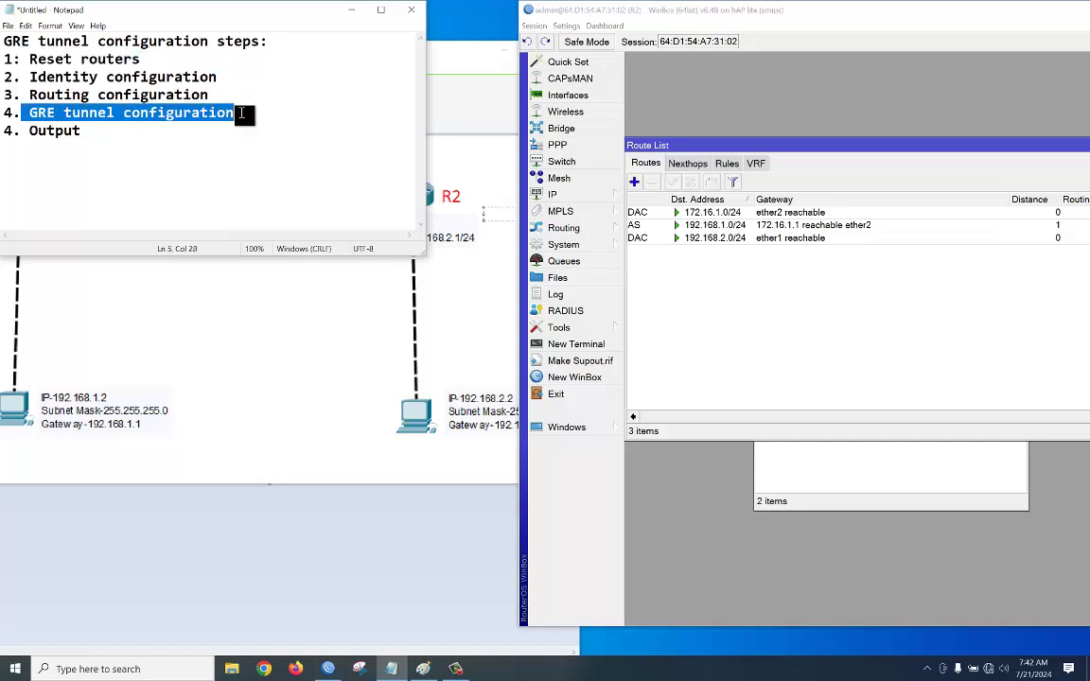
{"action": "left_click", "coordinate": [779, 12]}
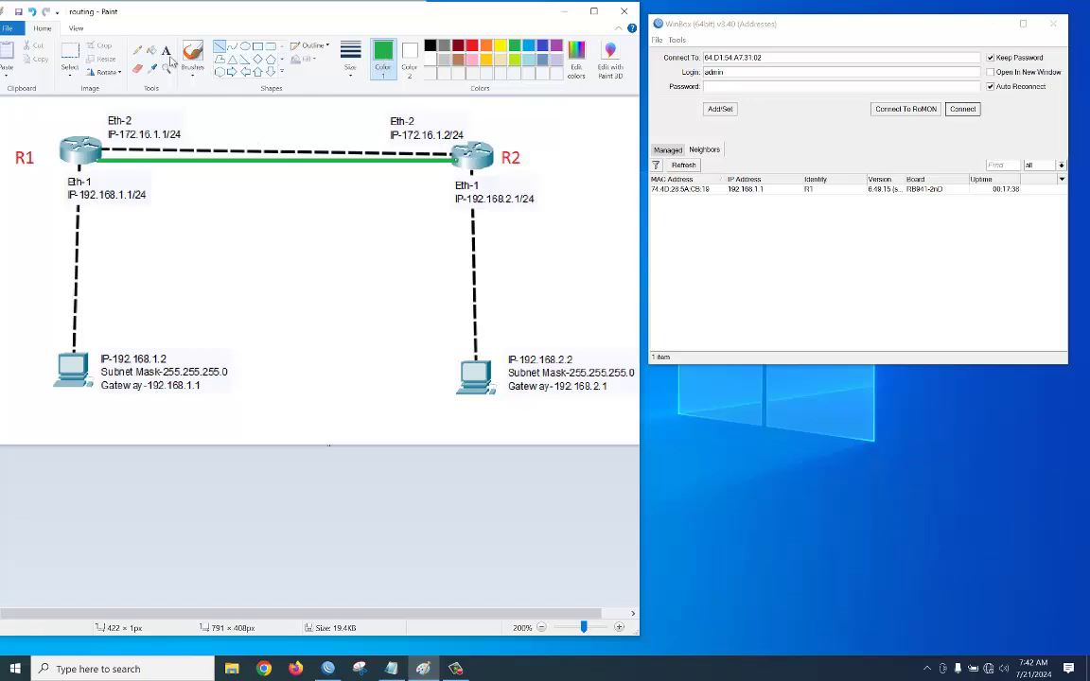
Step: Label the R1 end of the tunnel line 10.10.10.1/24
{"action": "left_click", "coordinate": [165, 50]}
{"action": "left_click", "coordinate": [98, 167]}
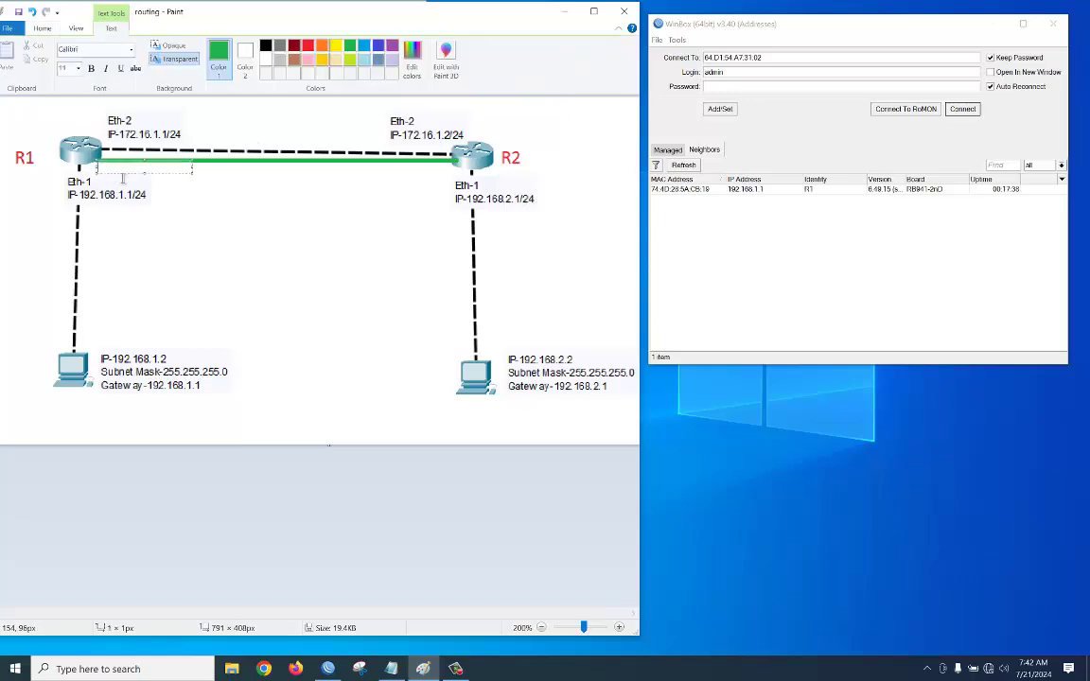
{"action": "type", "text": "10"}
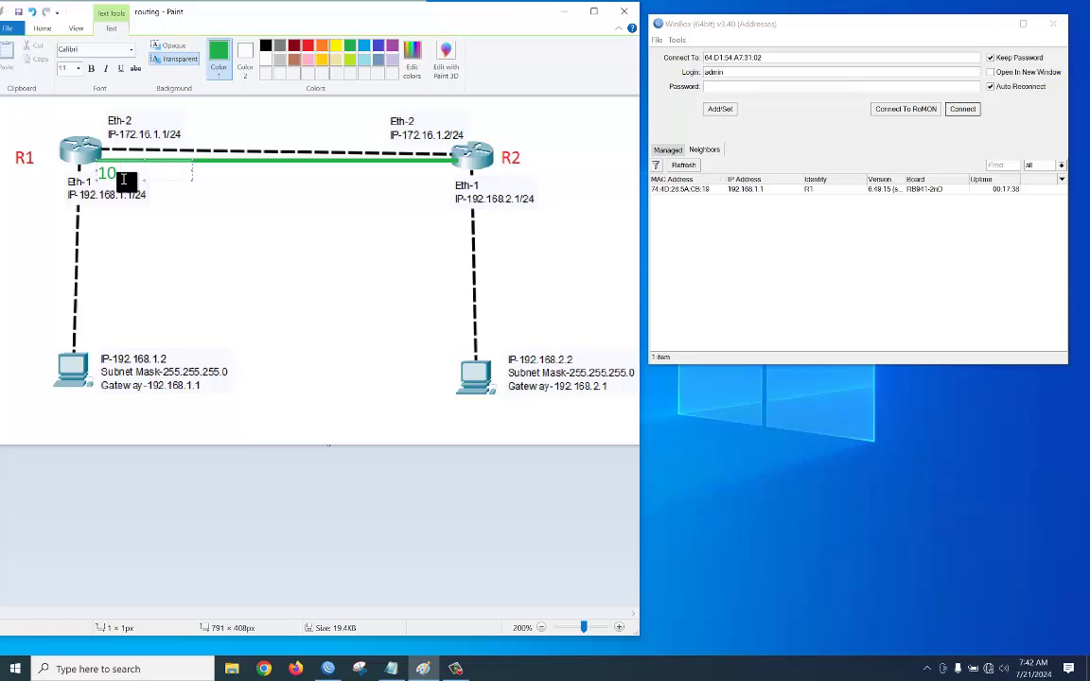
{"action": "type", "text": ".10.10.1/24"}
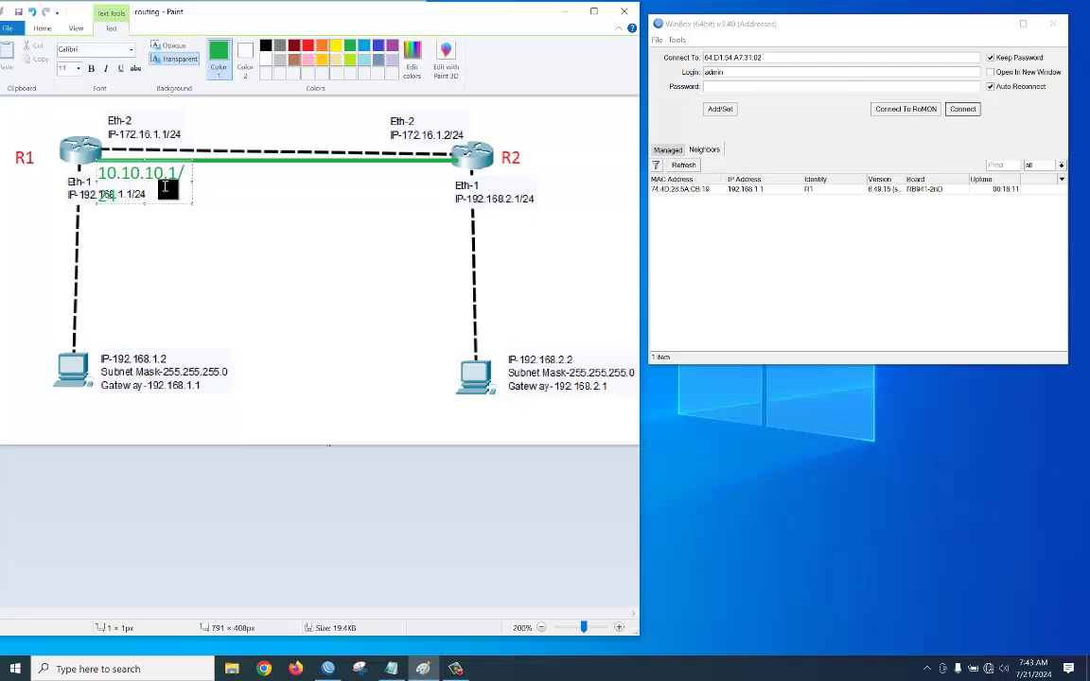
{"action": "left_click_drag", "start_coordinate": [193, 181], "coordinate": [210, 180]}
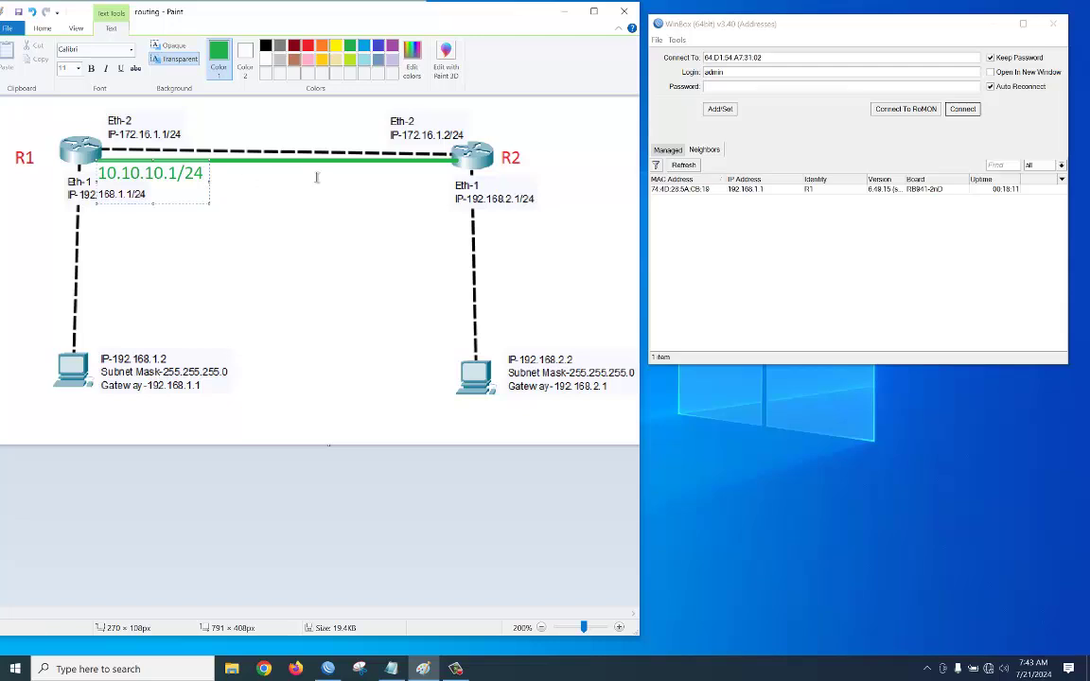
{"action": "left_click", "coordinate": [377, 171]}
Step: Label the R2 end of the tunnel line 10.10.10.2/24
{"action": "left_click", "coordinate": [383, 176]}
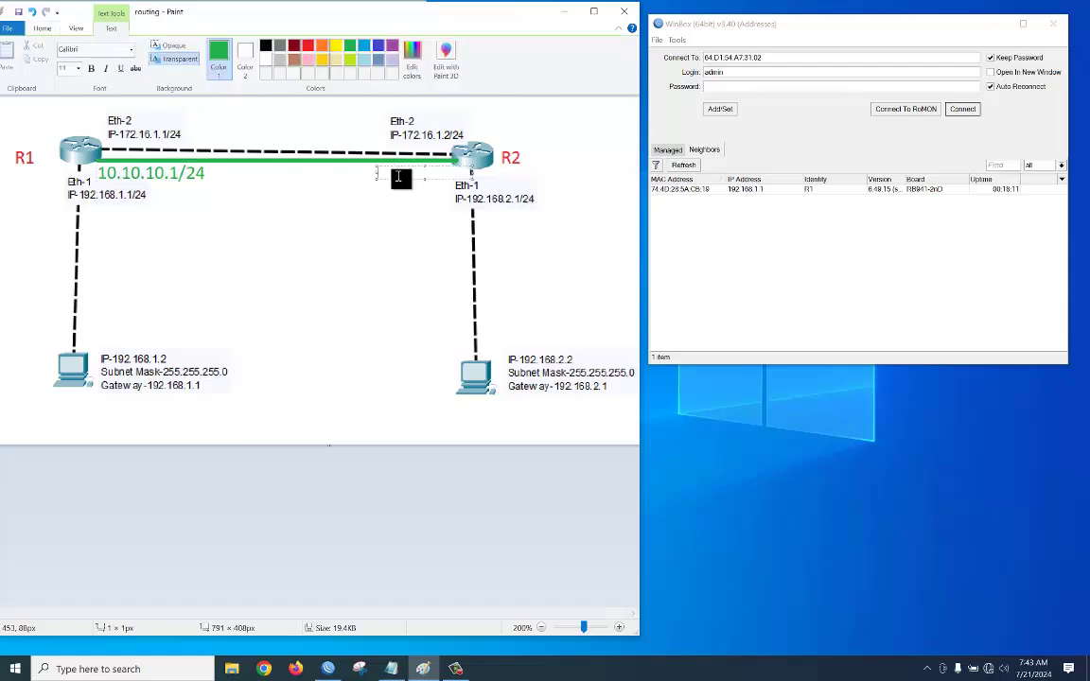
{"action": "type", "text": "10.10.10."}
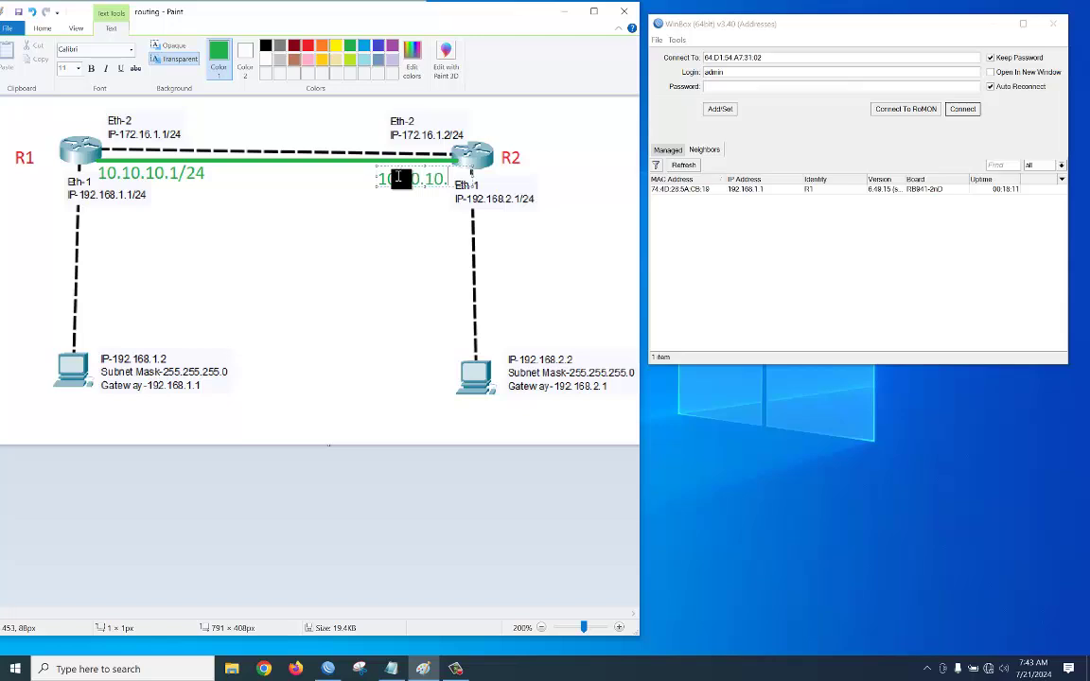
{"action": "type", "text": "2/24"}
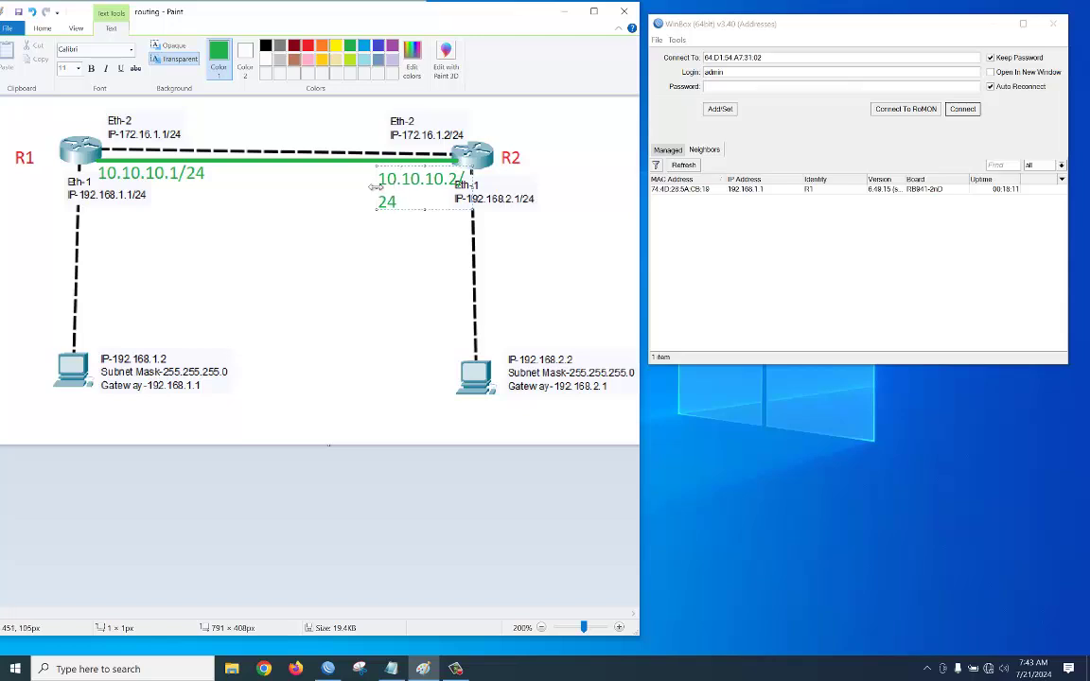
{"action": "left_click_drag", "start_coordinate": [376, 186], "coordinate": [335, 186]}
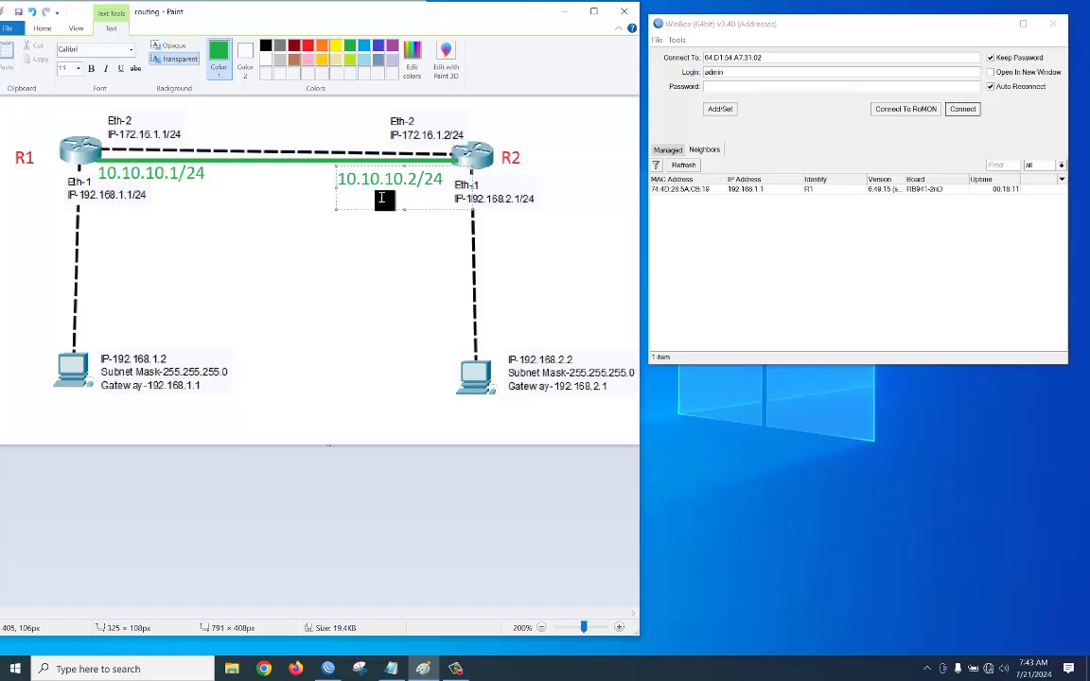
{"action": "left_click_drag", "start_coordinate": [405, 209], "coordinate": [407, 197]}
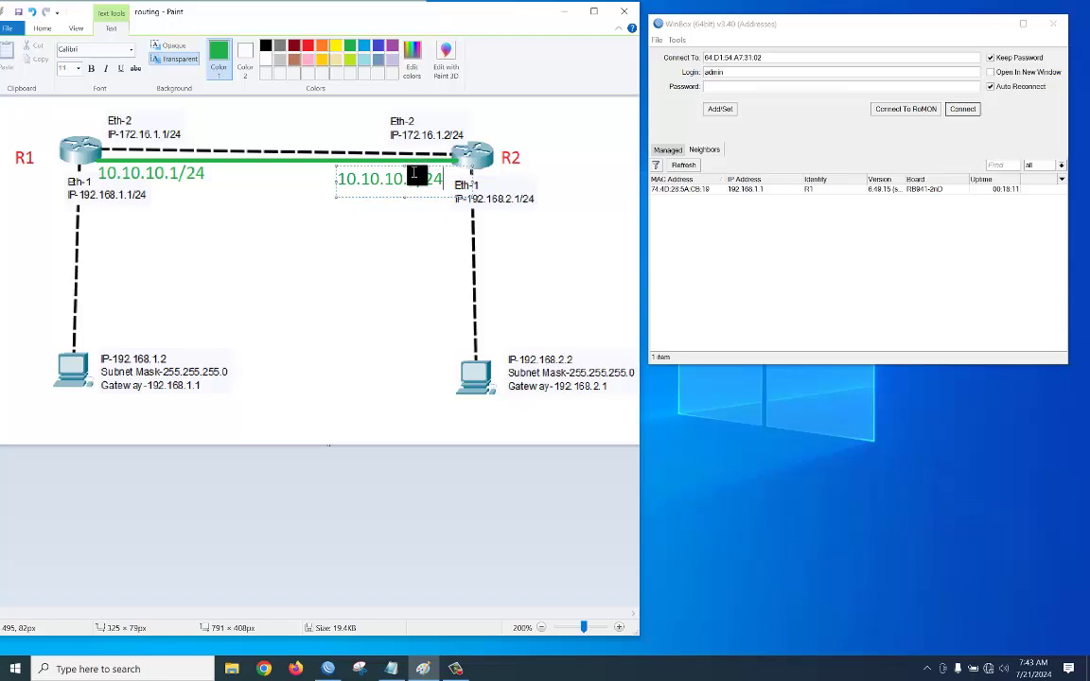
{"action": "left_click", "coordinate": [586, 213]}
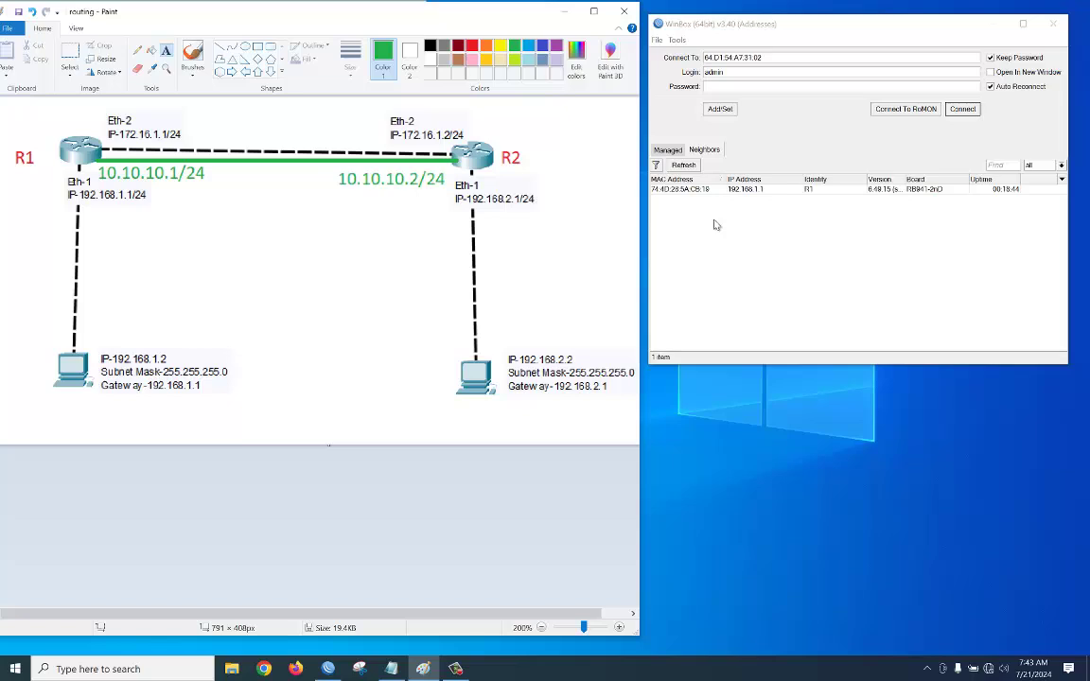
Step: Reconnect to router R1 and dismiss the password-change prompt
{"action": "left_click", "coordinate": [747, 189]}
{"action": "left_click", "coordinate": [962, 109]}
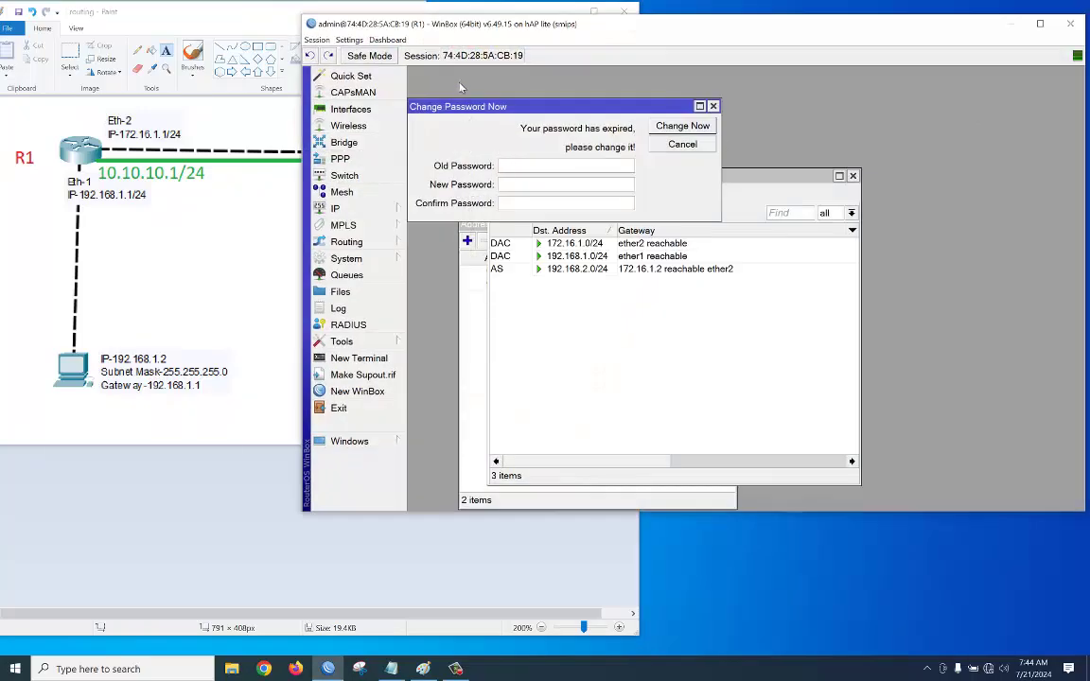
{"action": "mouse_move", "coordinate": [430, 29]}
{"action": "left_mouse_down"}
{"action": "mouse_move", "coordinate": [779, 36]}
{"action": "mouse_move", "coordinate": [733, 36]}
{"action": "left_mouse_up"}
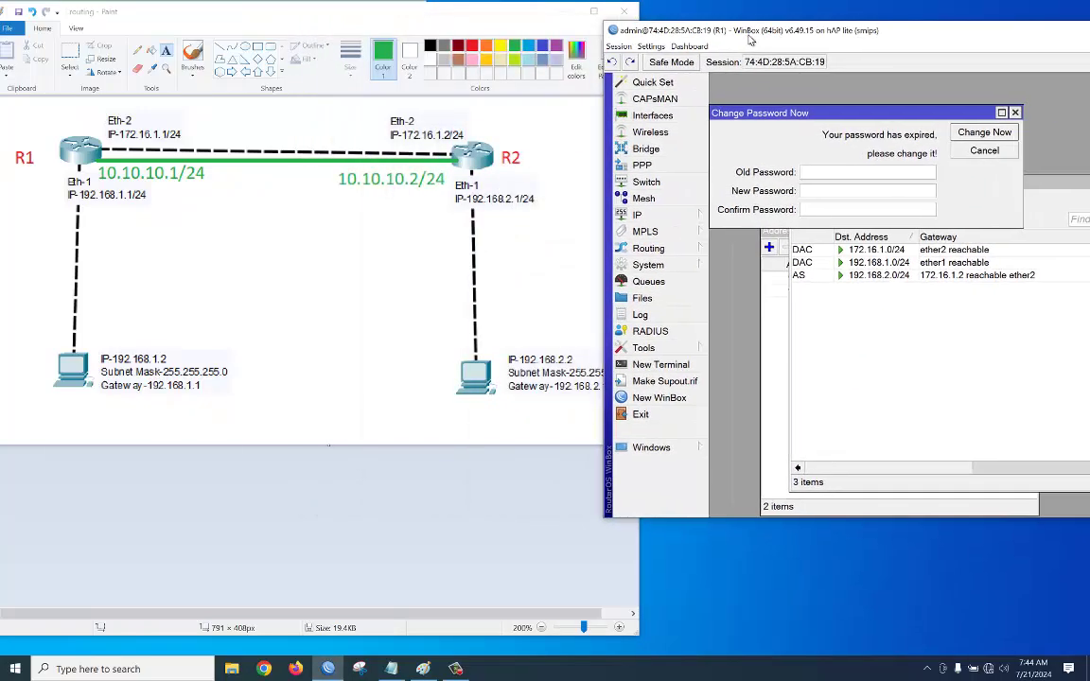
{"action": "key", "text": "Escape"}
{"action": "key", "text": "Escape"}
{"action": "key", "text": "Escape"}
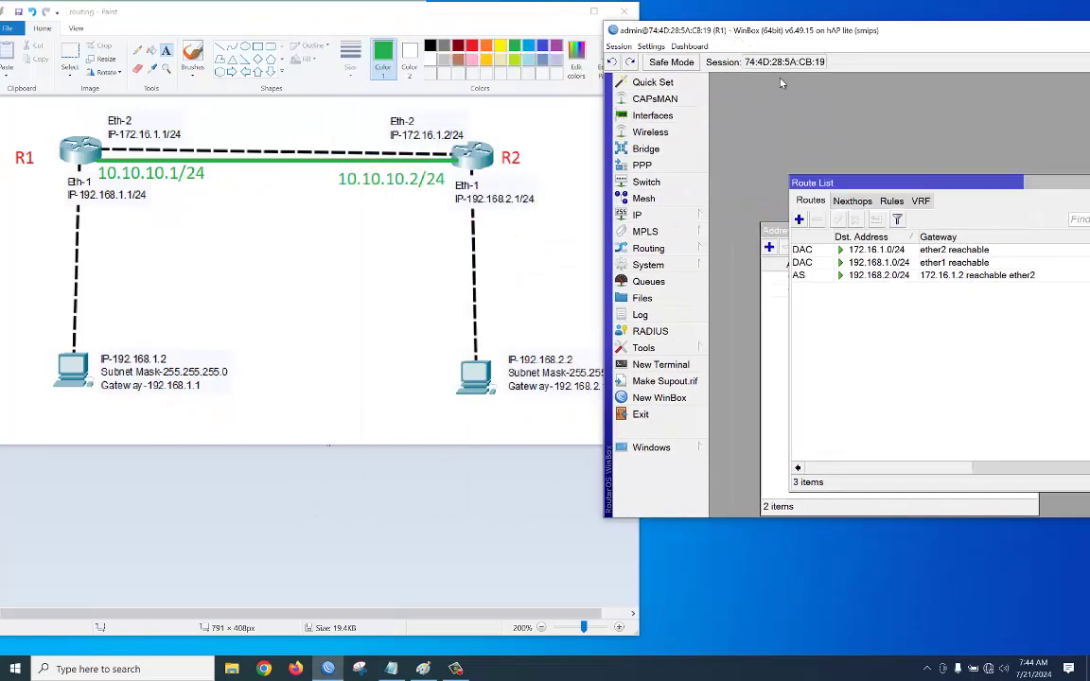
Step: Create GRE tunnel gre-tunnel1 from local 172.16.1.1 to remote 172.16.1.2
{"action": "left_click", "coordinate": [652, 117]}
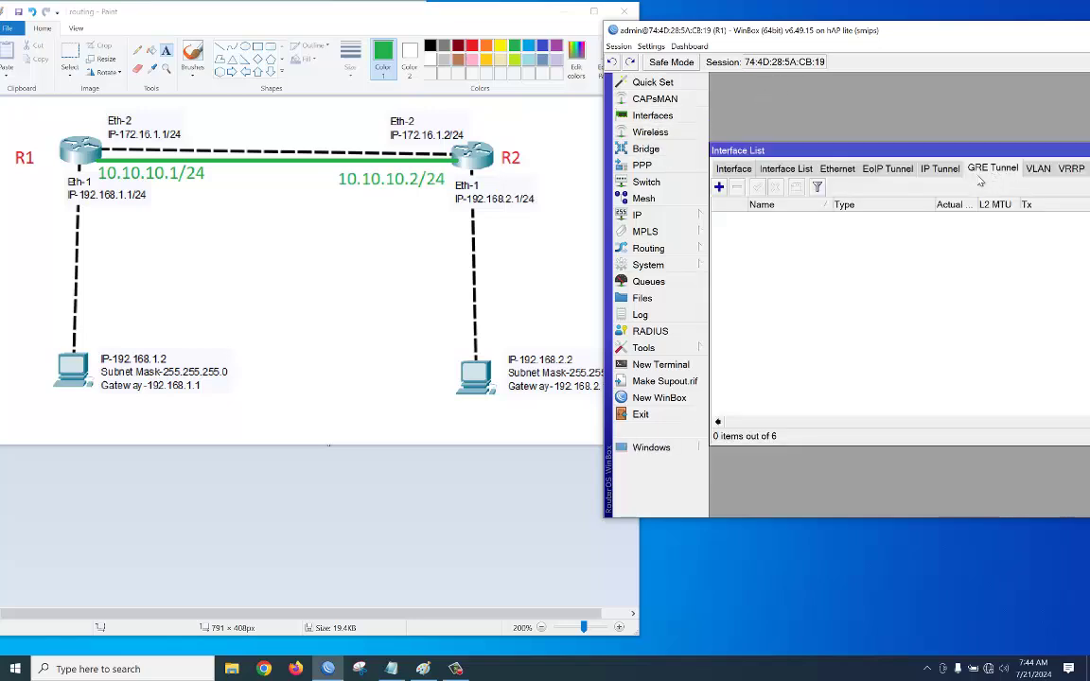
{"action": "left_click", "coordinate": [719, 186]}
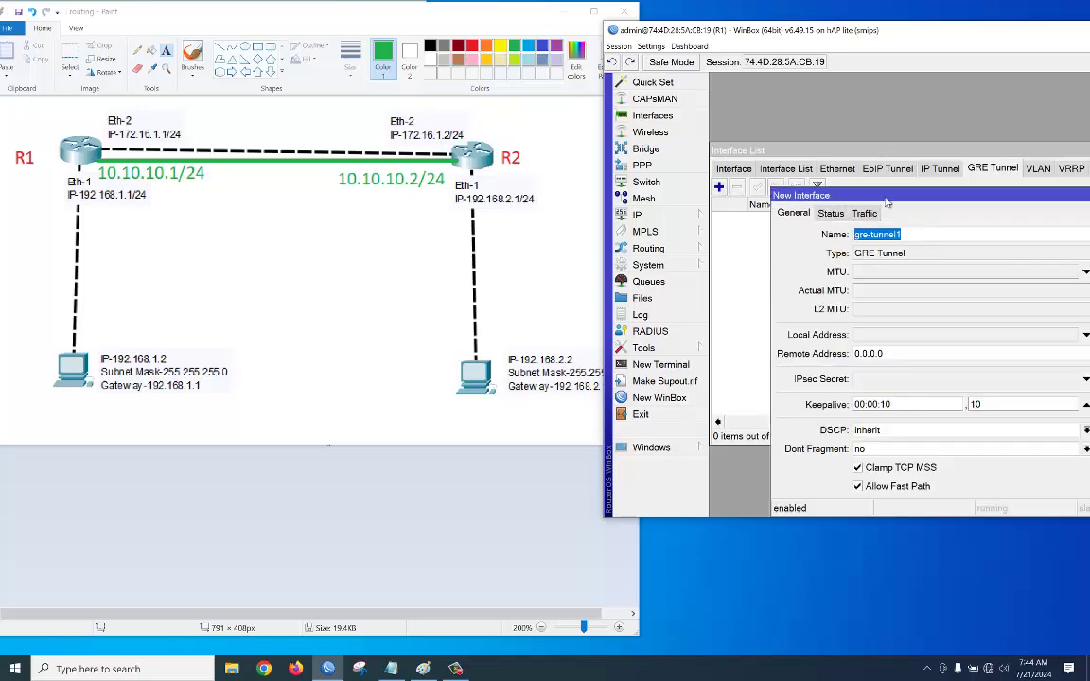
{"action": "left_click_drag", "start_coordinate": [882, 195], "coordinate": [822, 180]}
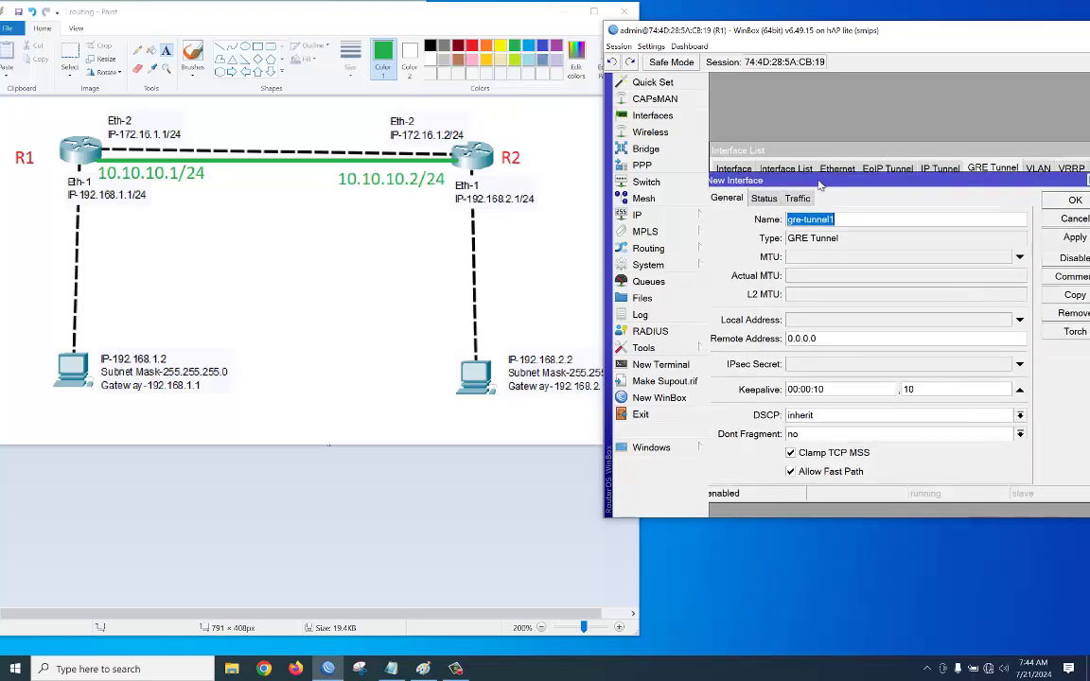
{"action": "left_click", "coordinate": [811, 318]}
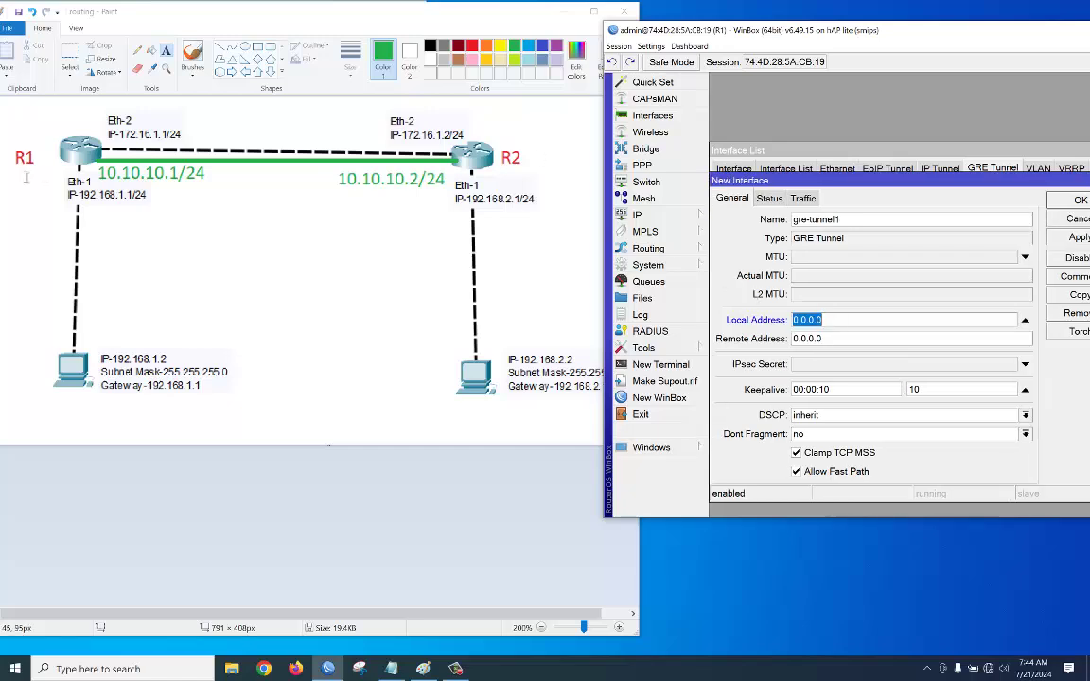
{"action": "type", "text": "1"}
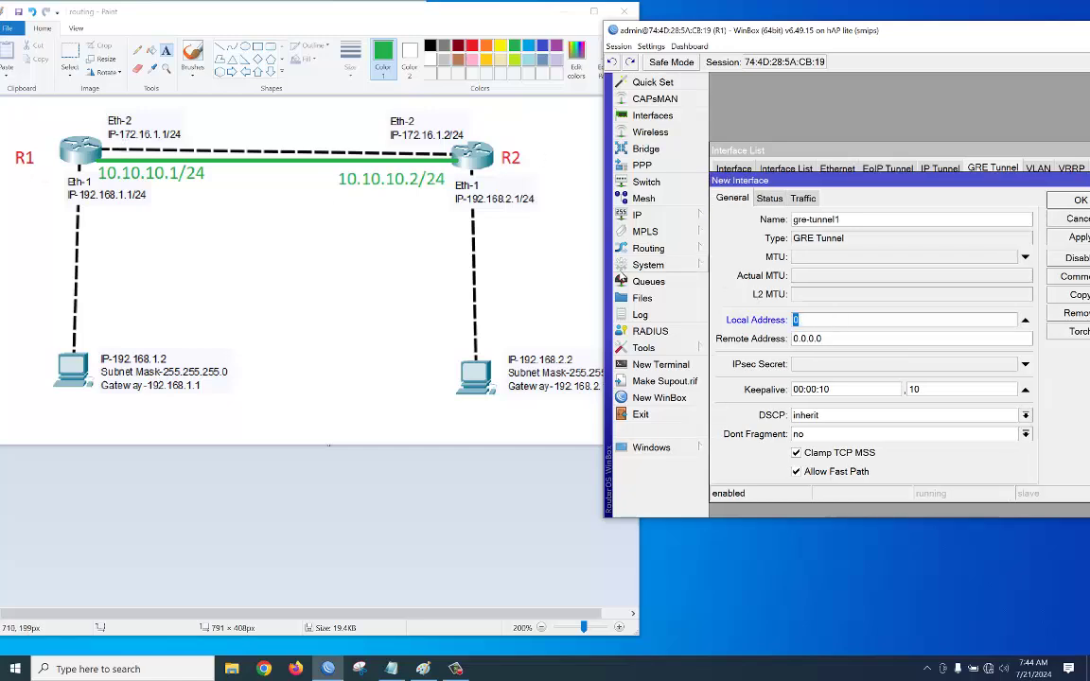
{"action": "type", "text": "72.16.1.1/2"}
{"action": "left_click_drag", "start_coordinate": [820, 347], "coordinate": [782, 349]}
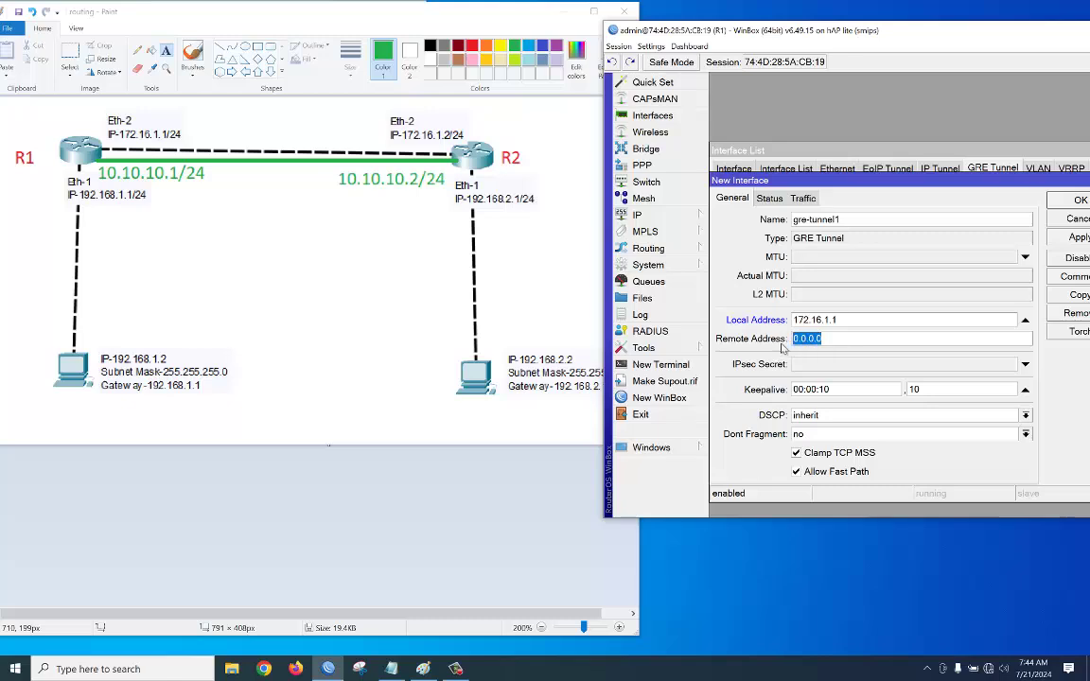
{"action": "type", "text": "172.16.1.2"}
{"action": "left_click", "coordinate": [1071, 243]}
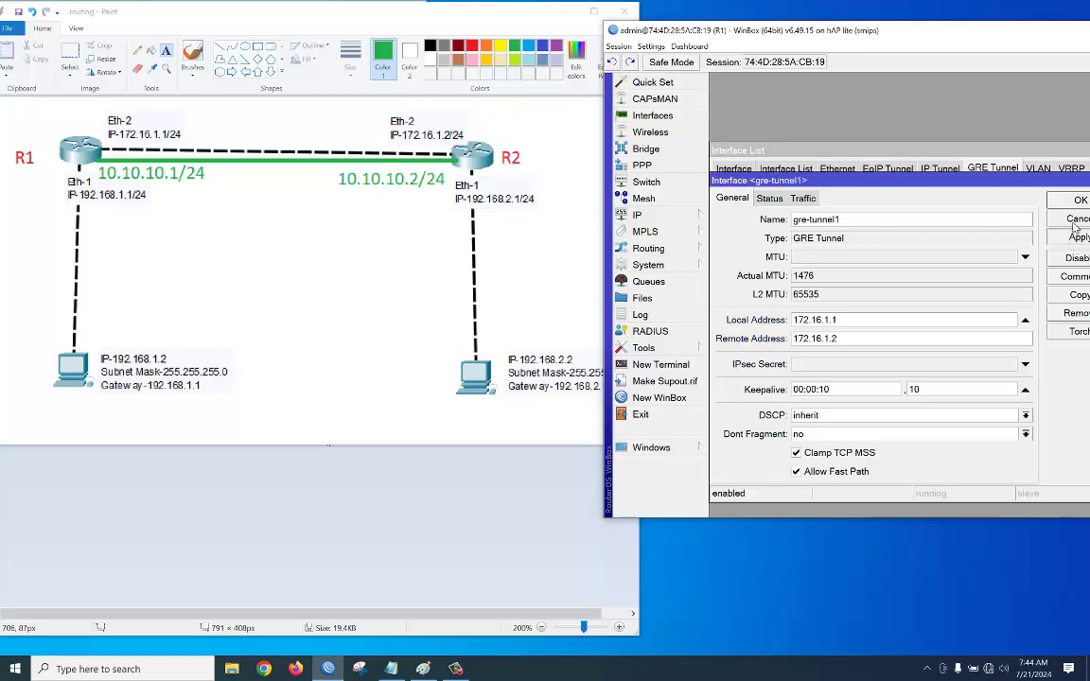
{"action": "left_click", "coordinate": [1078, 200]}
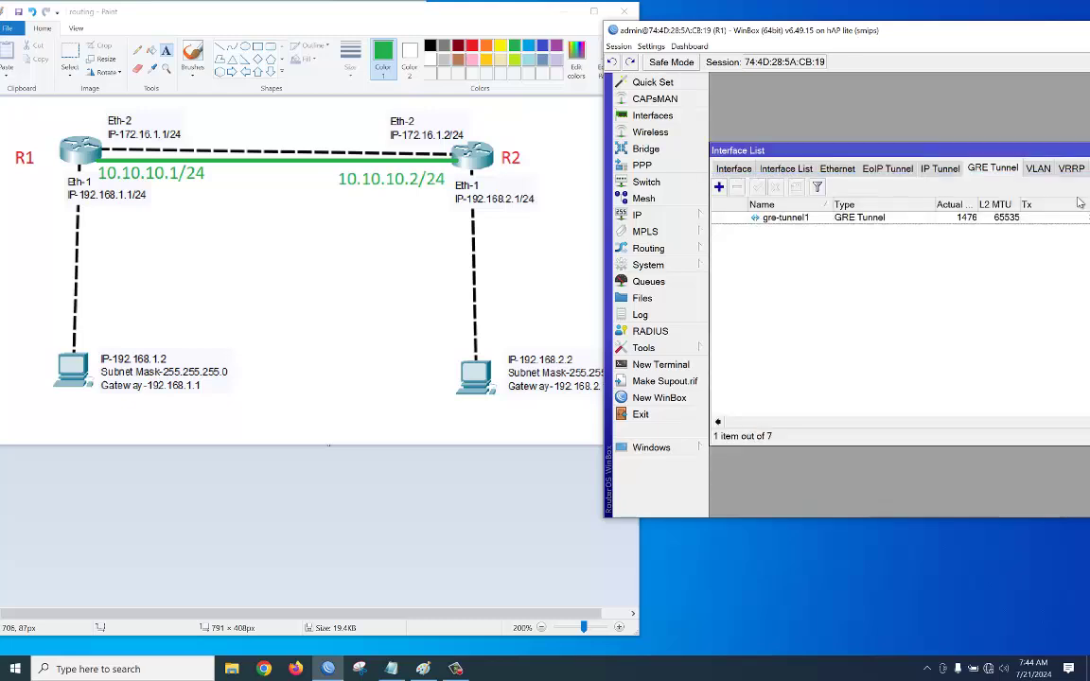
{"action": "left_click", "coordinate": [643, 215]}
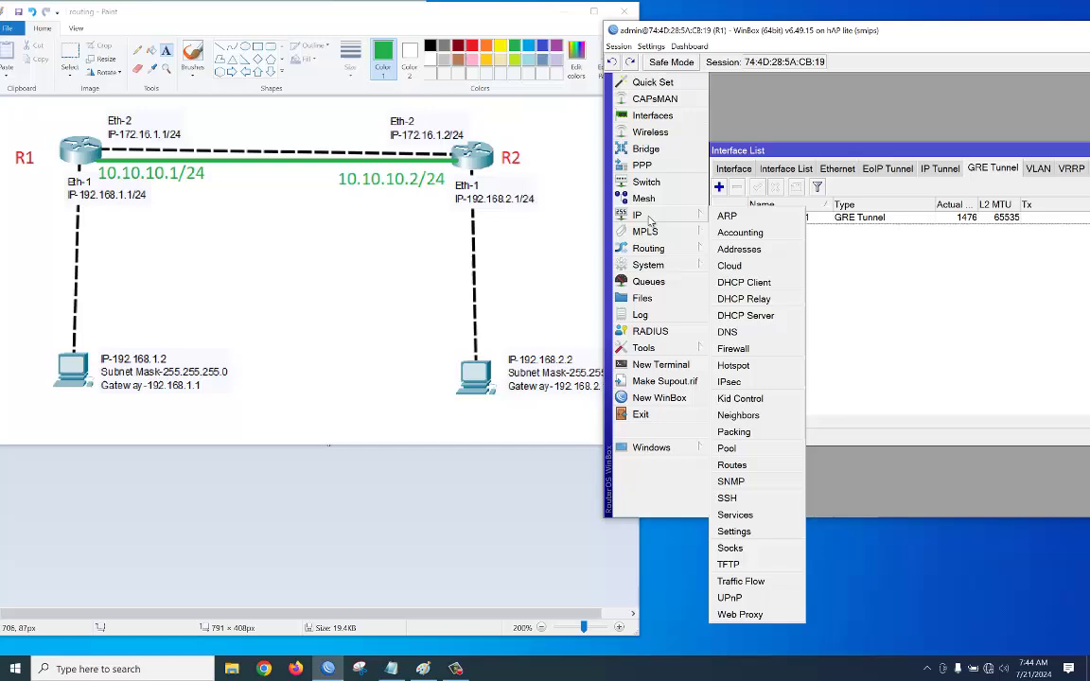
Step: Add the address 10.10.10.1/24 on gre-tunnel1 to R1's address list
{"action": "left_click", "coordinate": [756, 249]}
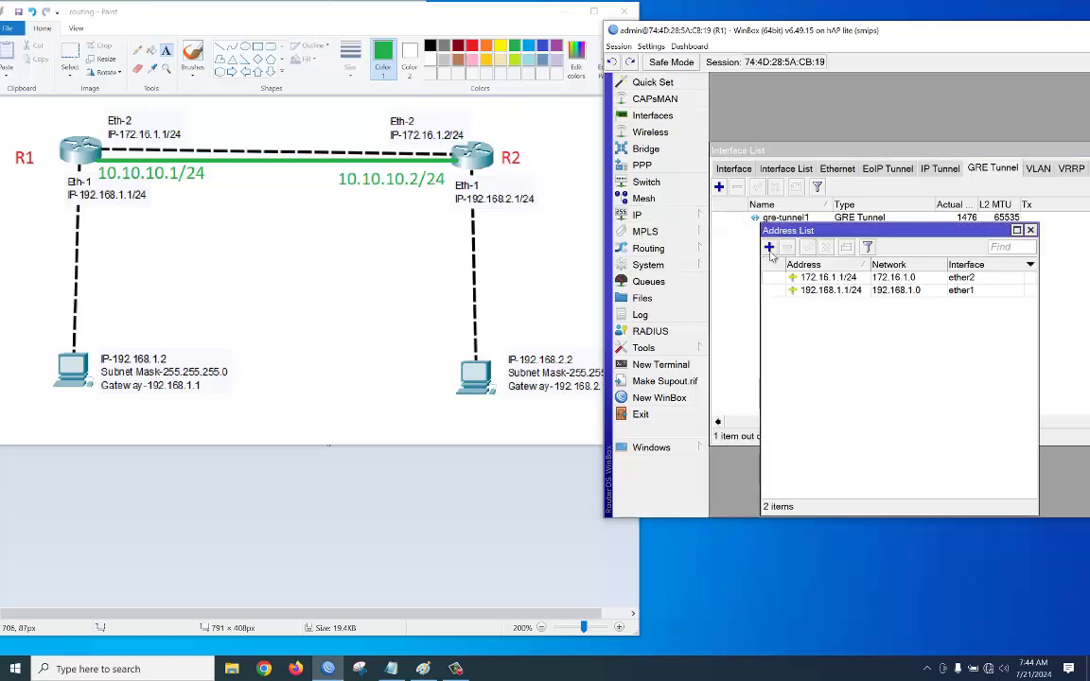
{"action": "left_click", "coordinate": [769, 248]}
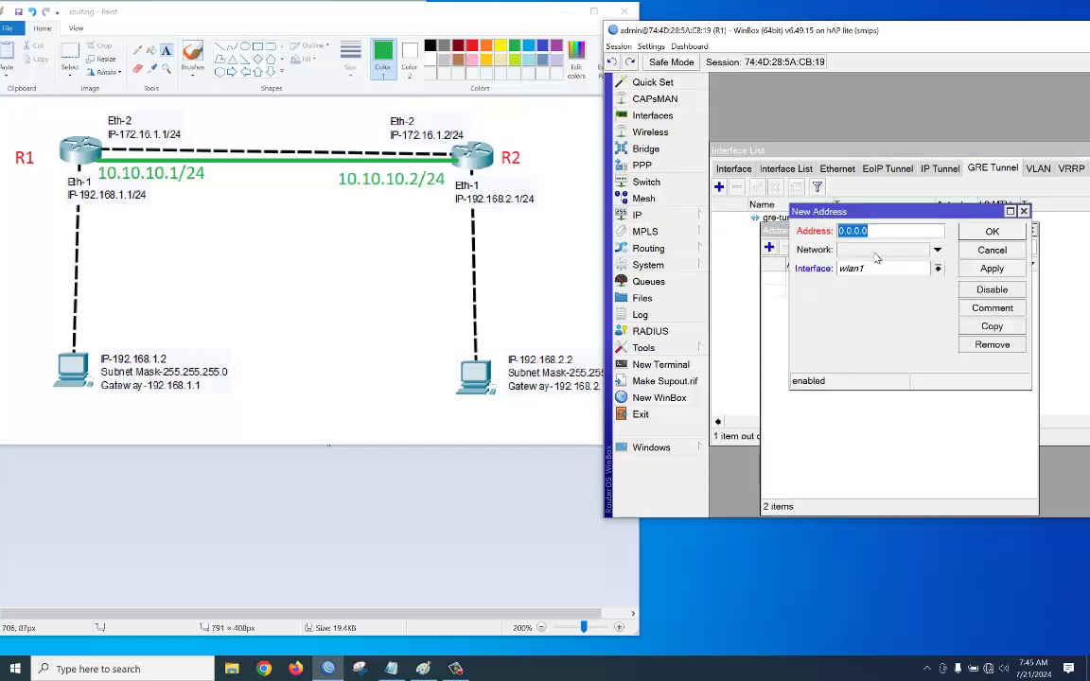
{"action": "type", "text": "10"}
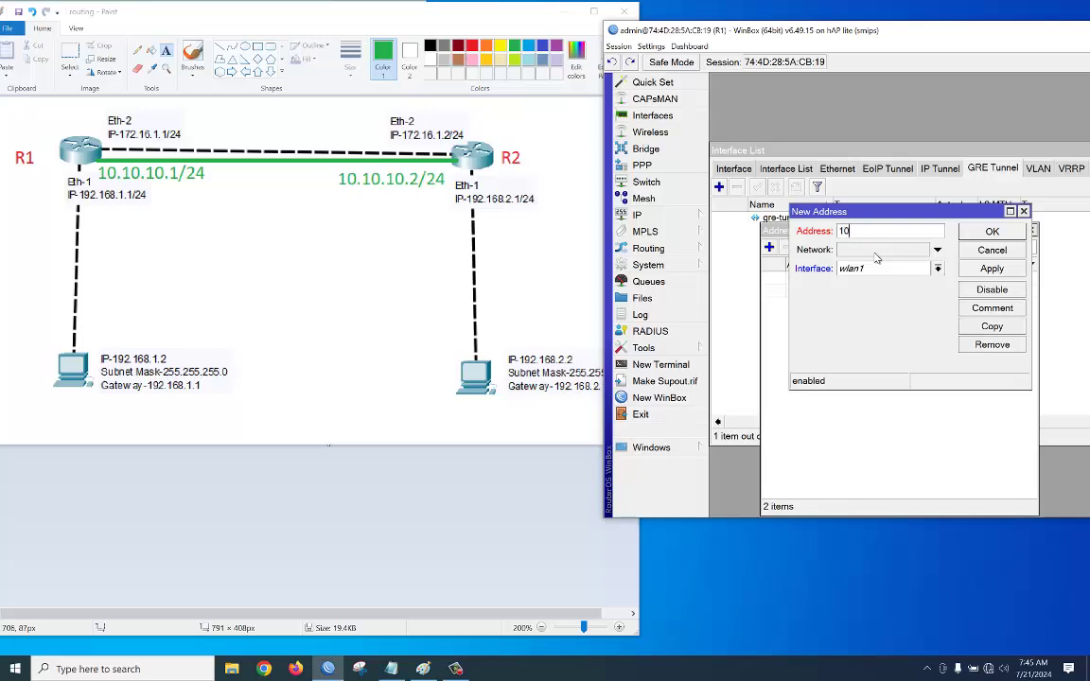
{"action": "type", "text": ".10.10.1/24"}
{"action": "left_click", "coordinate": [879, 270]}
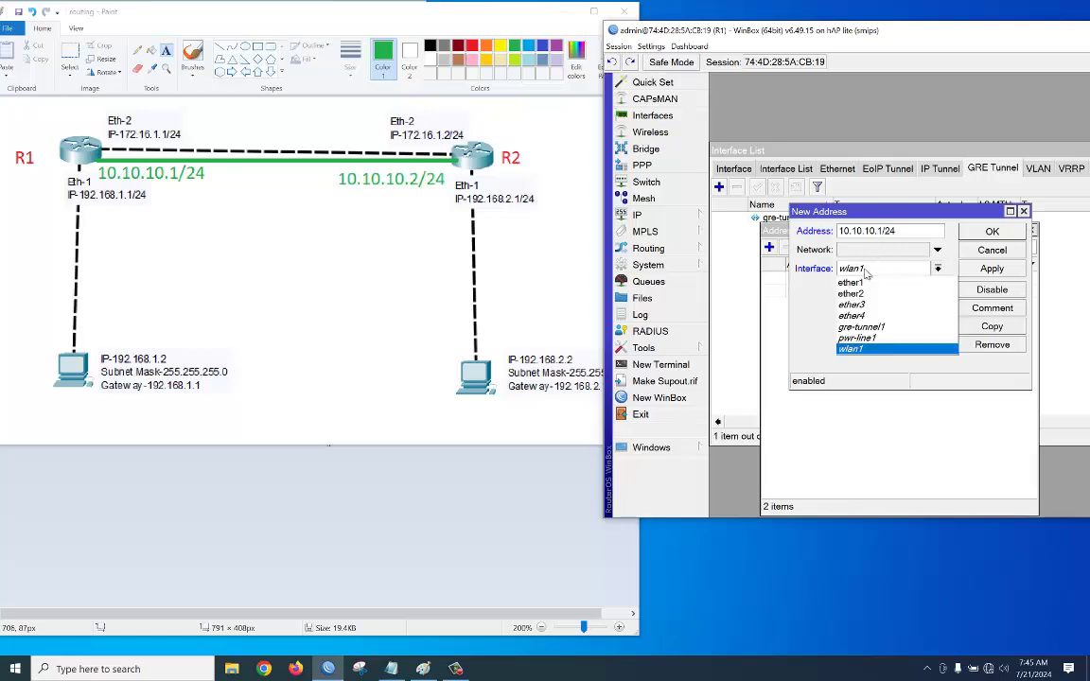
{"action": "left_click", "coordinate": [887, 326]}
{"action": "left_click", "coordinate": [989, 270]}
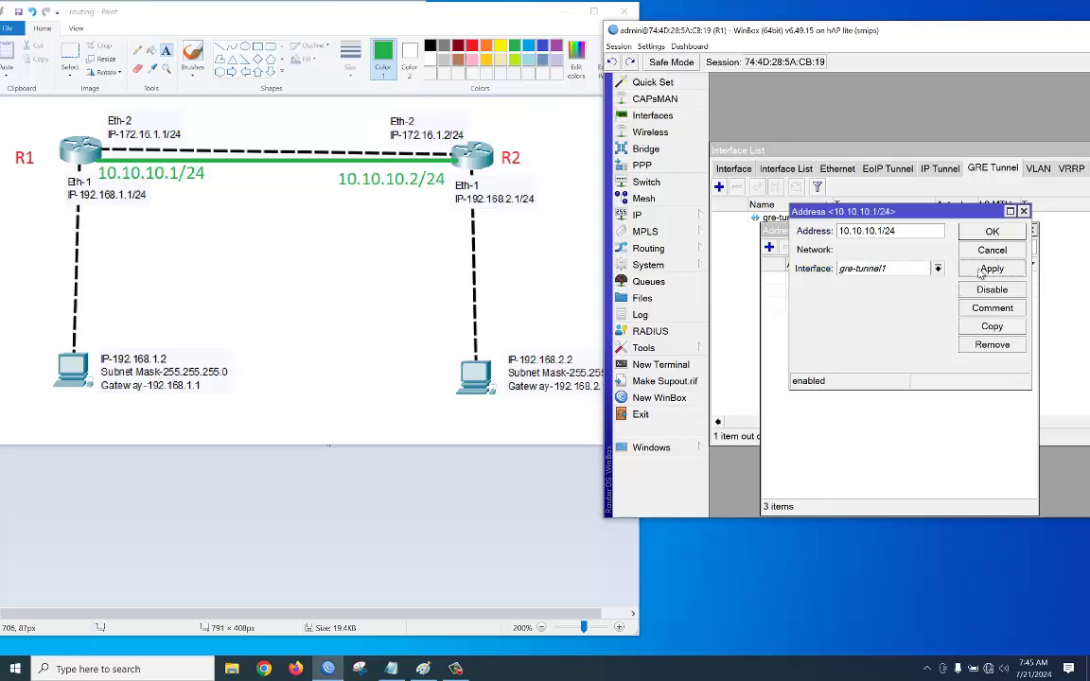
{"action": "left_click", "coordinate": [992, 232]}
{"action": "left_click", "coordinate": [1030, 230]}
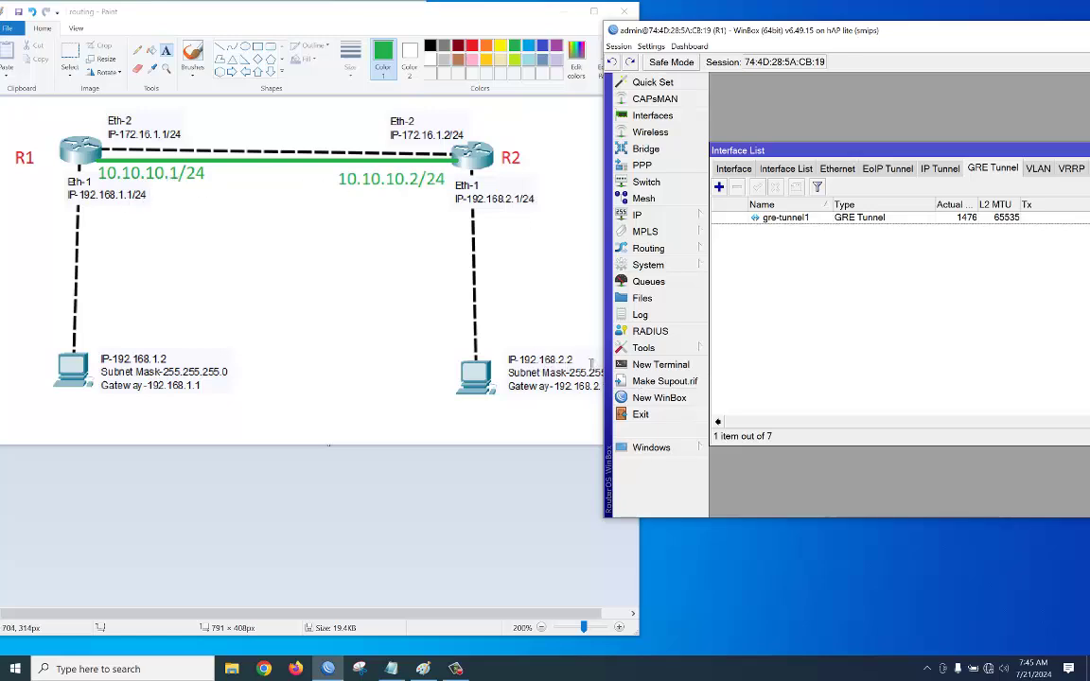
Step: On R1, add a route to 192.168.2.0/24 with gateway 10.10.10.2
{"action": "left_click", "coordinate": [642, 220]}
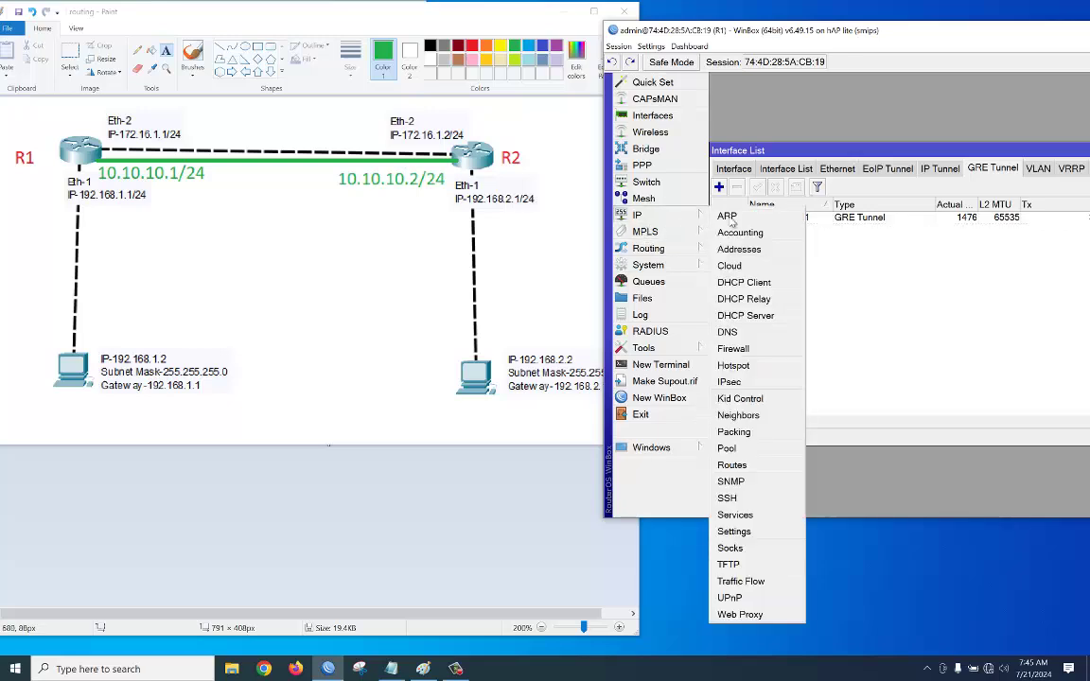
{"action": "left_click", "coordinate": [731, 465]}
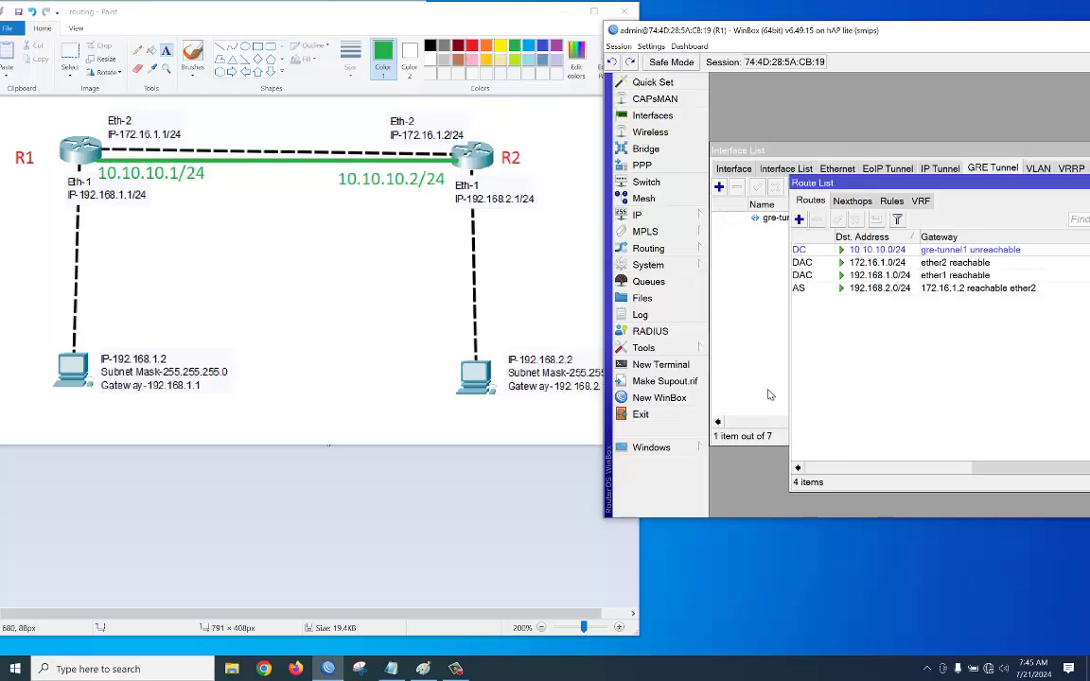
{"action": "left_click", "coordinate": [800, 219]}
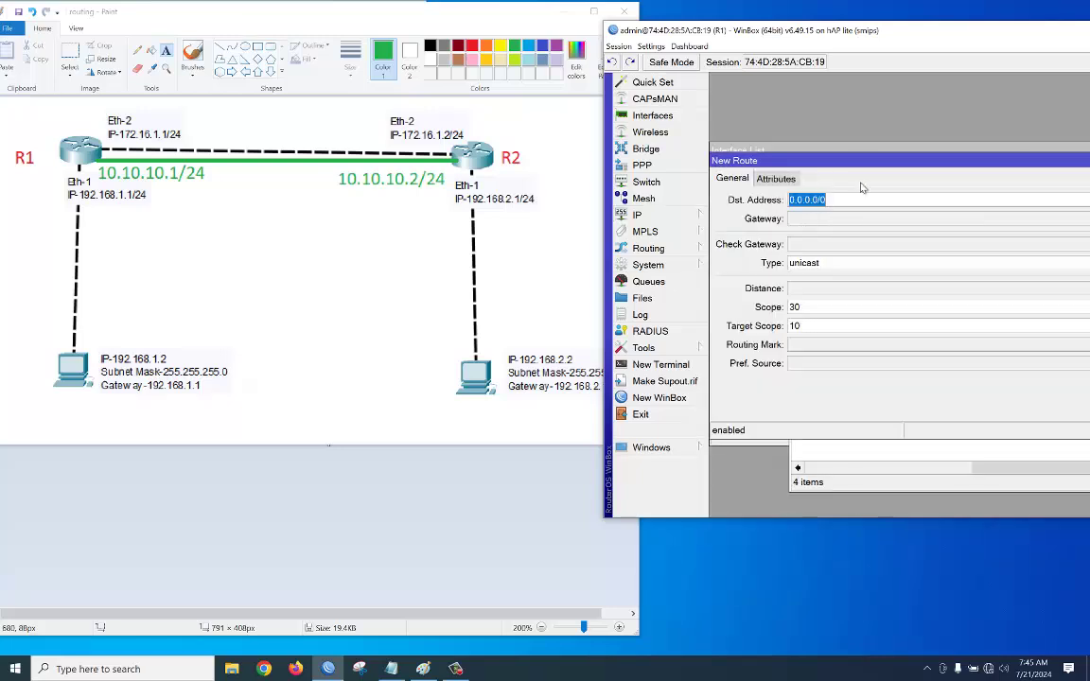
{"action": "left_click_drag", "start_coordinate": [867, 157], "coordinate": [841, 168]}
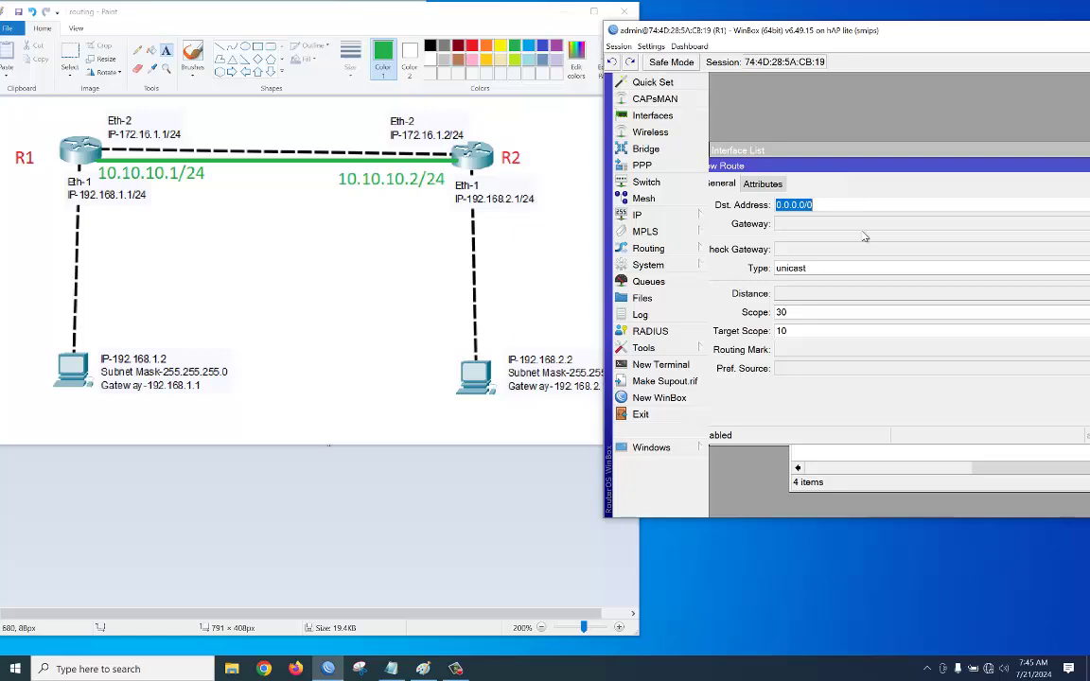
{"action": "type", "text": "192"}
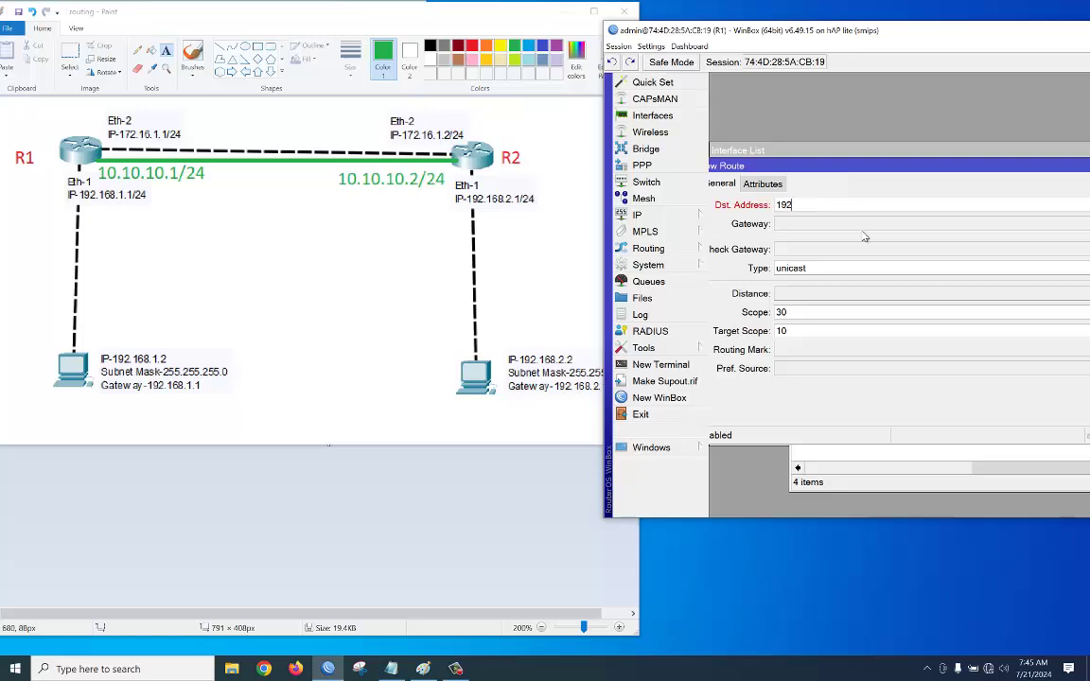
{"action": "type", "text": ".168"}
{"action": "type", "text": ".2.0/24"}
{"action": "left_click", "coordinate": [857, 226]}
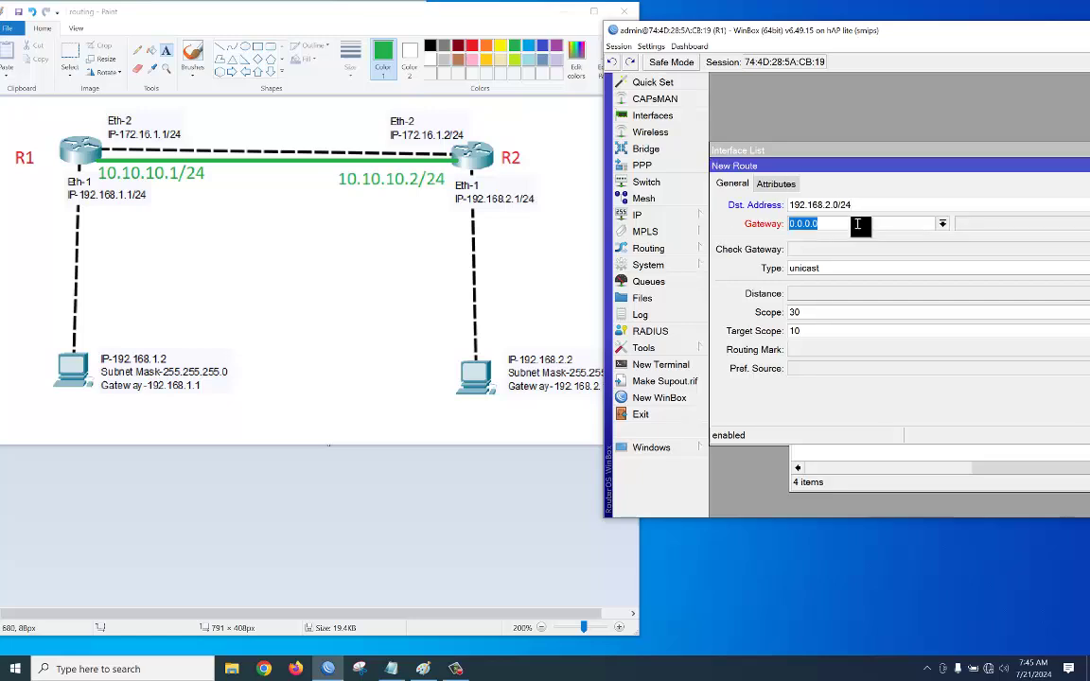
{"action": "type", "text": "10.10.10.2"}
{"action": "left_click_drag", "start_coordinate": [863, 164], "coordinate": [730, 199]}
{"action": "left_click", "coordinate": [1022, 258]}
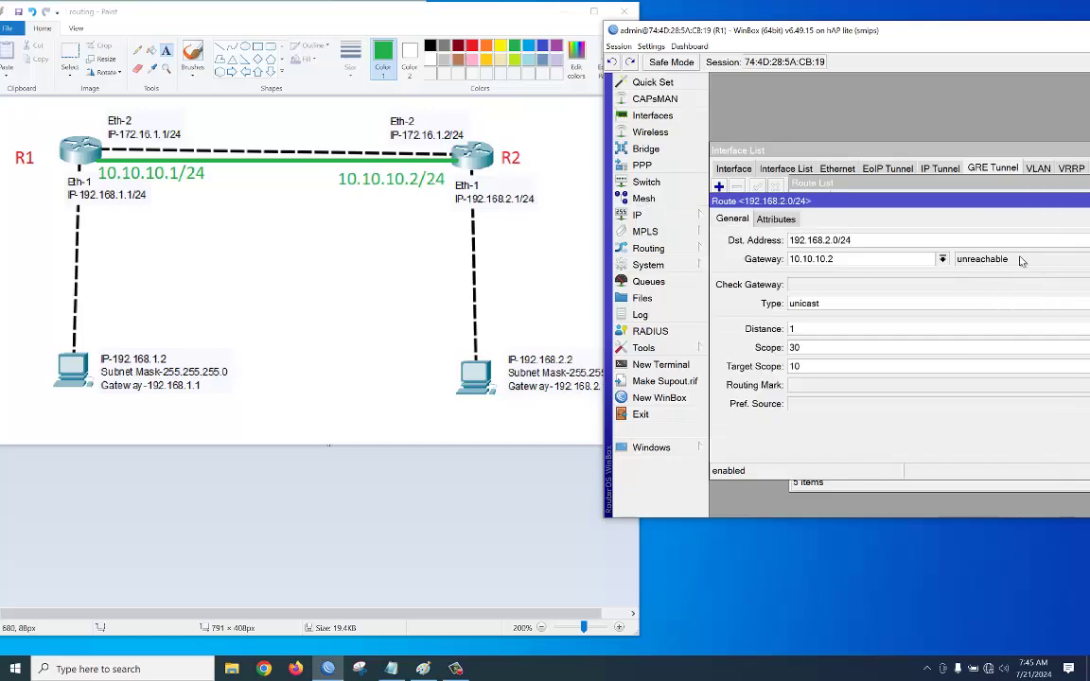
{"action": "left_click_drag", "start_coordinate": [975, 194], "coordinate": [690, 241]}
{"action": "left_click", "coordinate": [981, 259]}
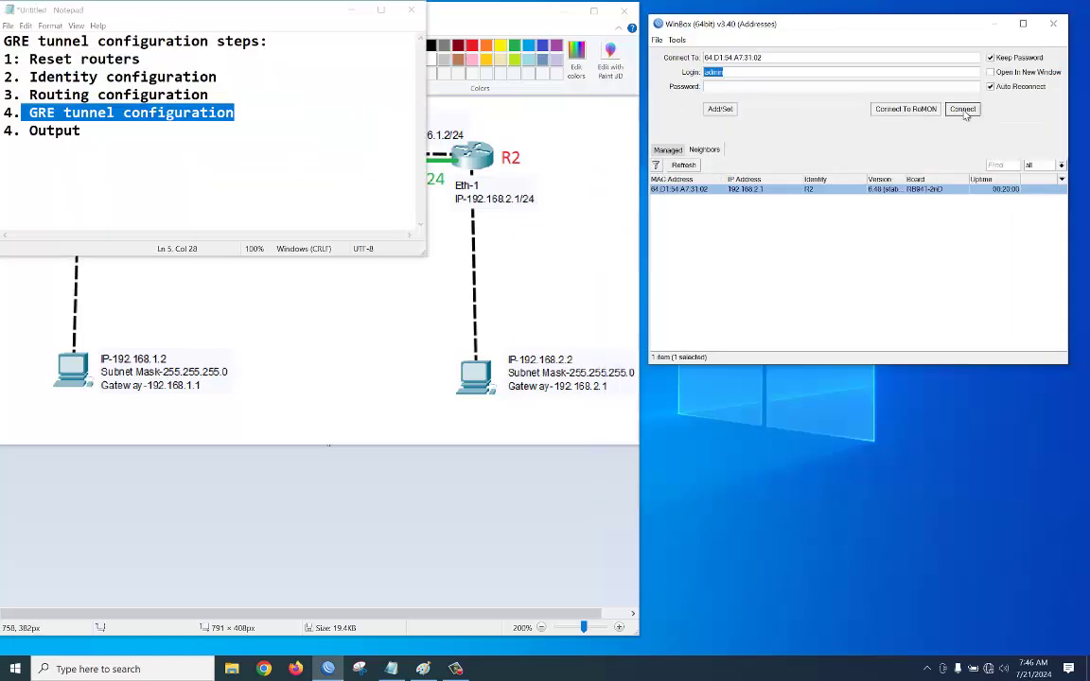
Step: Log in to R2 and start a new GRE tunnel interface
{"action": "left_click", "coordinate": [950, 107]}
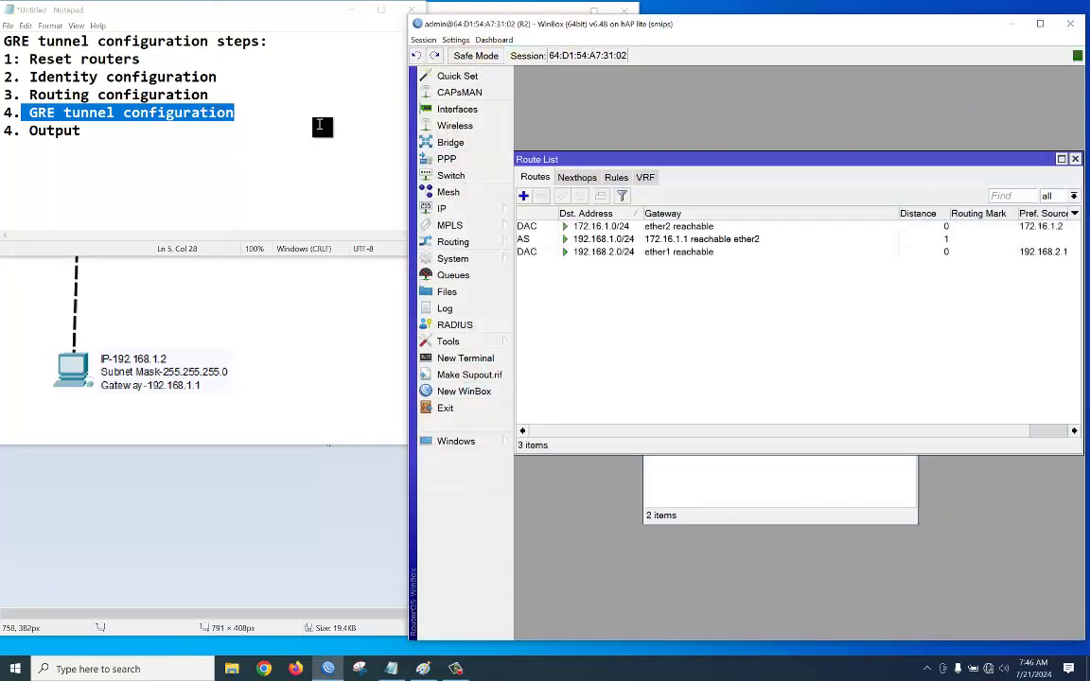
{"action": "left_click_drag", "start_coordinate": [549, 27], "coordinate": [831, 17]}
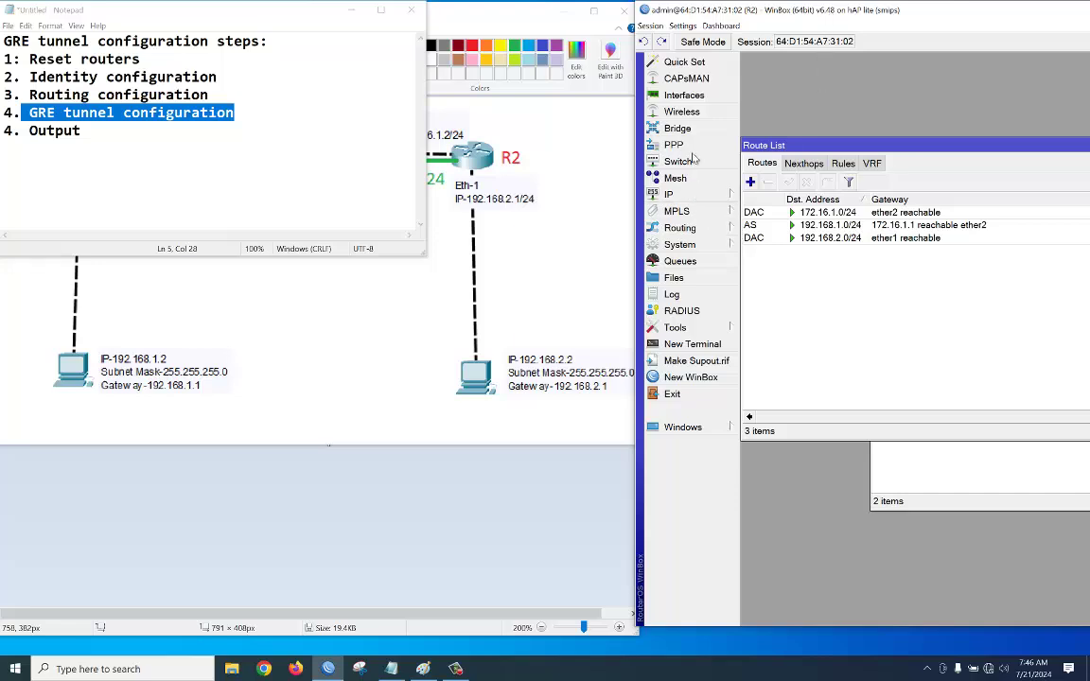
{"action": "left_click", "coordinate": [682, 95]}
{"action": "left_click", "coordinate": [1044, 97]}
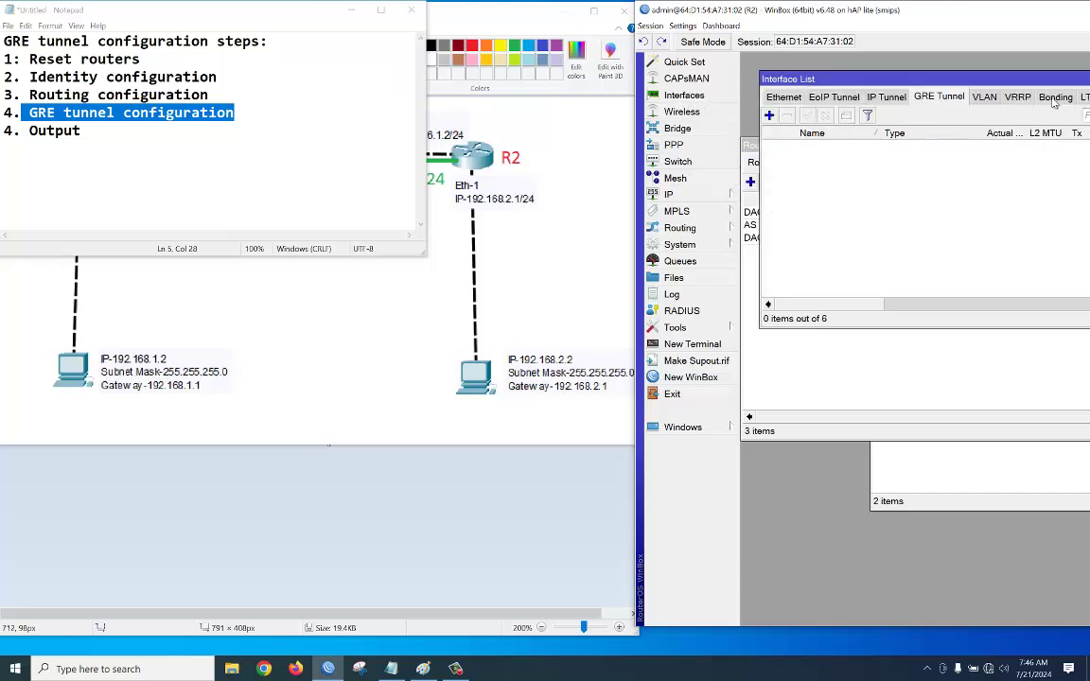
{"action": "left_click", "coordinate": [770, 115]}
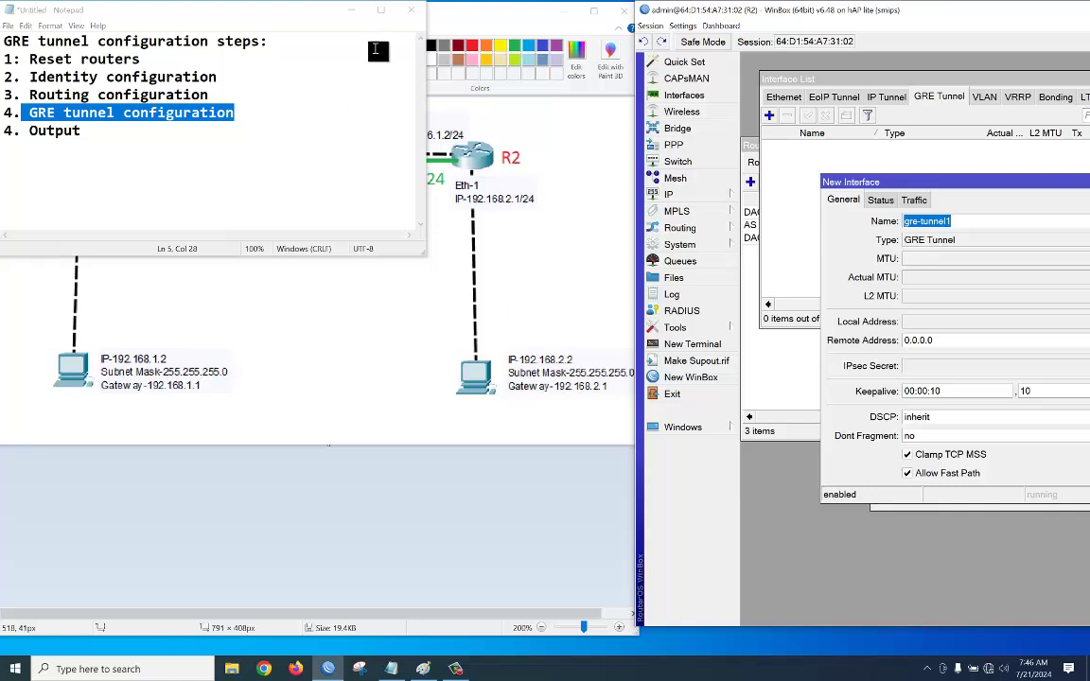
{"action": "left_click", "coordinate": [351, 9]}
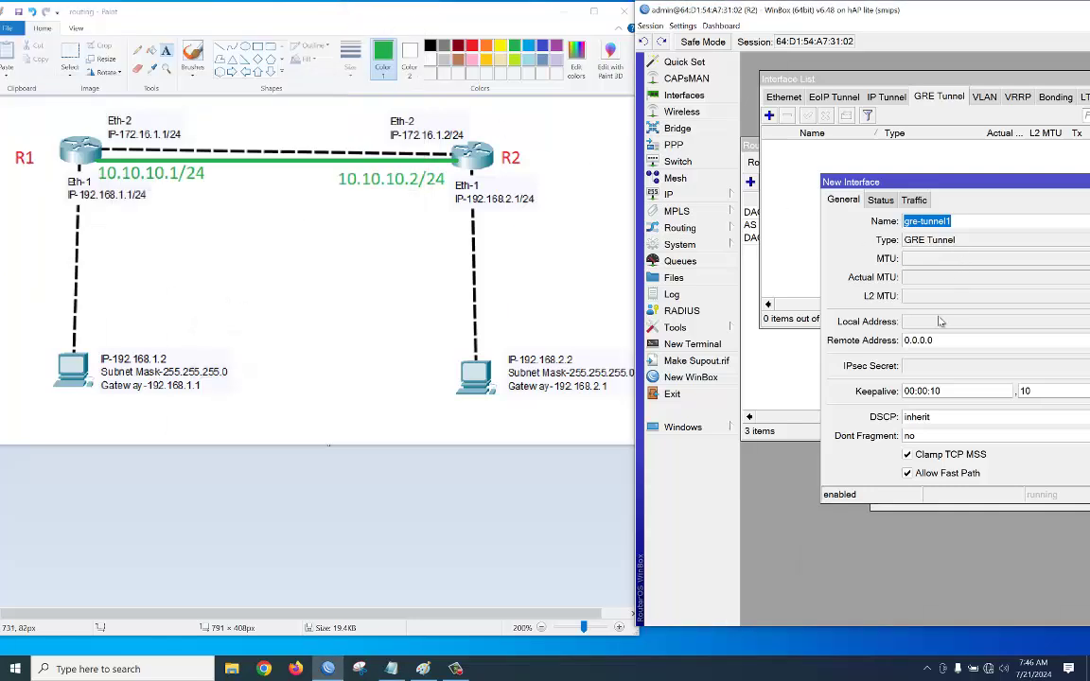
Step: Give the tunnel local address 172.16.1.2 and remote address 172.16.1.1, then save it
{"action": "left_click", "coordinate": [922, 322]}
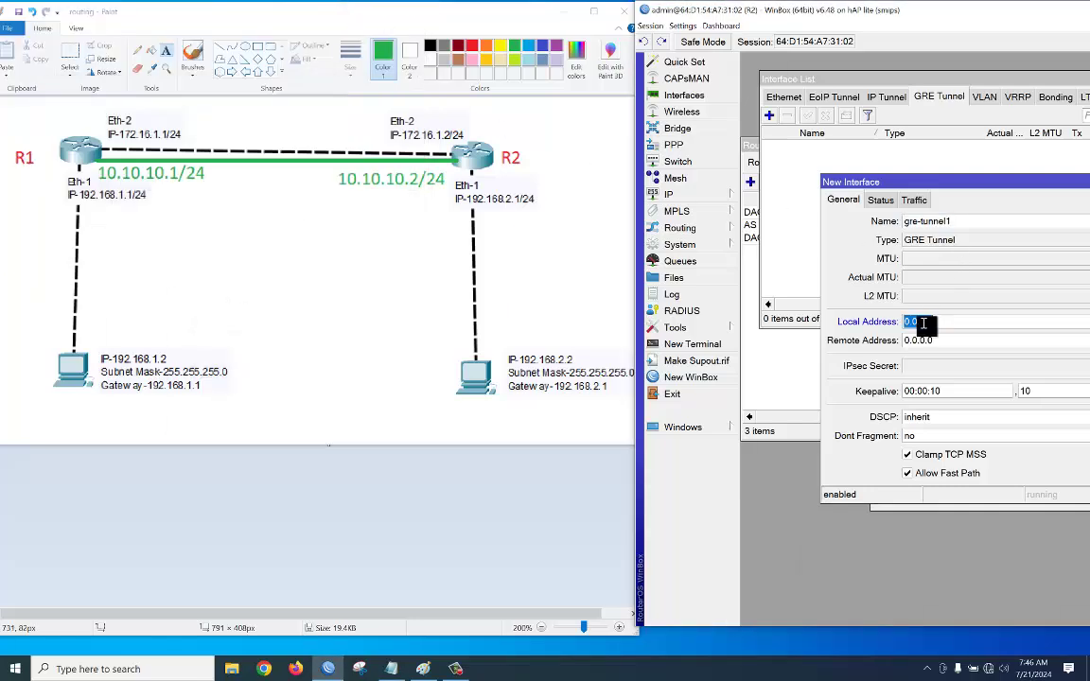
{"action": "type", "text": "172.16.1.2"}
{"action": "key", "text": "Tab"}
{"action": "type", "text": "172.16.1.1"}
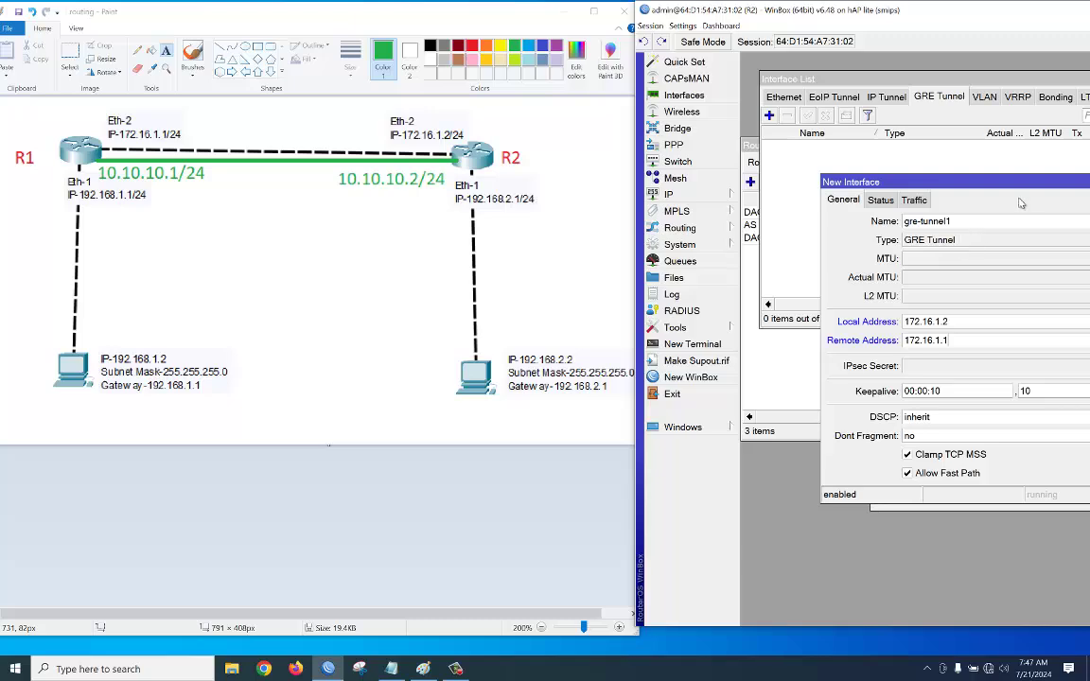
{"action": "left_click_drag", "start_coordinate": [1003, 182], "coordinate": [796, 199]}
{"action": "left_click", "coordinate": [959, 253]}
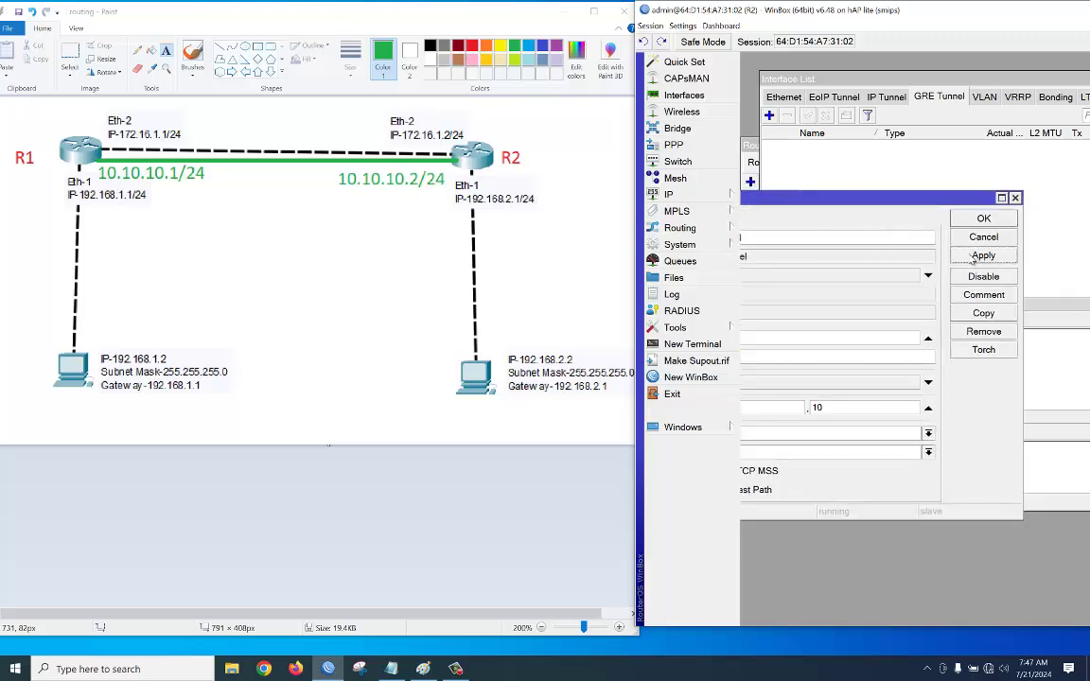
{"action": "left_click", "coordinate": [983, 219]}
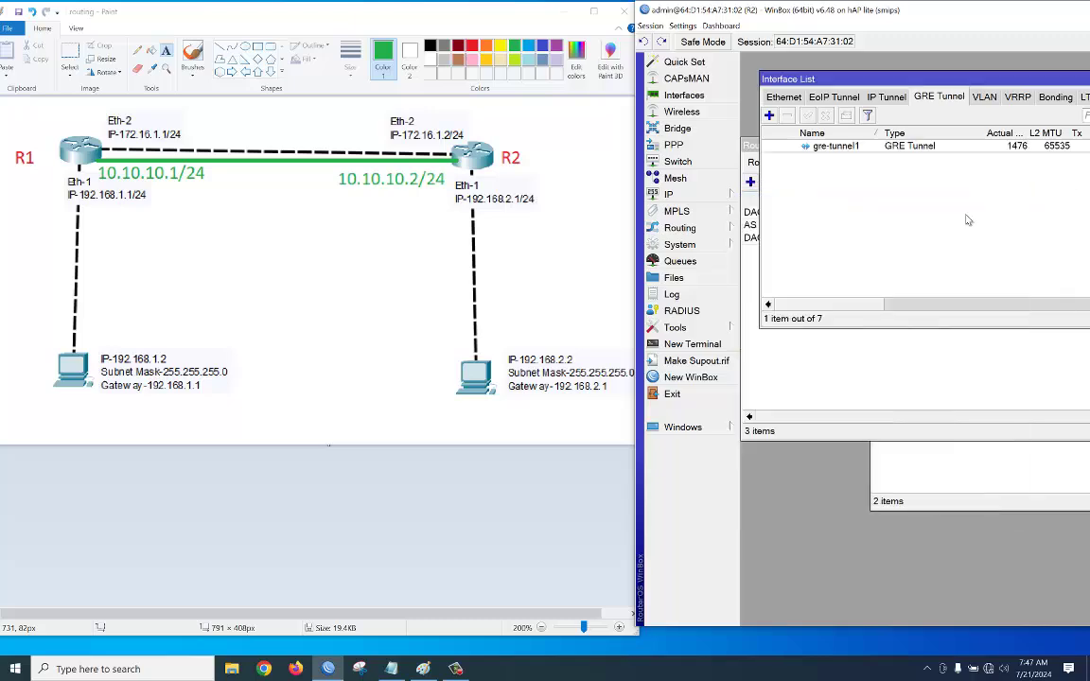
{"action": "left_click", "coordinate": [669, 194]}
Step: Assign 10.10.10.2/24 to gre-tunnel1 on R2
{"action": "left_click", "coordinate": [766, 213]}
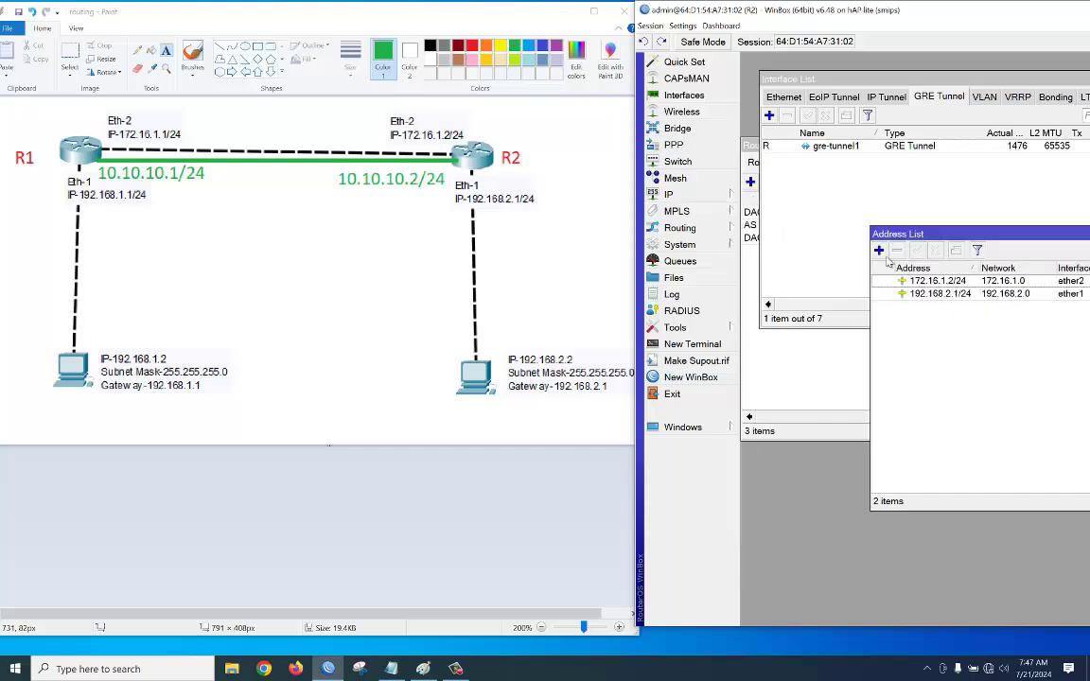
{"action": "left_click", "coordinate": [878, 250]}
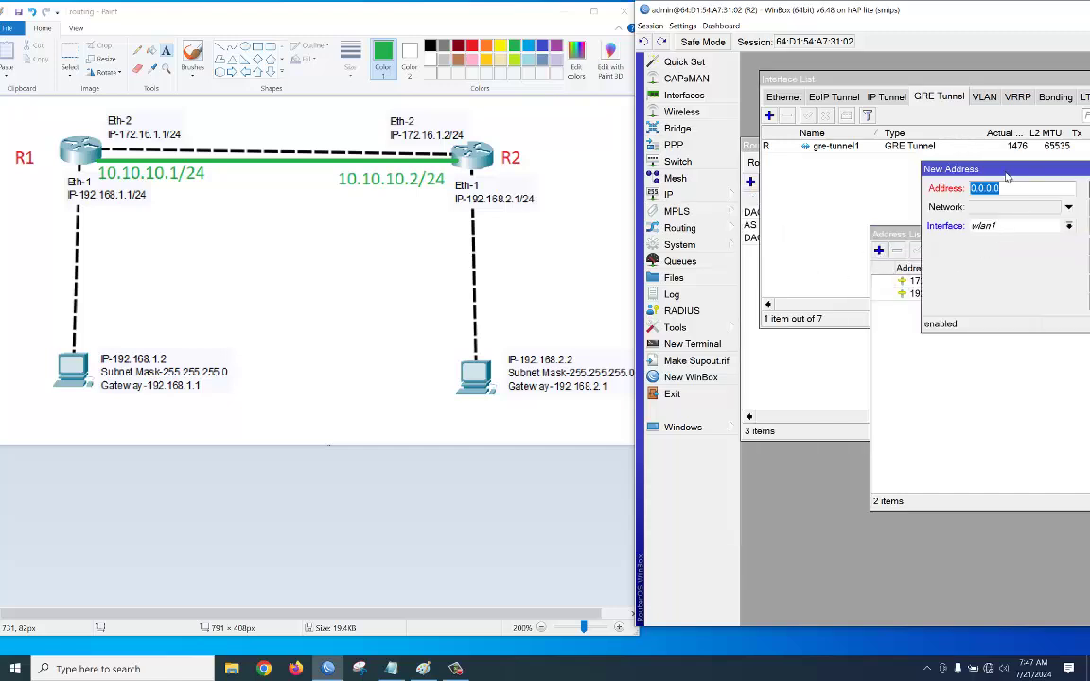
{"action": "left_click_drag", "start_coordinate": [913, 165], "coordinate": [761, 192]}
{"action": "type", "text": "10"}
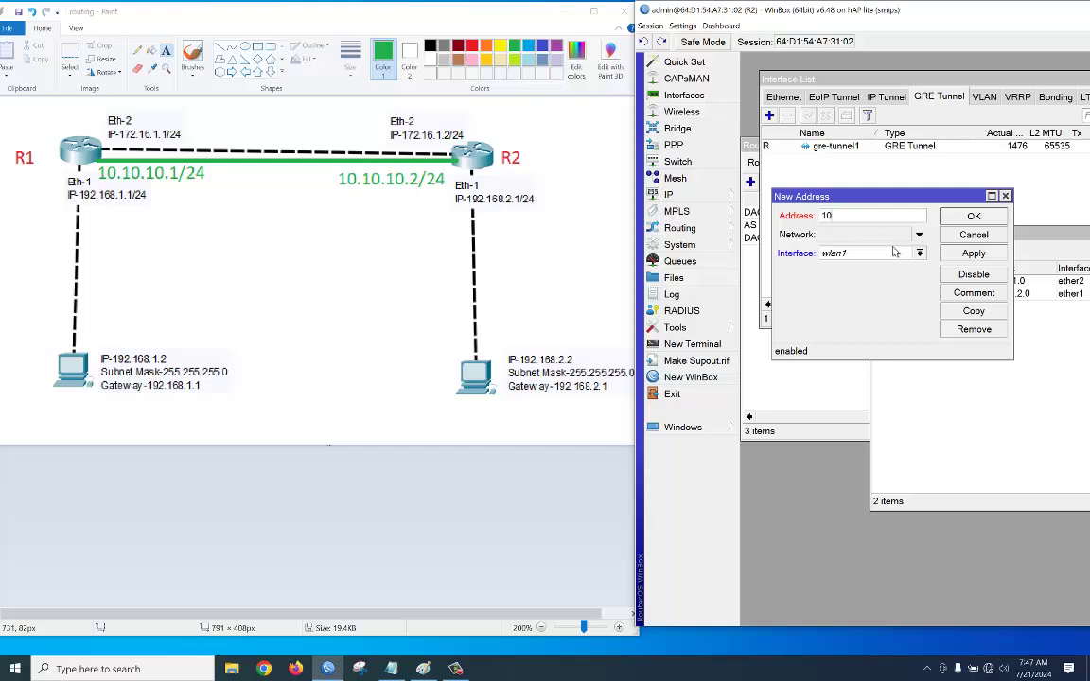
{"action": "type", "text": ".10.10.2/24"}
{"action": "left_click", "coordinate": [918, 253]}
{"action": "left_click", "coordinate": [852, 311]}
{"action": "left_click", "coordinate": [973, 253]}
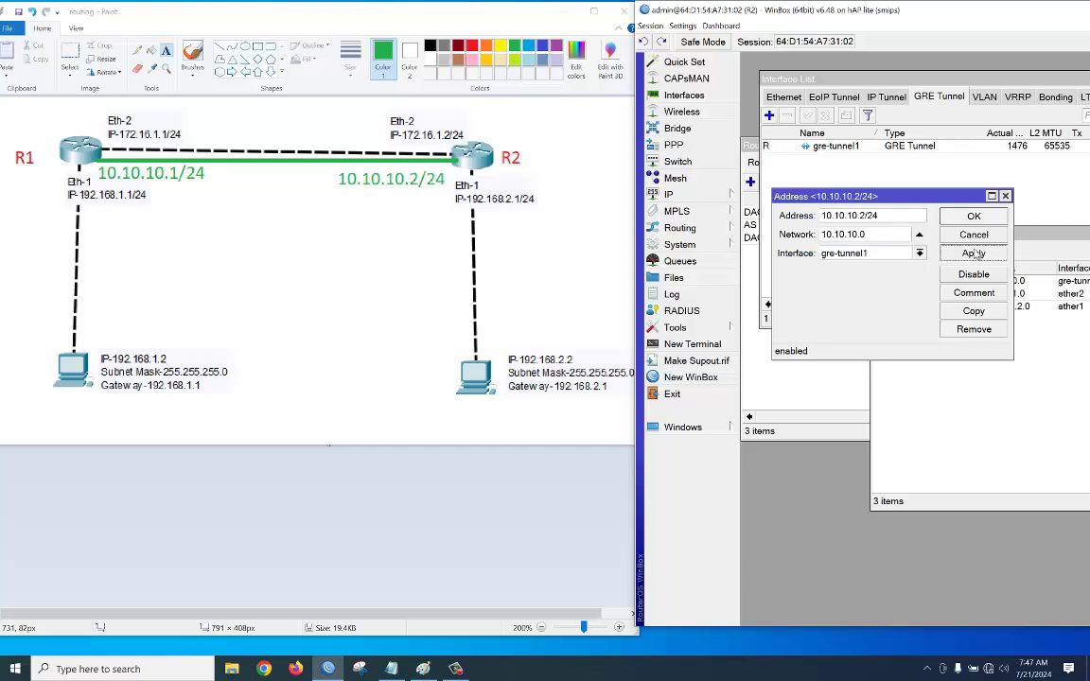
{"action": "left_click", "coordinate": [974, 216]}
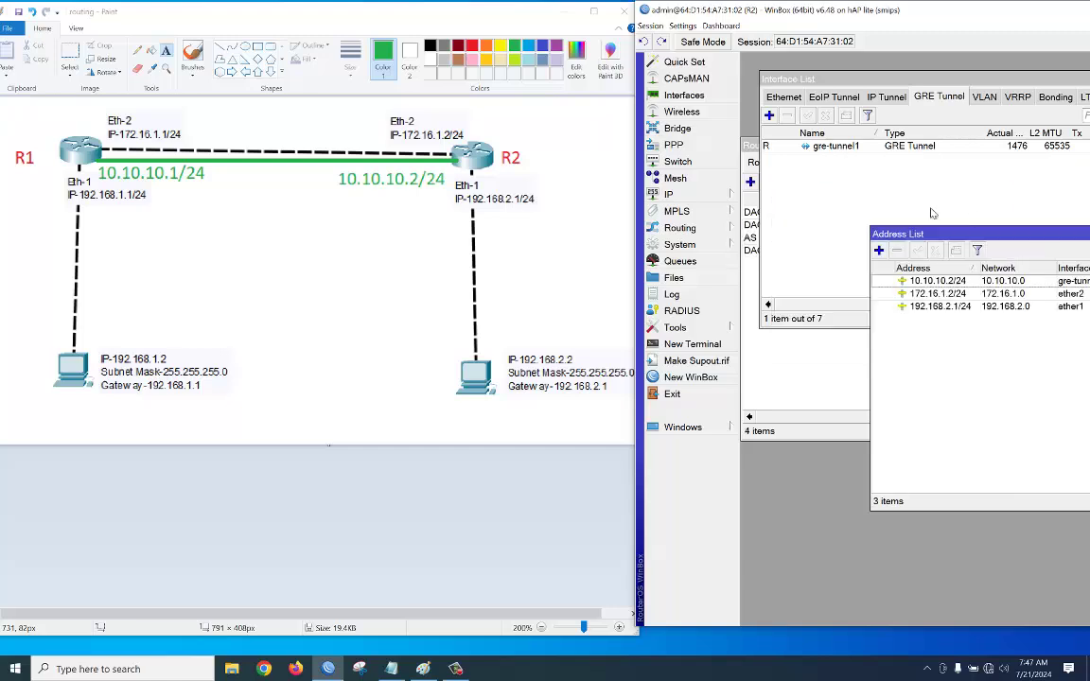
{"action": "left_click", "coordinate": [700, 194]}
Step: On R2, add a route to 192.168.1.0/24 with gateway 10.10.10.1
{"action": "left_click", "coordinate": [763, 444]}
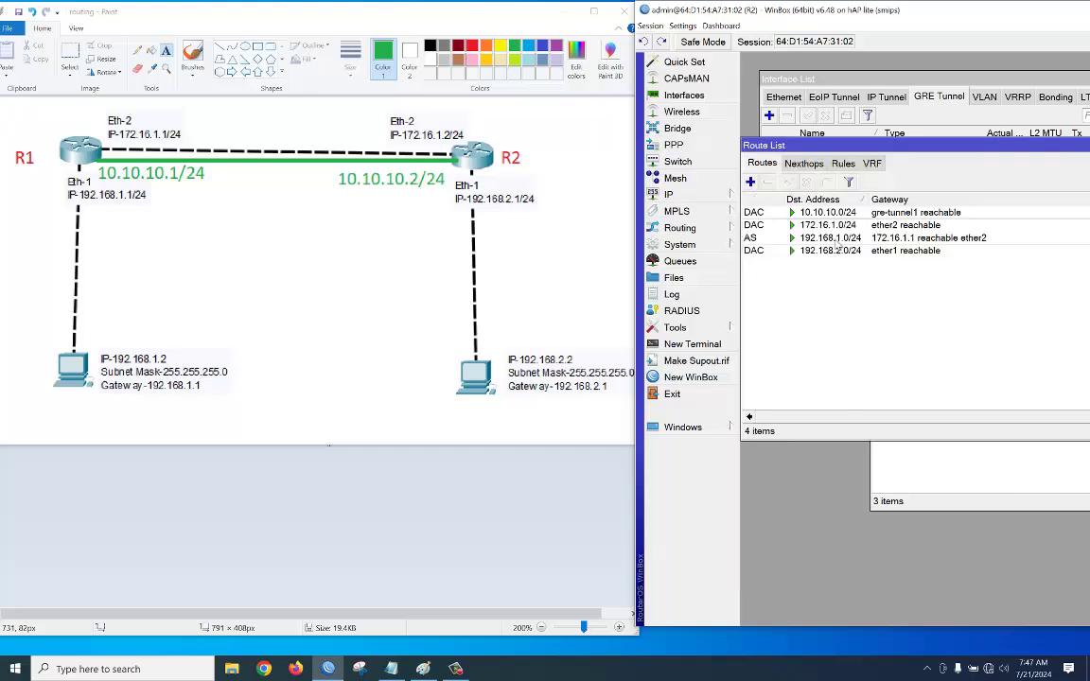
{"action": "left_click", "coordinate": [750, 181]}
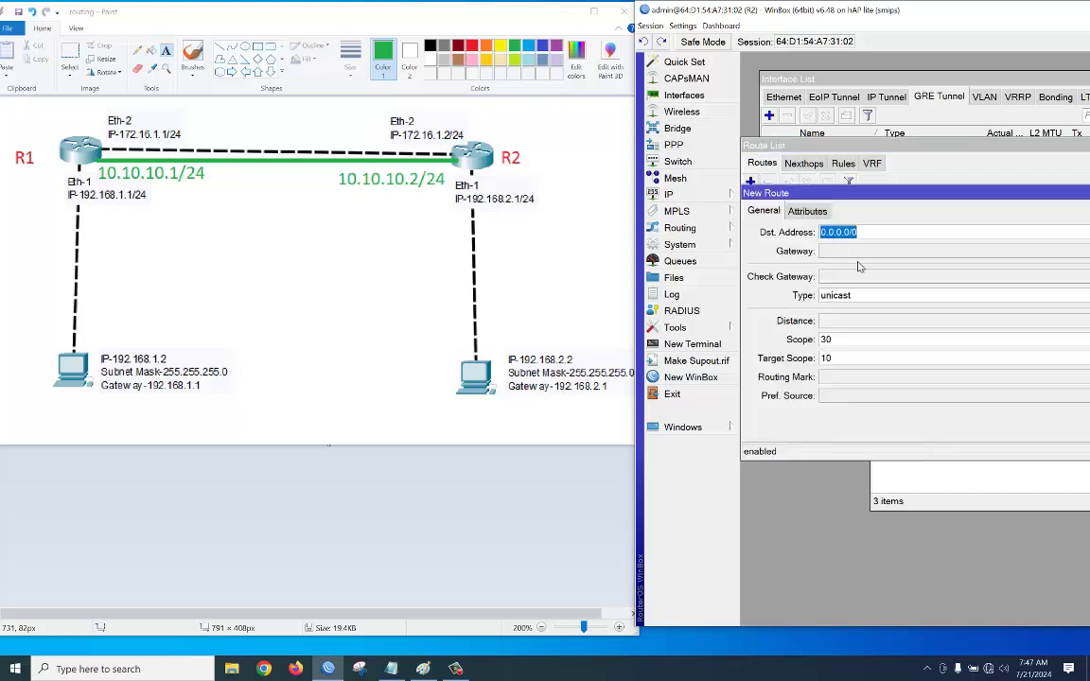
{"action": "type", "text": "192"}
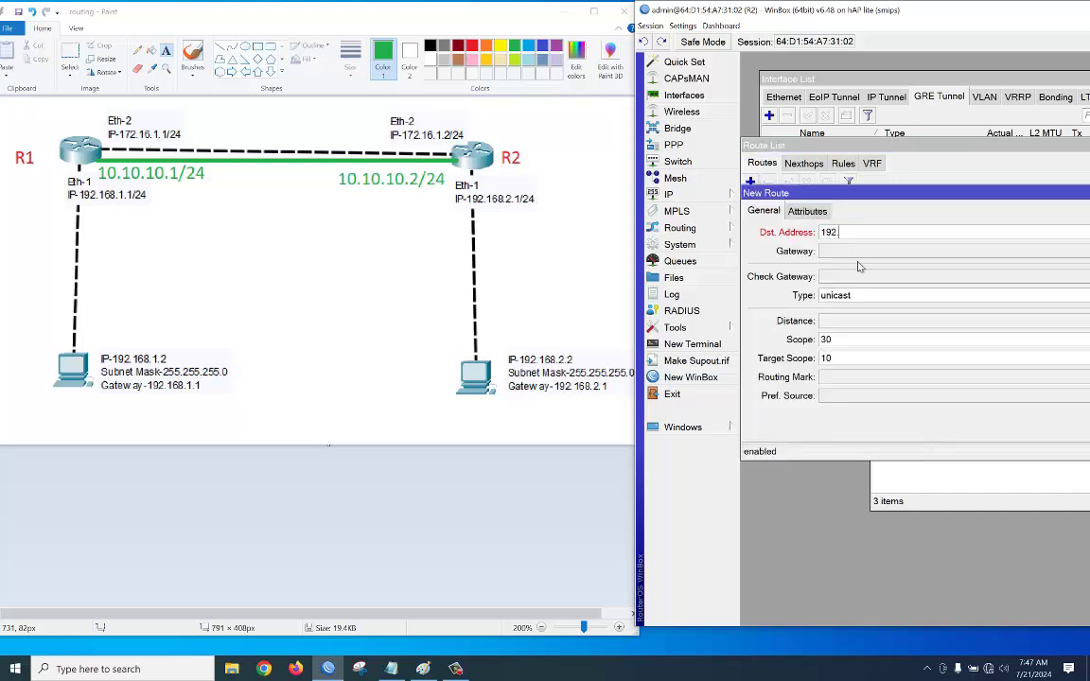
{"action": "type", "text": ".168.1.0/24"}
{"action": "left_click", "coordinate": [849, 250]}
{"action": "type", "text": "10"}
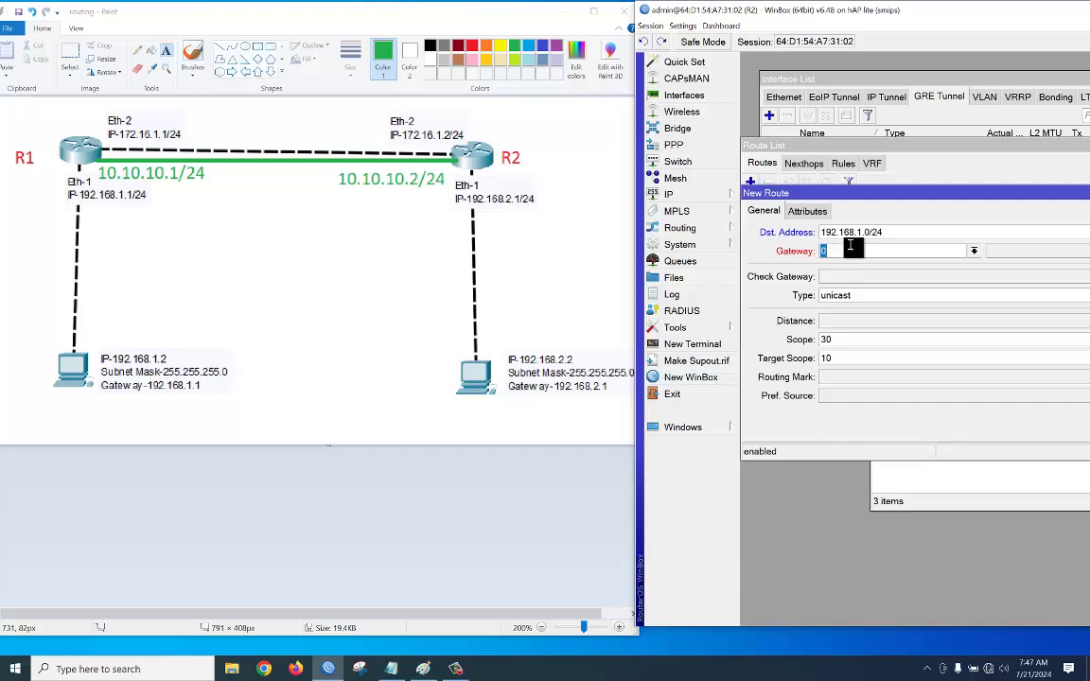
{"action": "type", "text": ".10.10.1"}
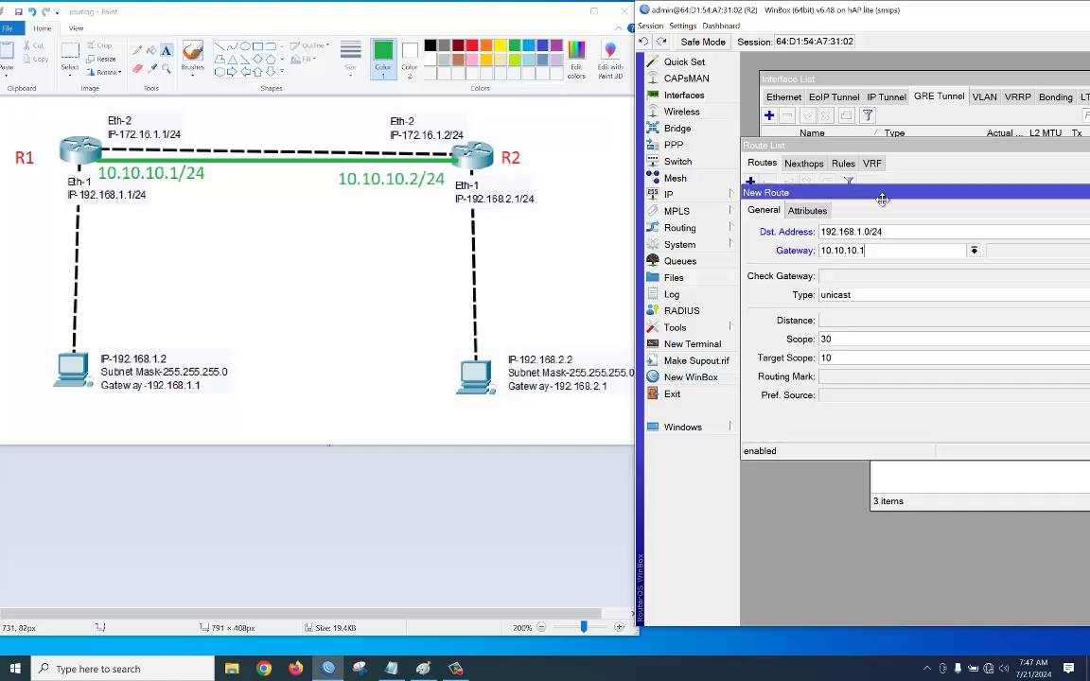
{"action": "left_click_drag", "start_coordinate": [880, 201], "coordinate": [799, 260]}
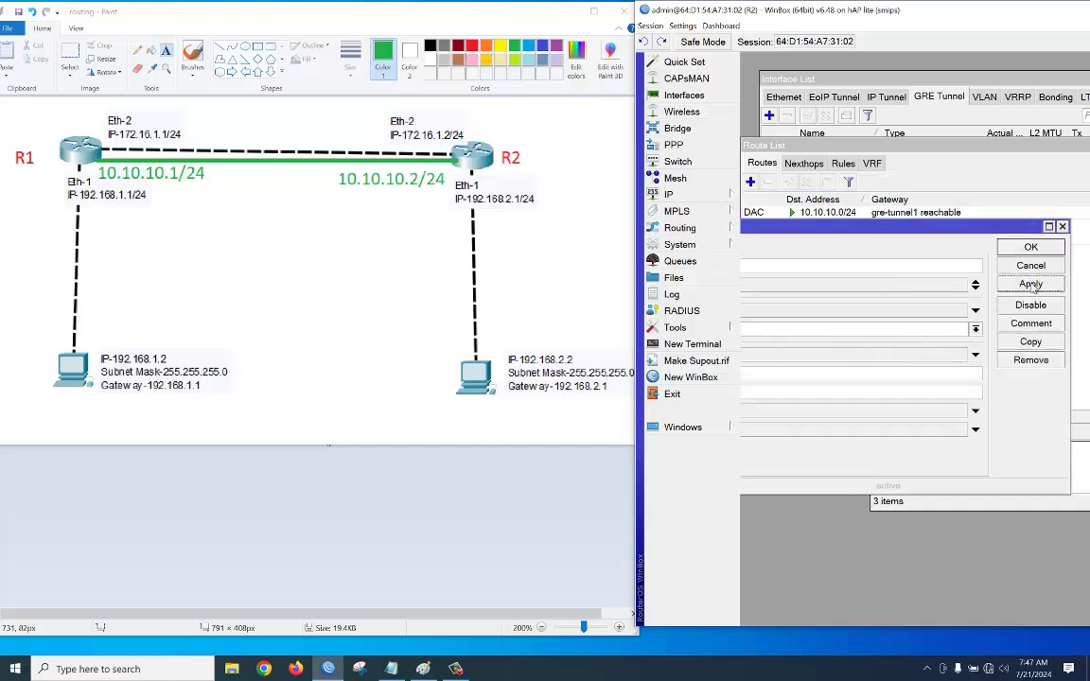
{"action": "left_click", "coordinate": [1031, 246]}
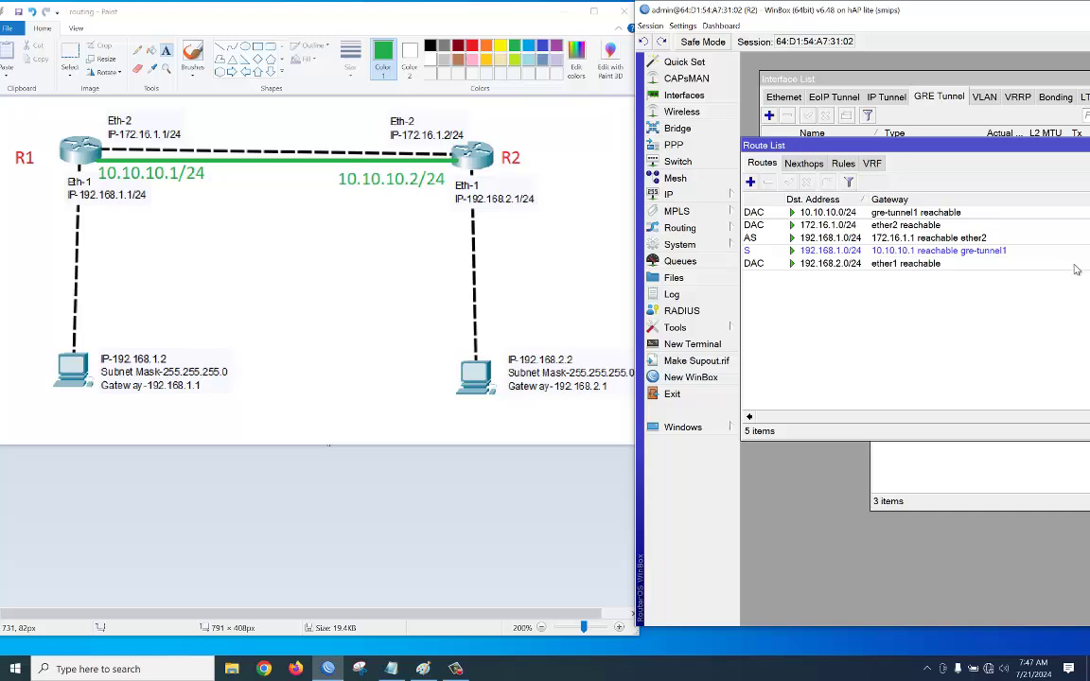
{"action": "left_click", "coordinate": [121, 663]}
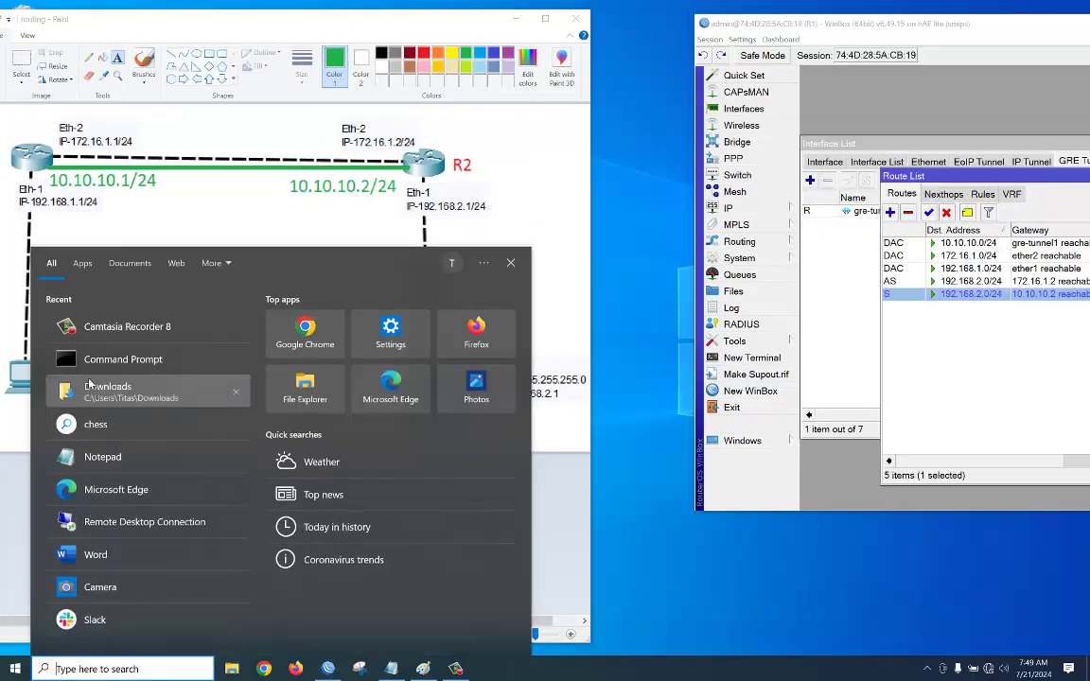
Step: Launch Command Prompt and ping 192.168.2.1, getting four replies with 0% loss
{"action": "left_click", "coordinate": [116, 360]}
{"action": "left_click_drag", "start_coordinate": [354, 77], "coordinate": [944, 252]}
{"action": "left_click", "coordinate": [732, 26]}
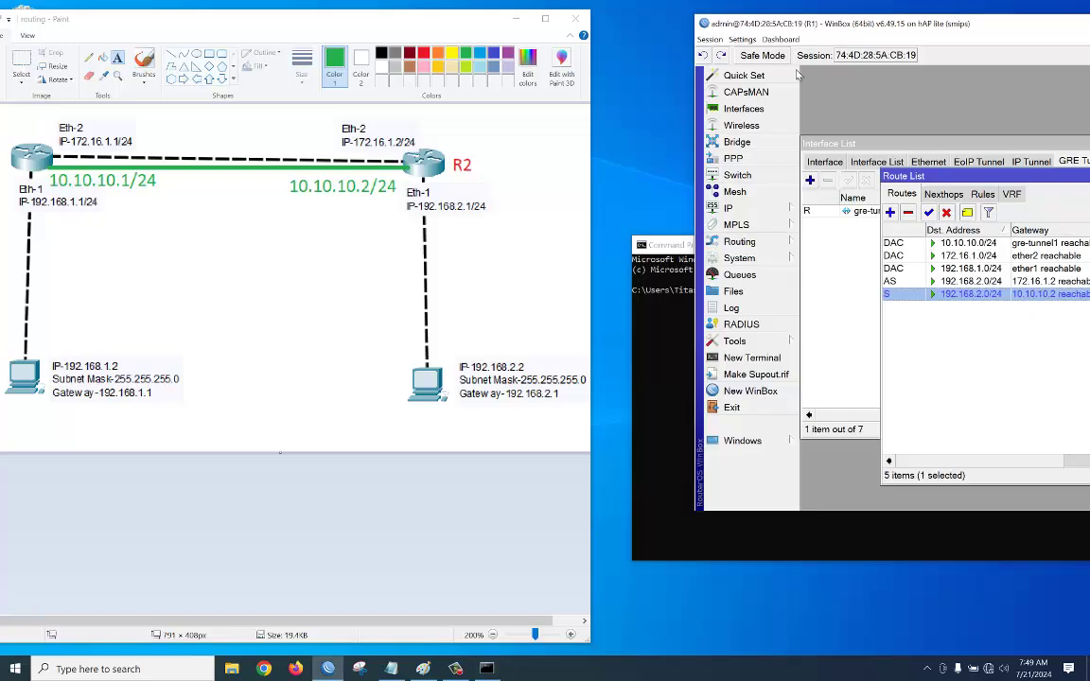
{"action": "left_click", "coordinate": [662, 346]}
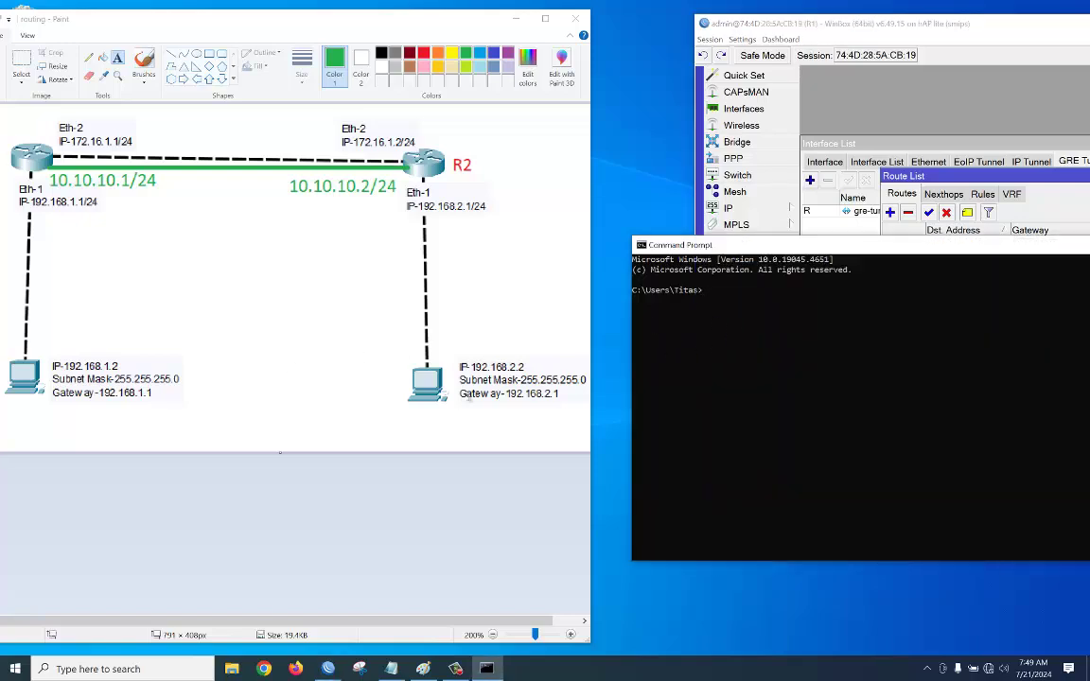
{"action": "type", "text": "ping 192.168.2.1"}
{"action": "key", "text": "Return"}
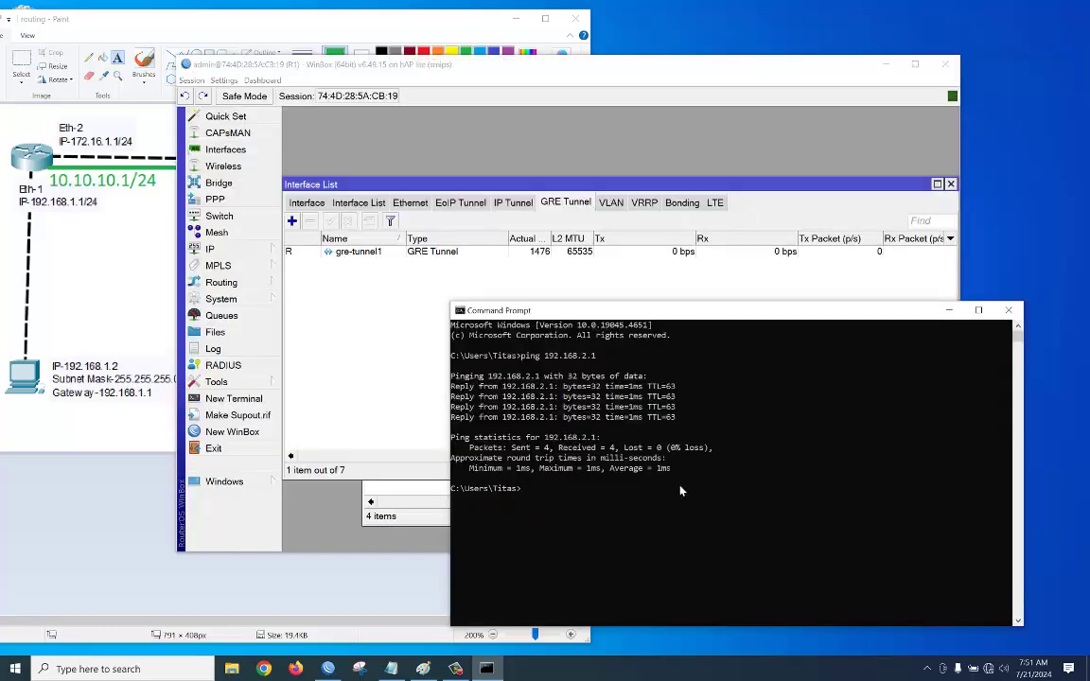
{"action": "type", "text": "tracert 192.168.2.2"}
Step: Run the tracert to 192.168.2.2 and highlight the 10.10.10.2 tunnel hop
{"action": "key", "text": "Return"}
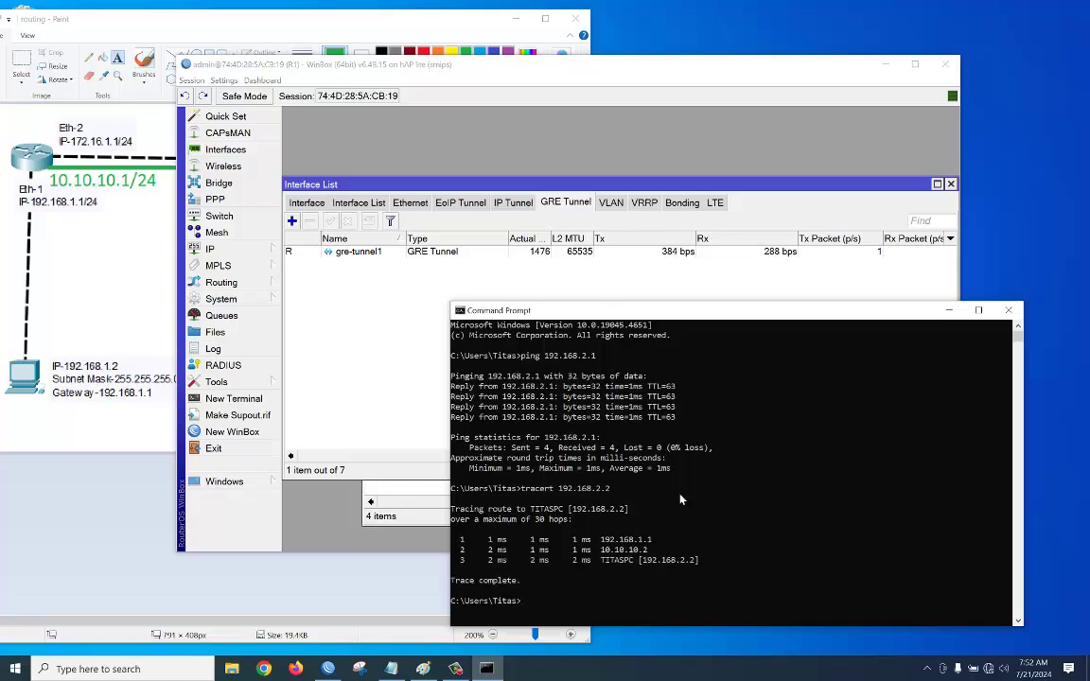
{"action": "left_click_drag", "start_coordinate": [599, 546], "coordinate": [653, 559]}
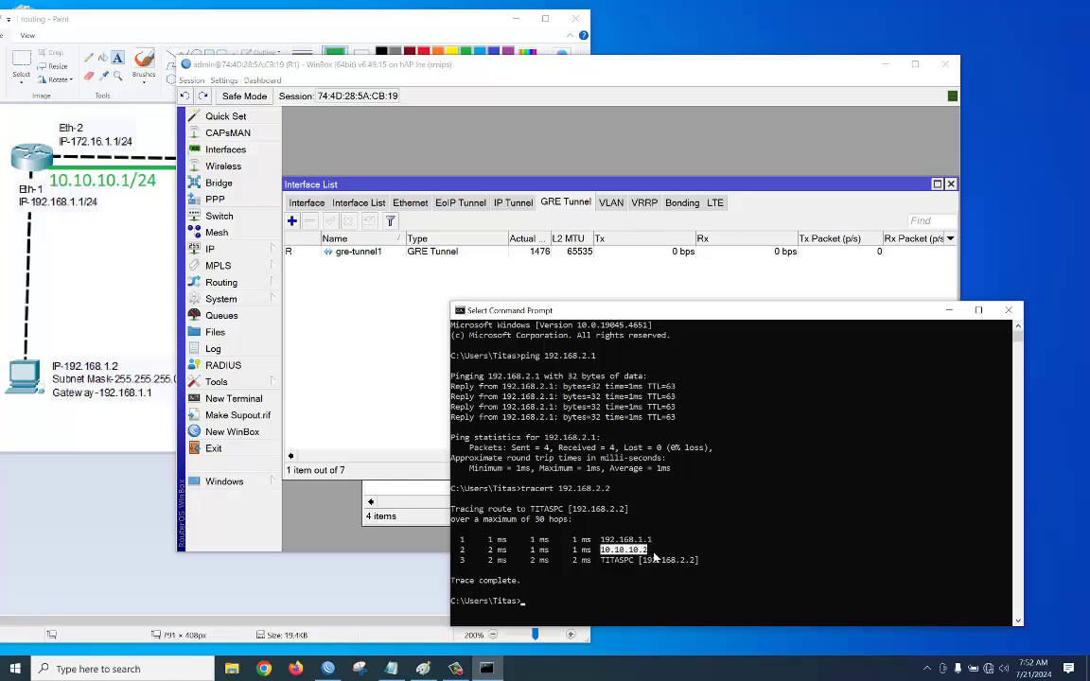